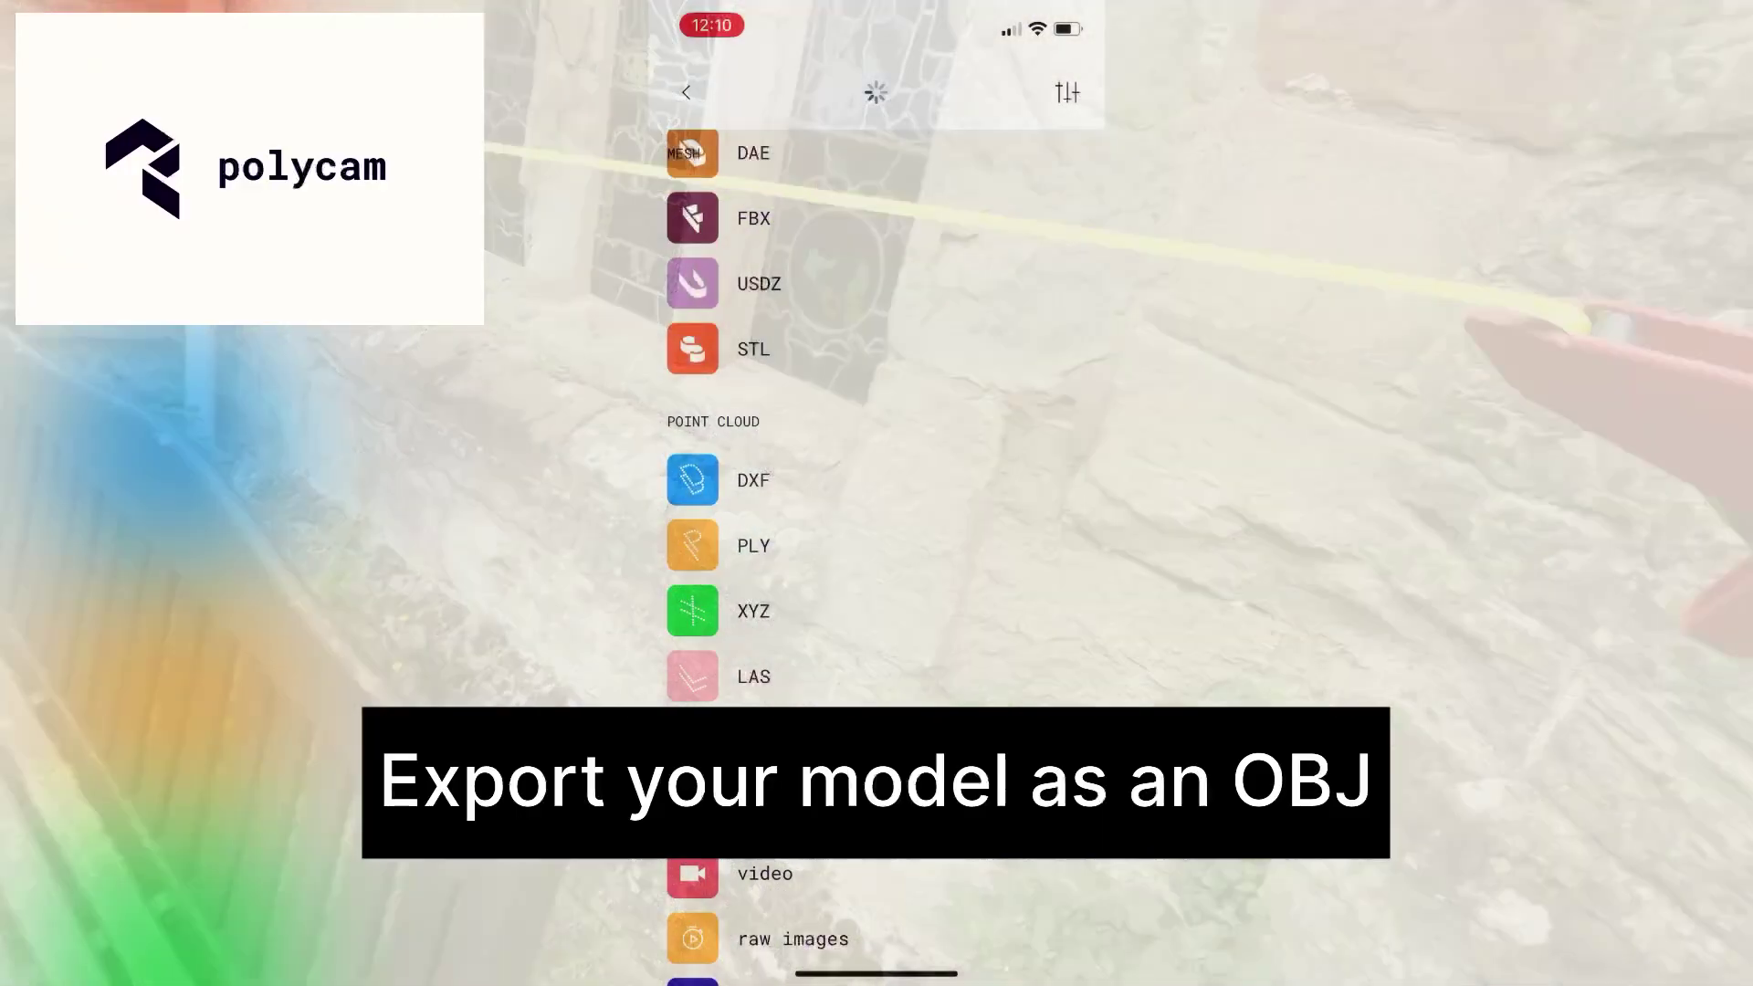
Step: Scroll to the top of Polycam's export format list to reach OBJ
scroll(877, 548, "up", 1)
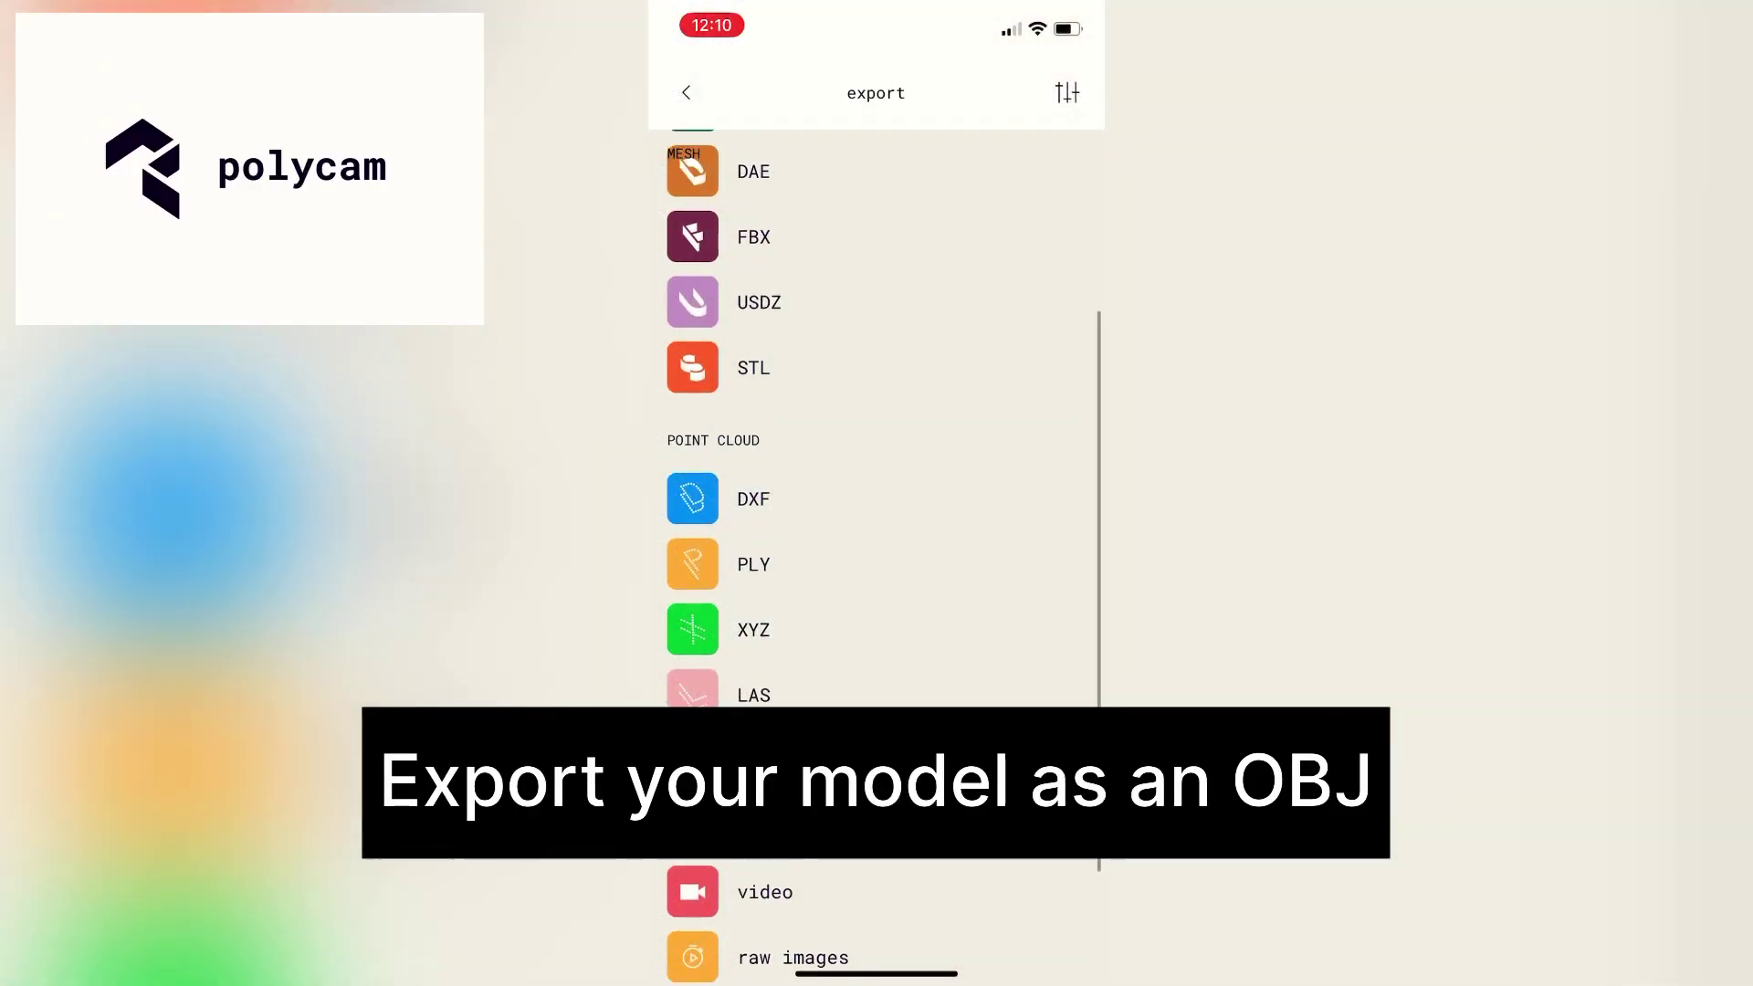
scroll(876, 548, "up", 3)
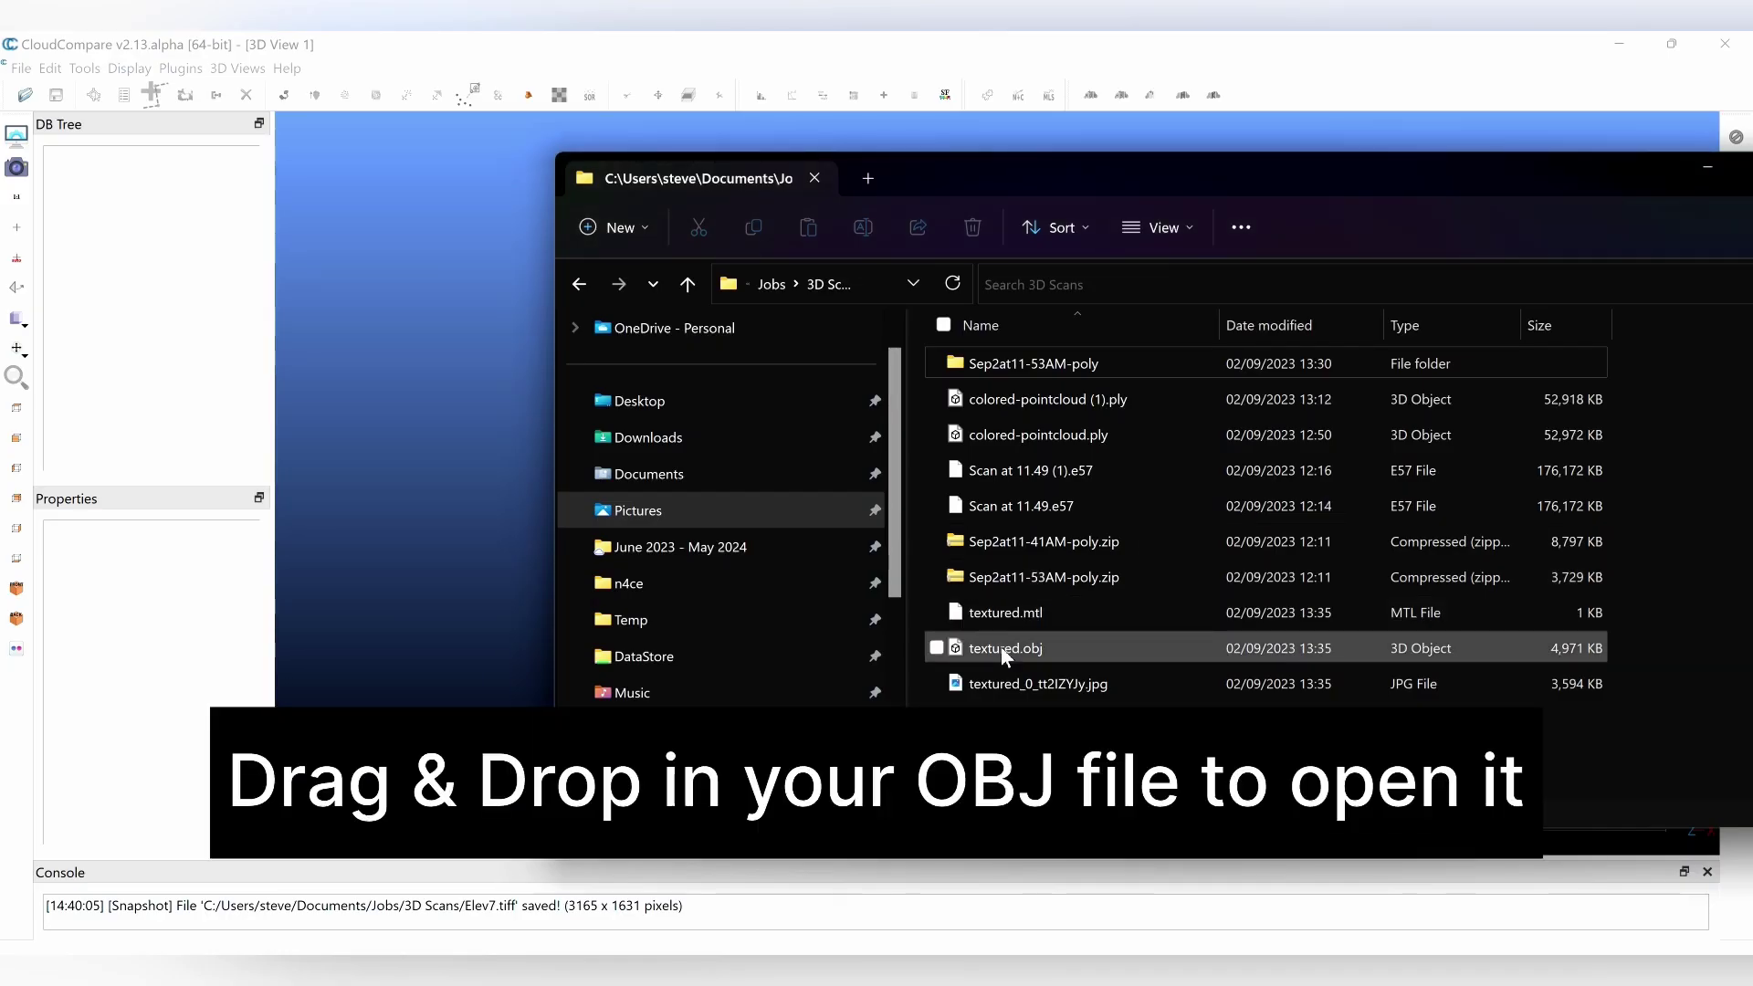
Step: Drop textured.obj into CloudCompare's 3D view and zoom in on the church wall model
left_click_drag(1001, 648, 469, 472)
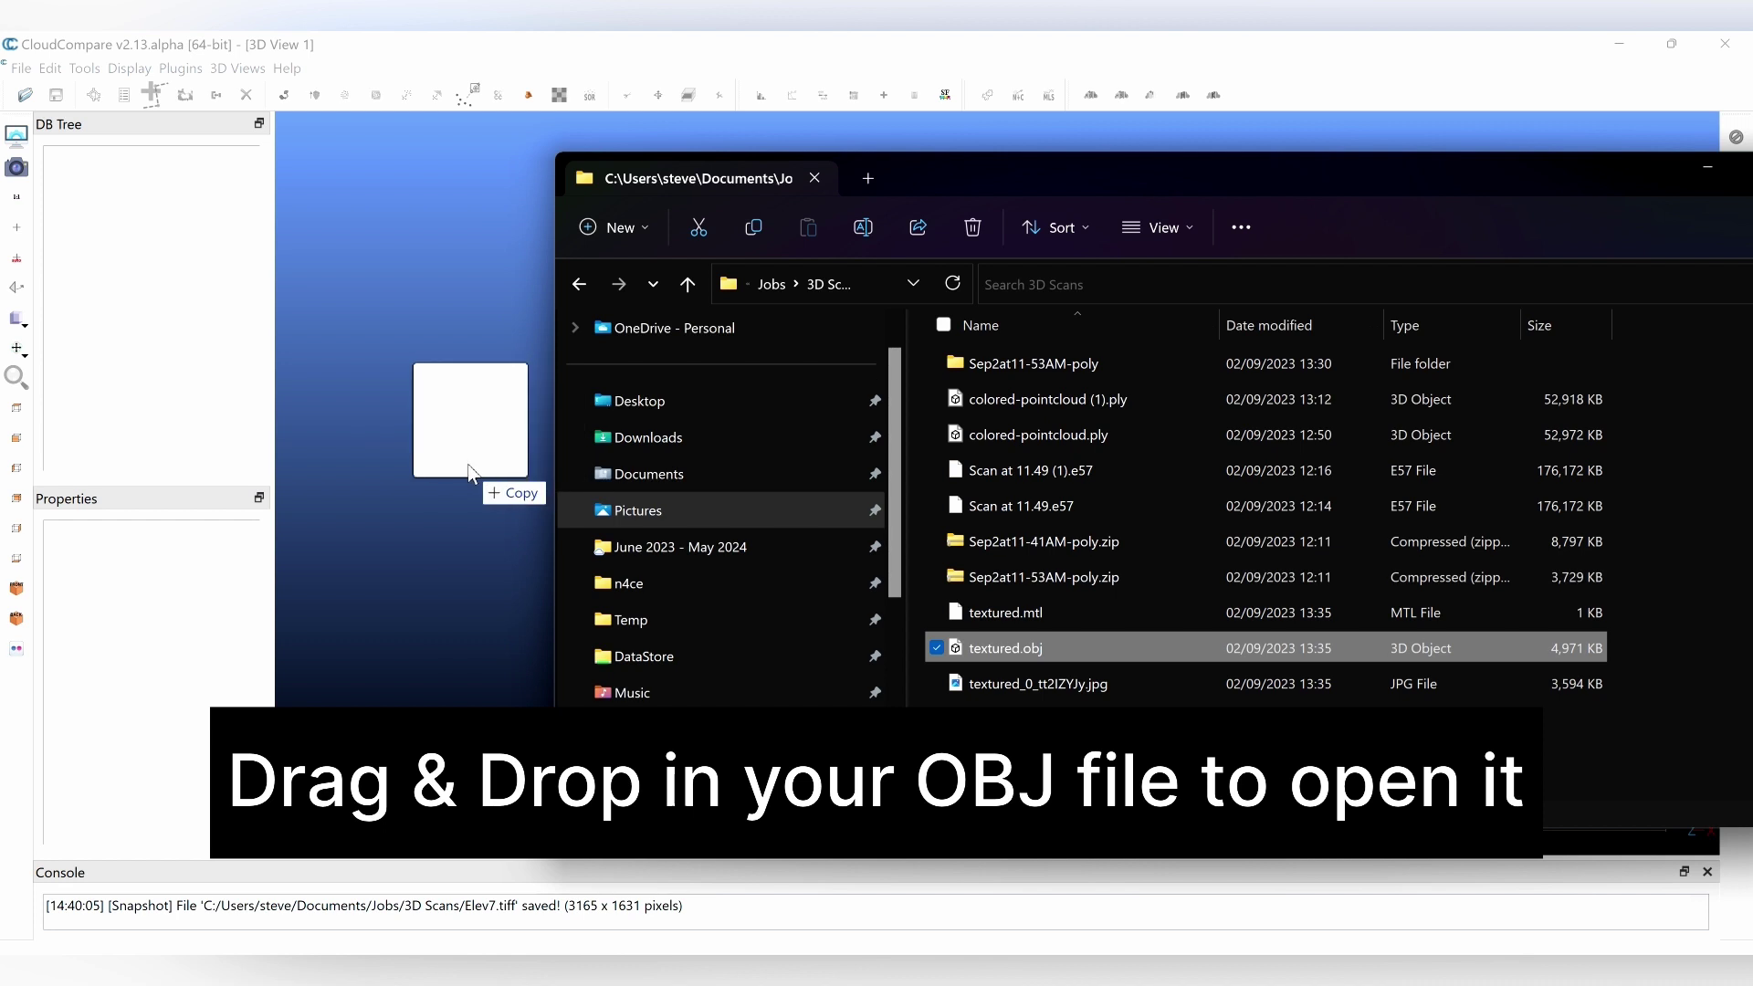
left_click_drag(469, 472, 468, 472)
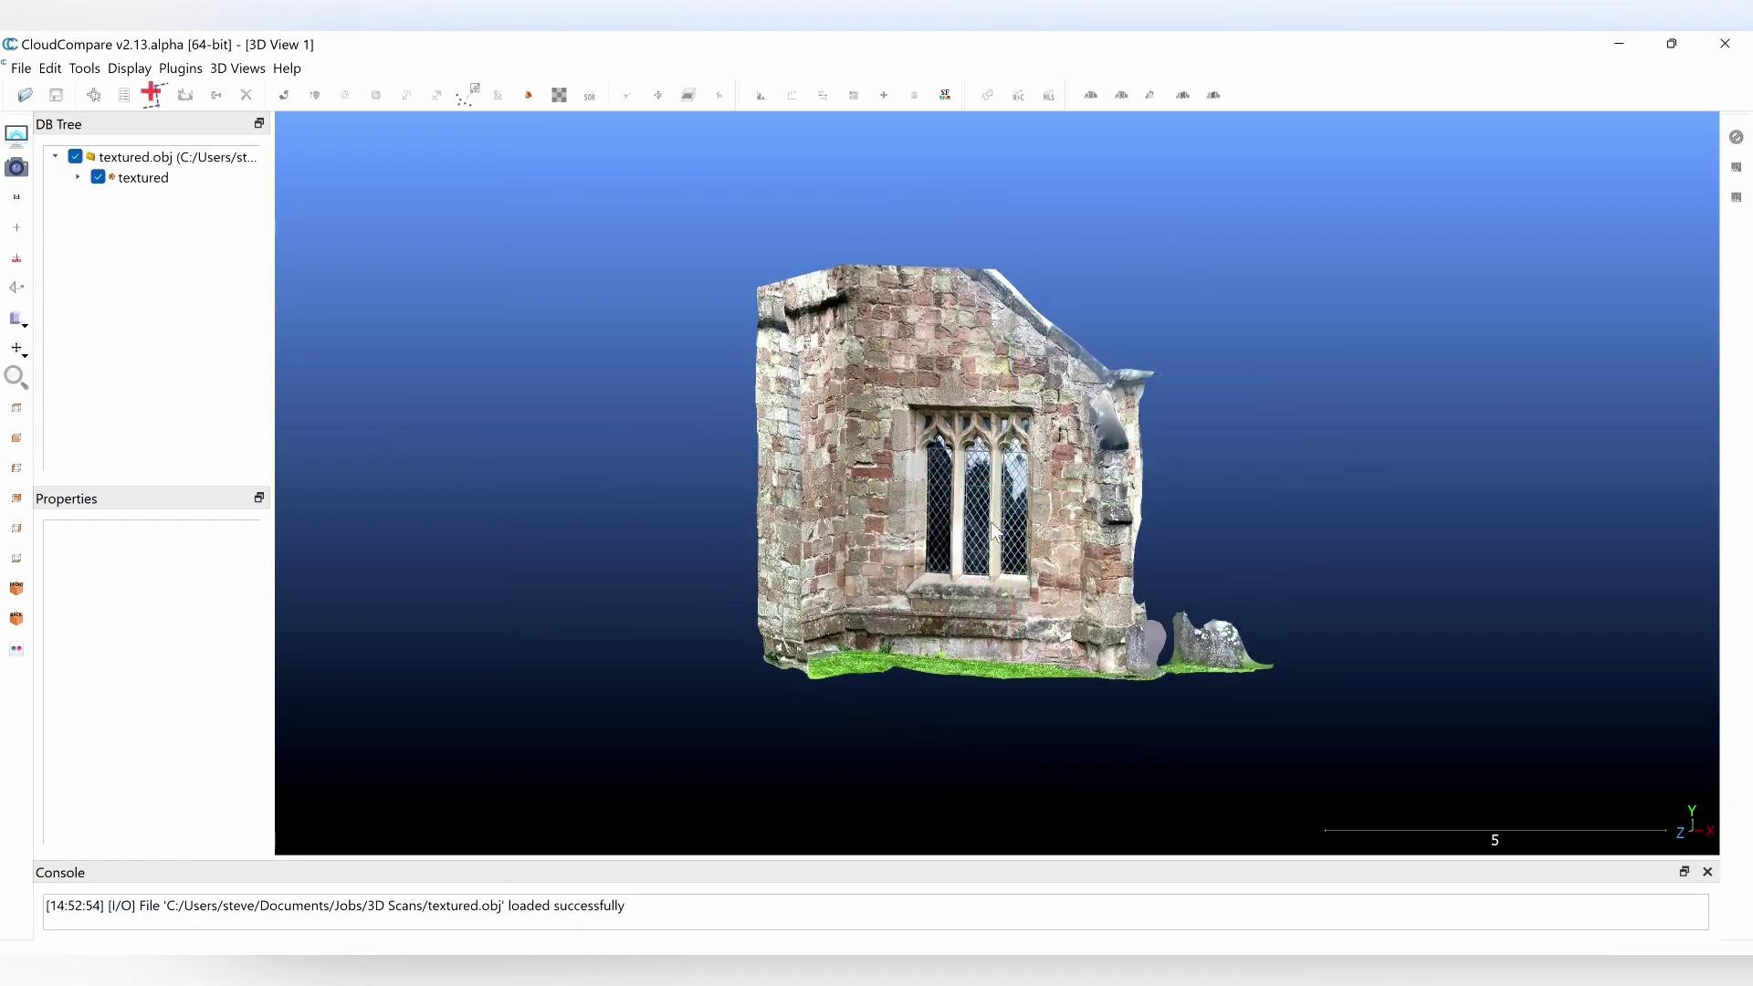
scroll(994, 516, "up", 5)
scroll(994, 516, "up", 4)
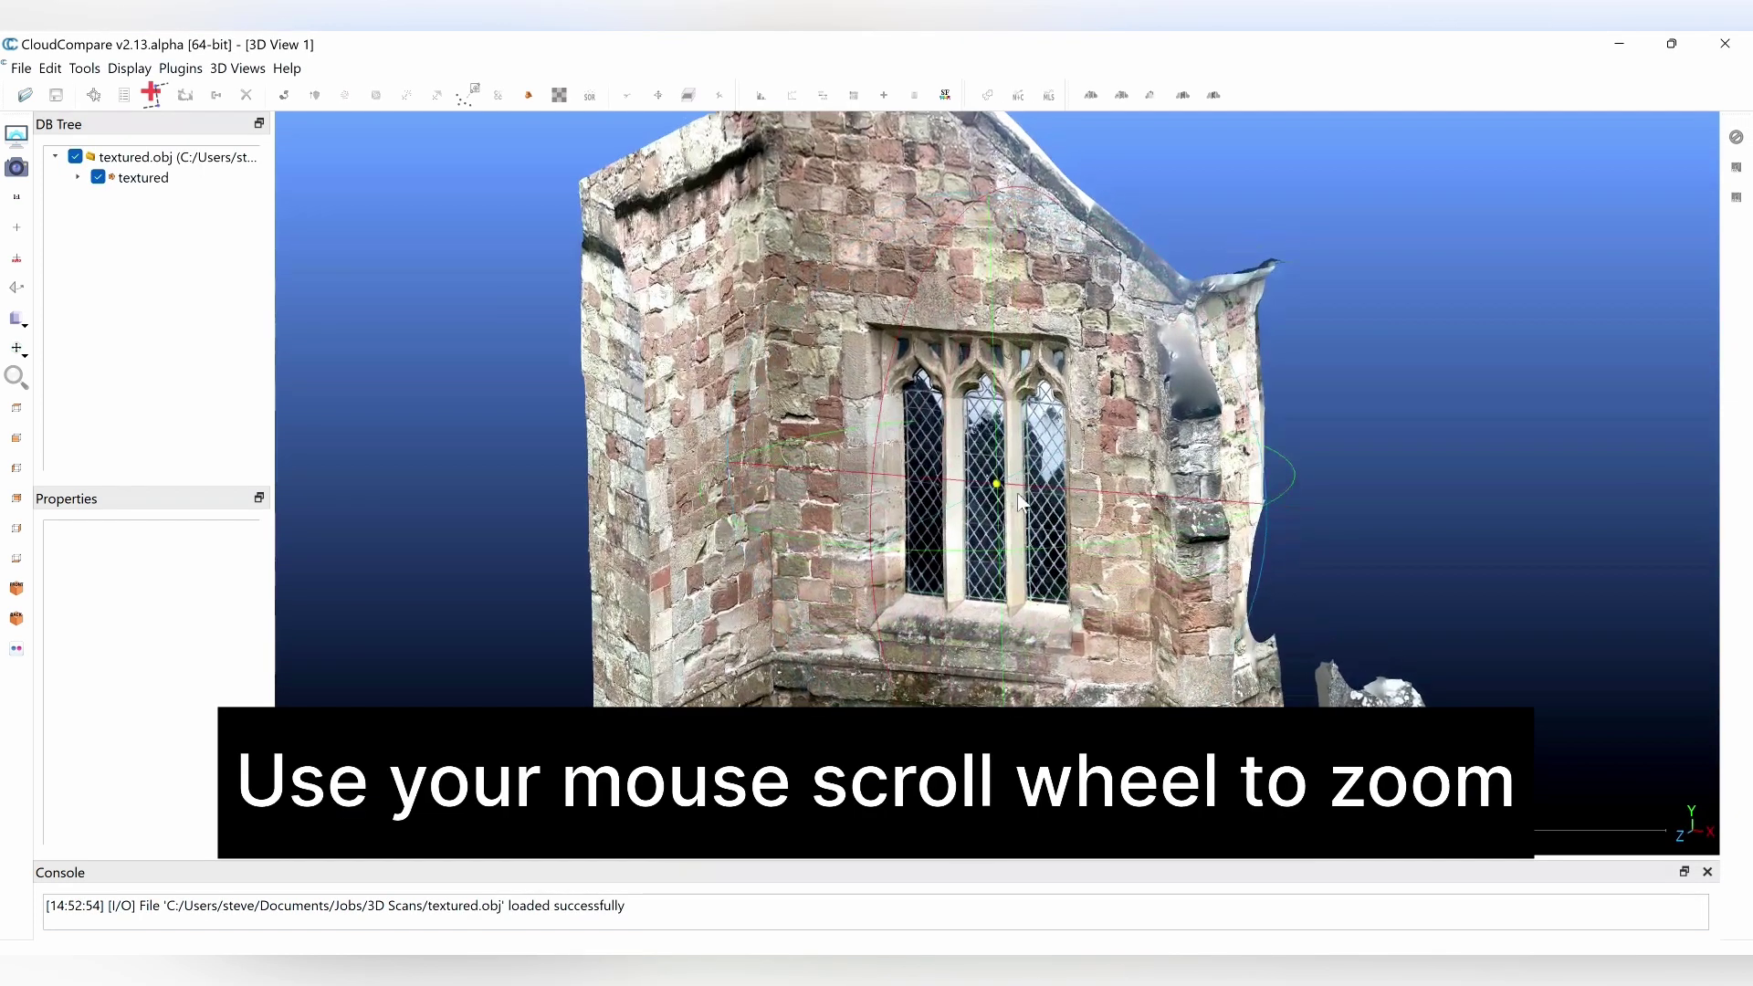
scroll(1005, 612, "up", 2)
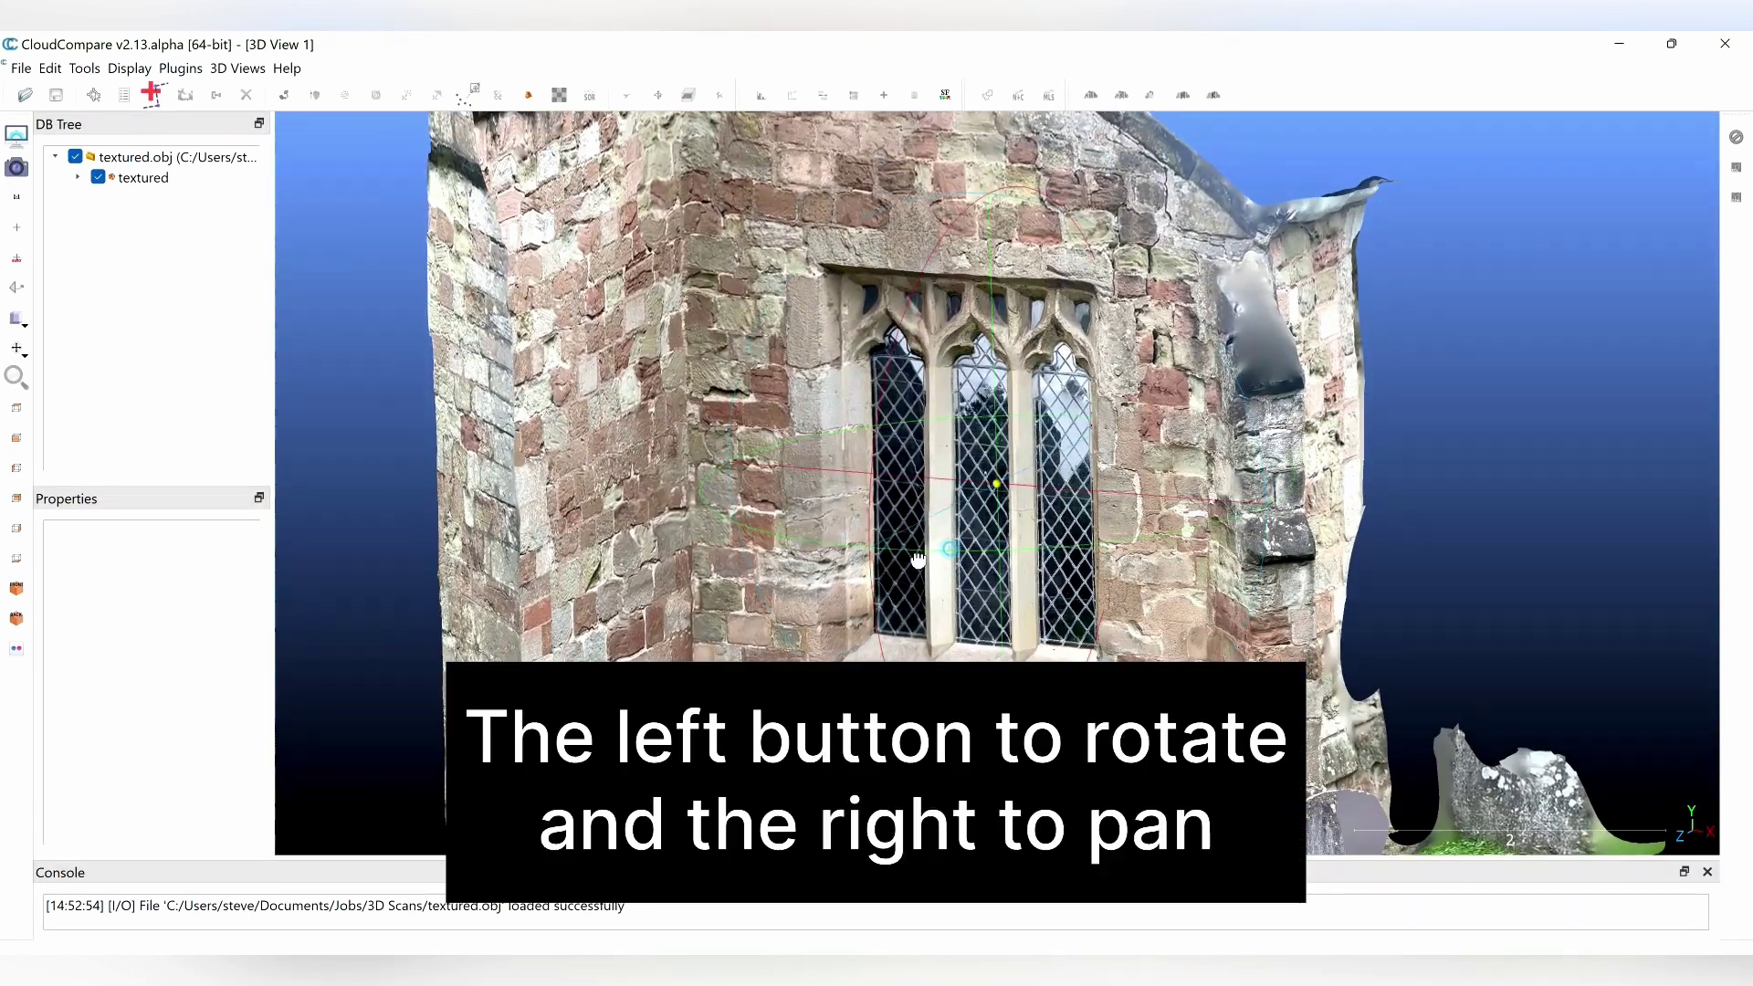
scroll(954, 563, "up", 2)
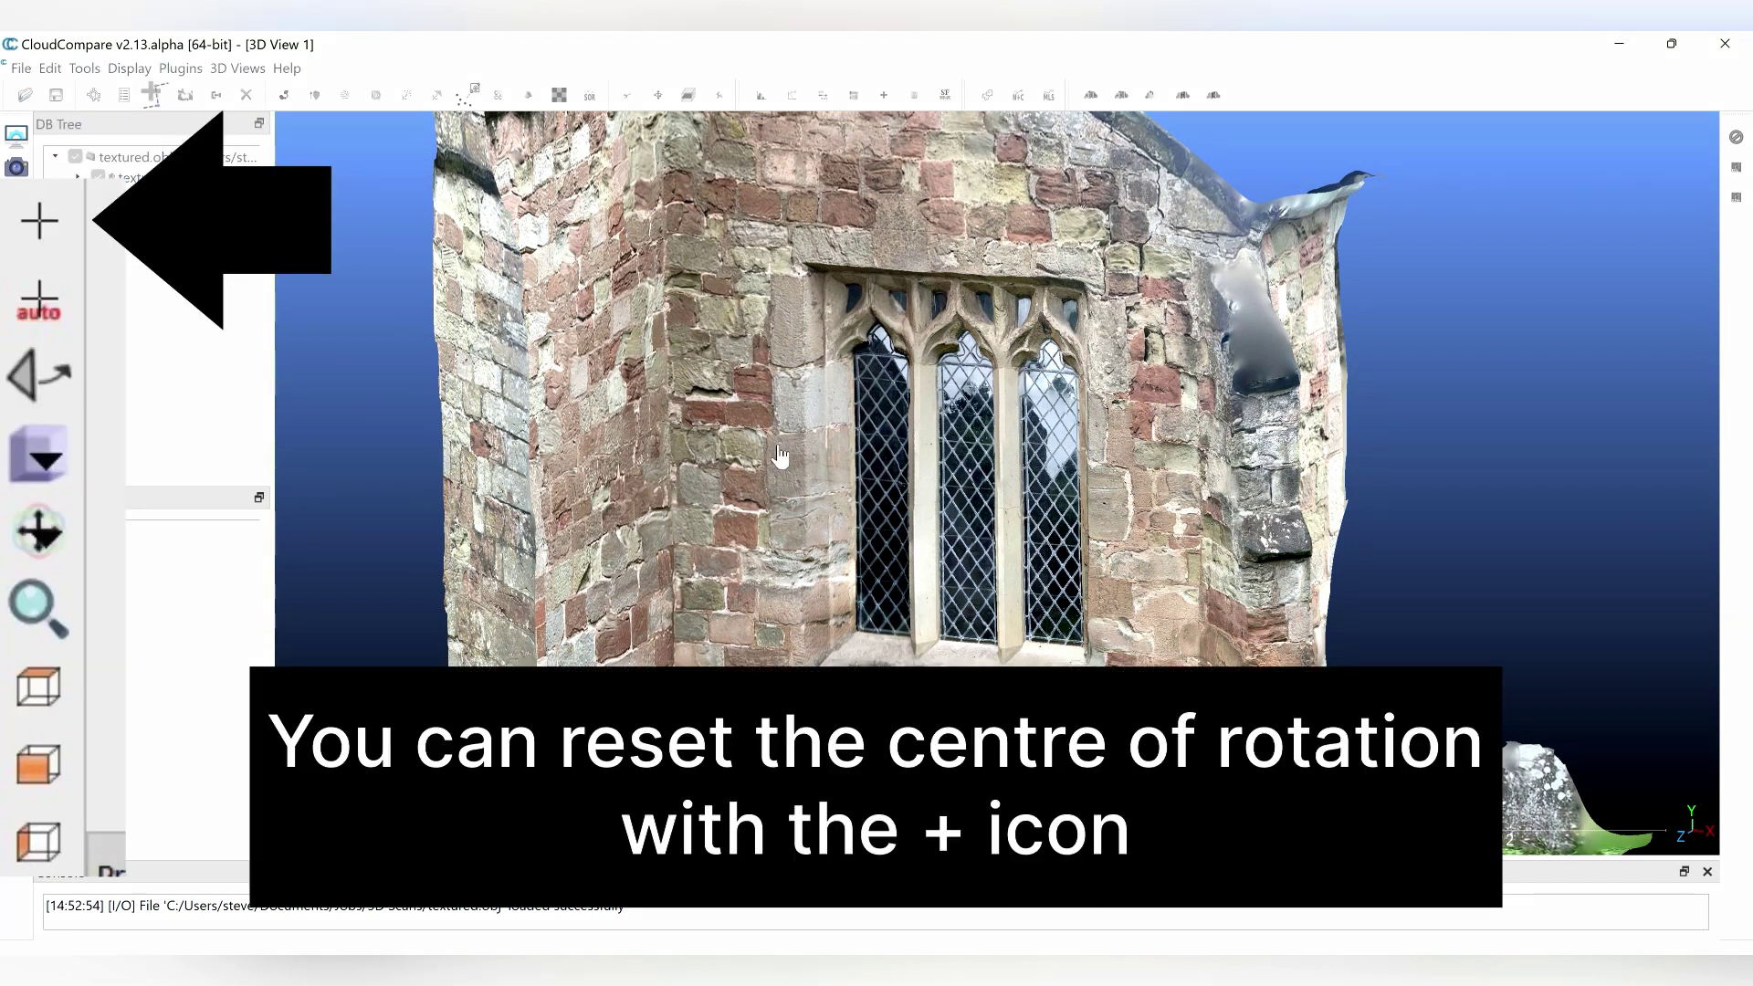
Step: Set the view to Orthographic projection and select the 'textured' model in DB Tree
left_click_drag(803, 493, 904, 566)
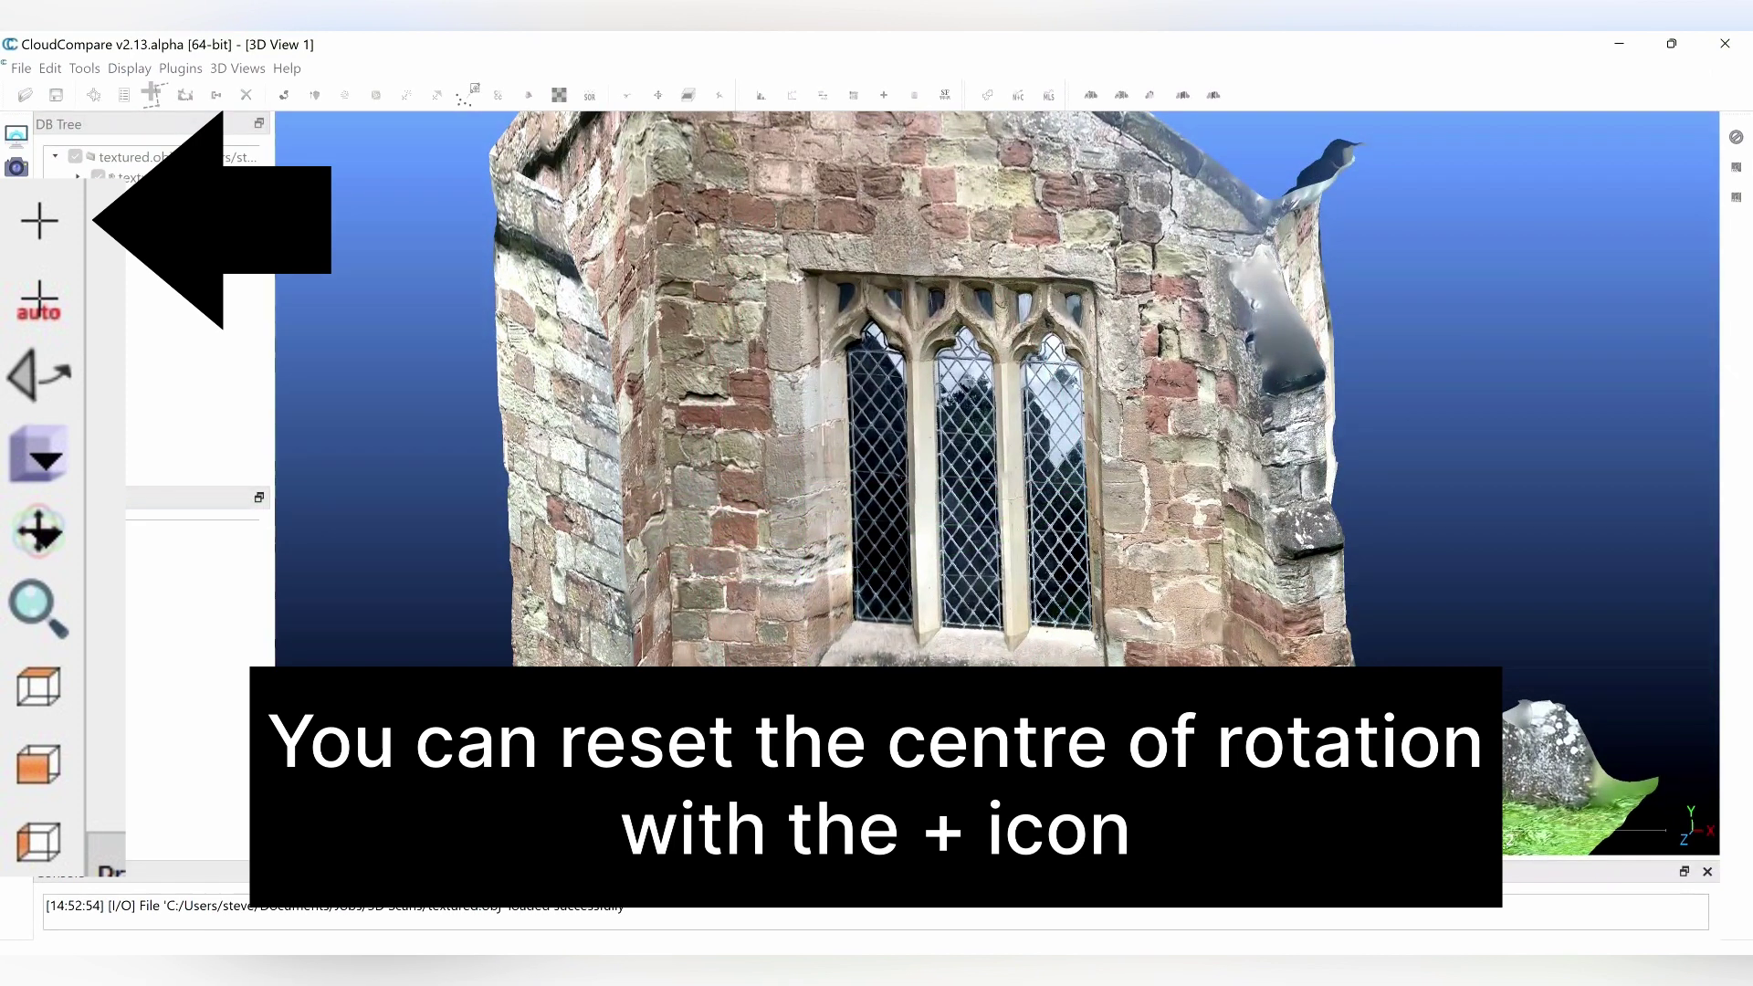
left_click(17, 315)
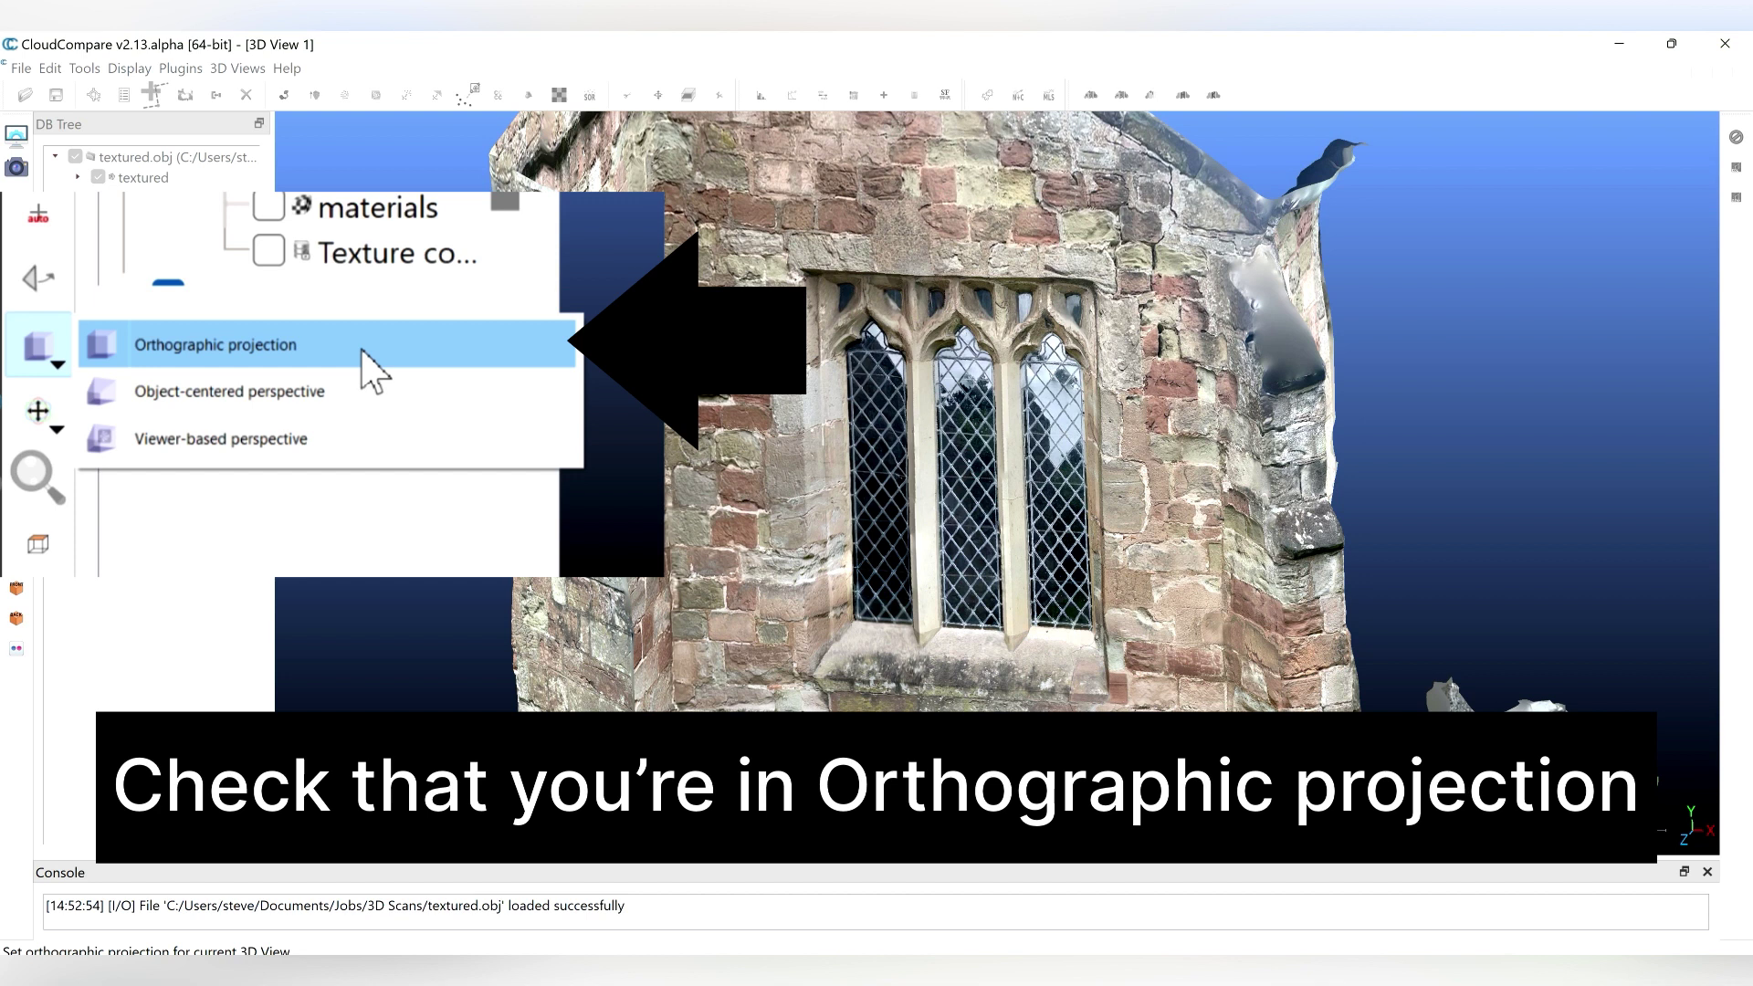
left_click(168, 325)
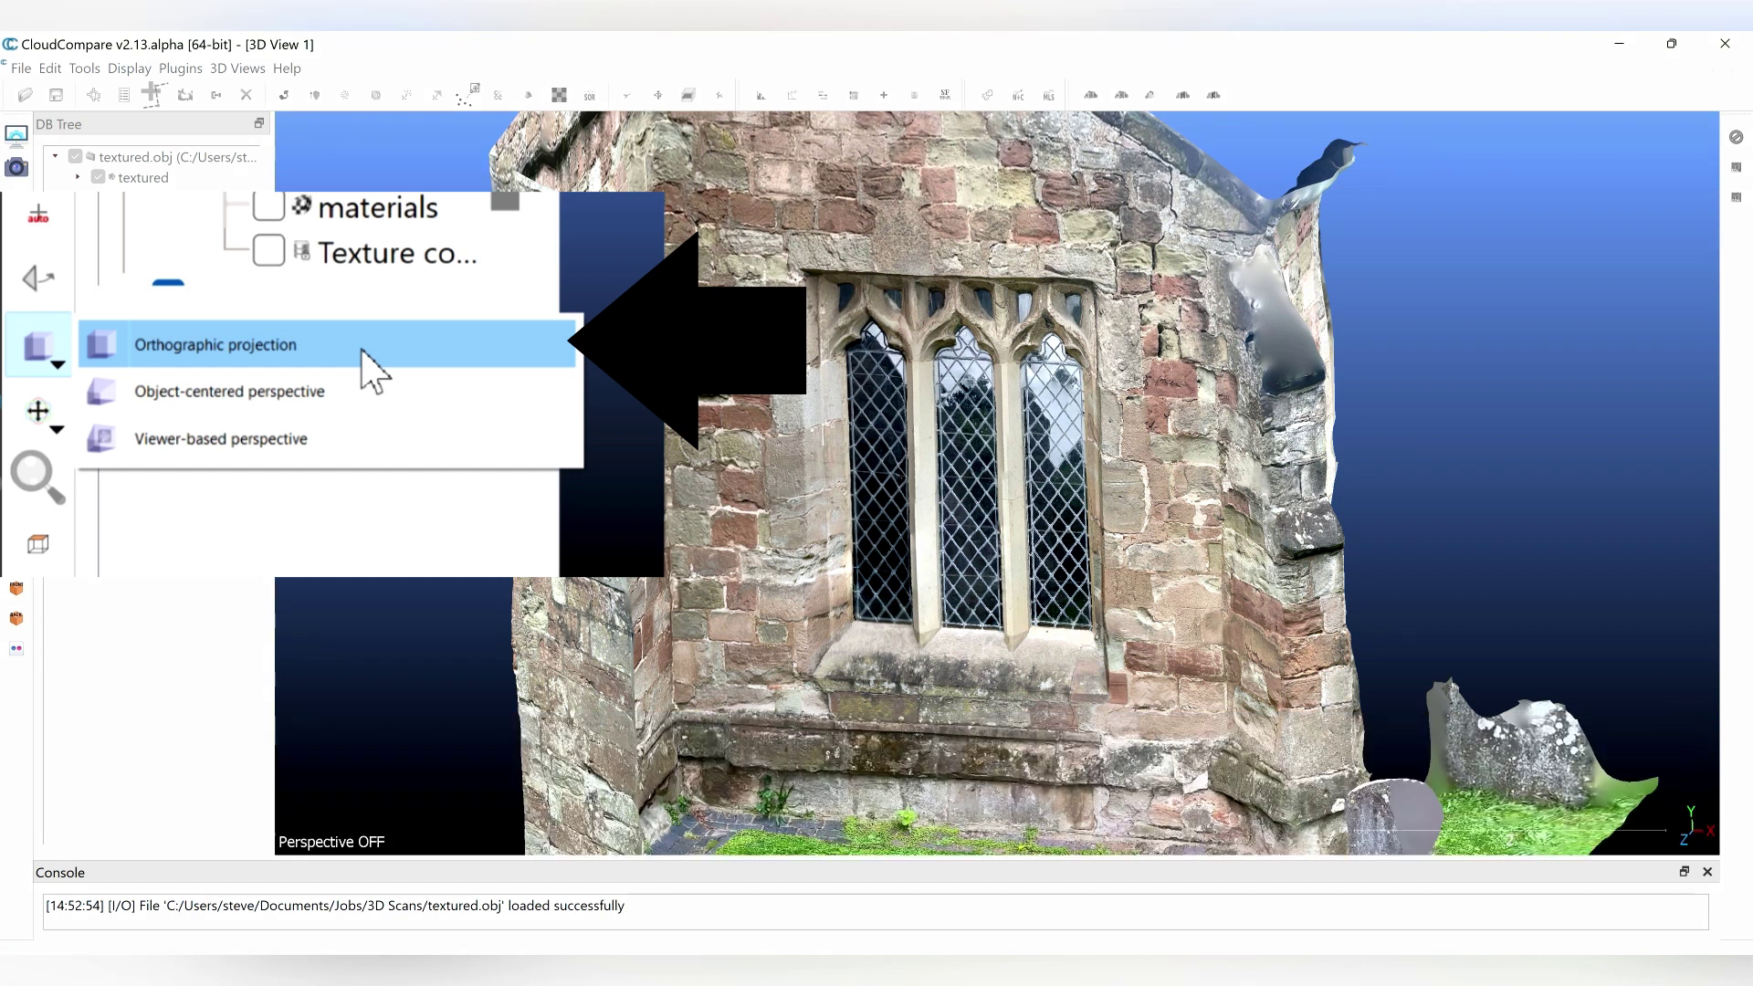
key("Escape")
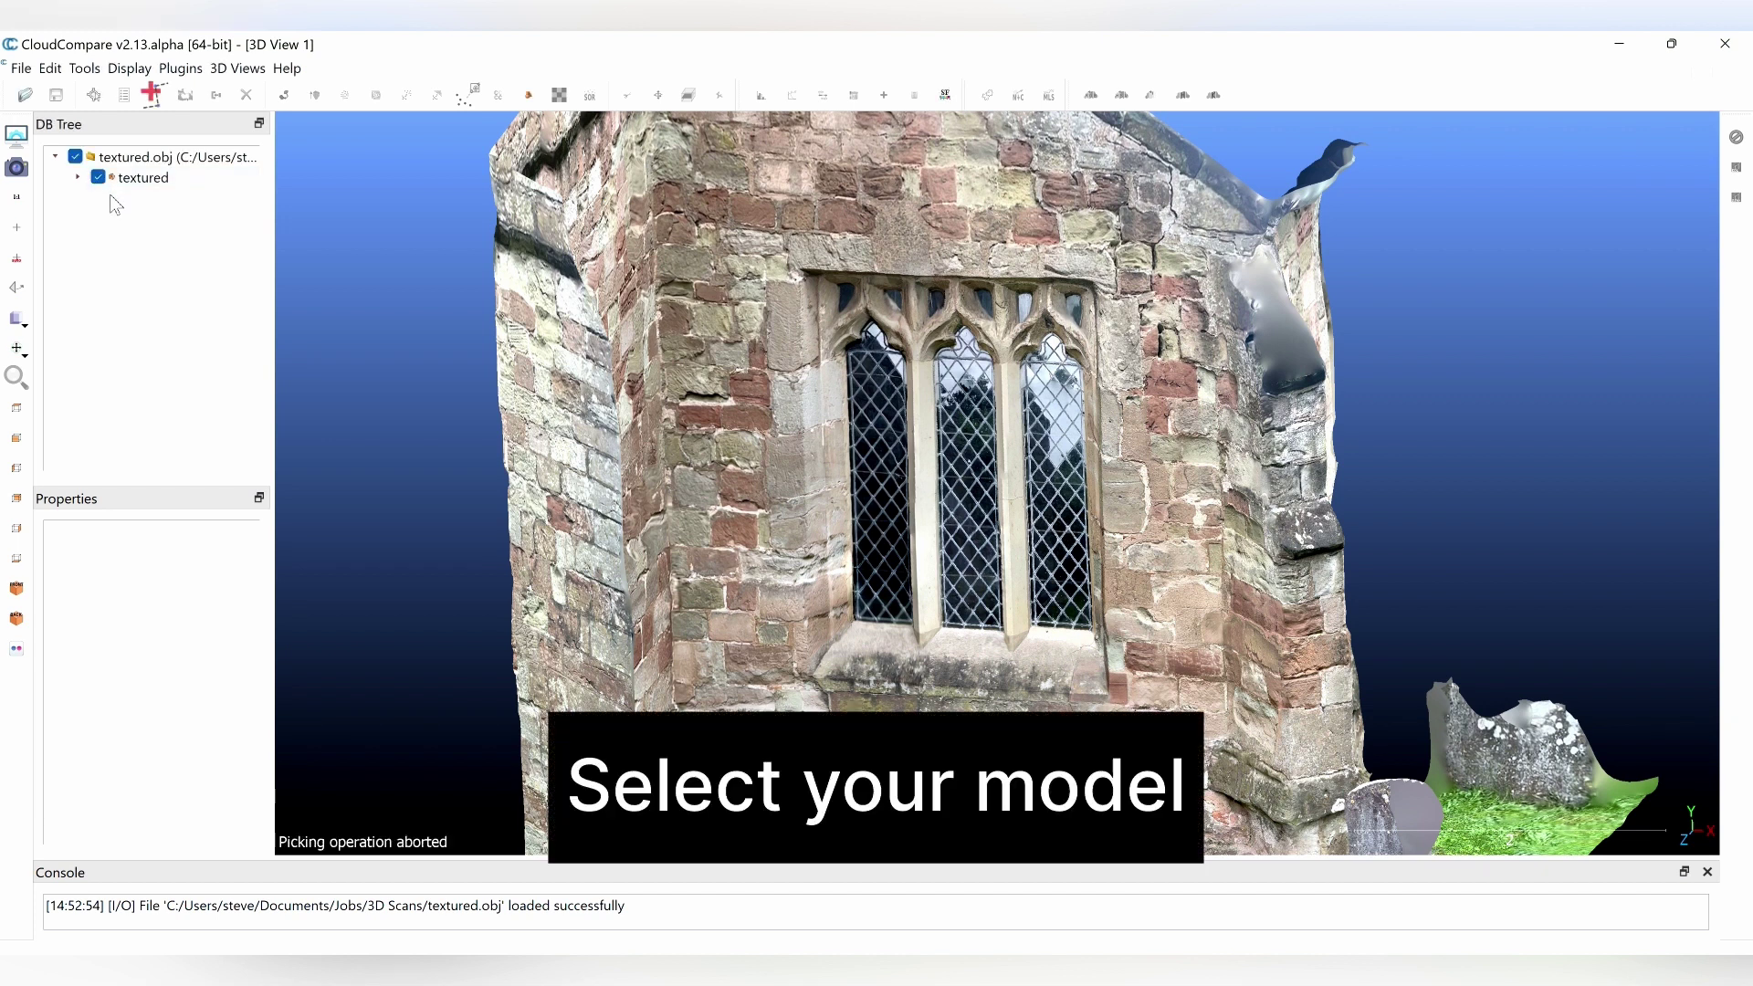
left_click(139, 180)
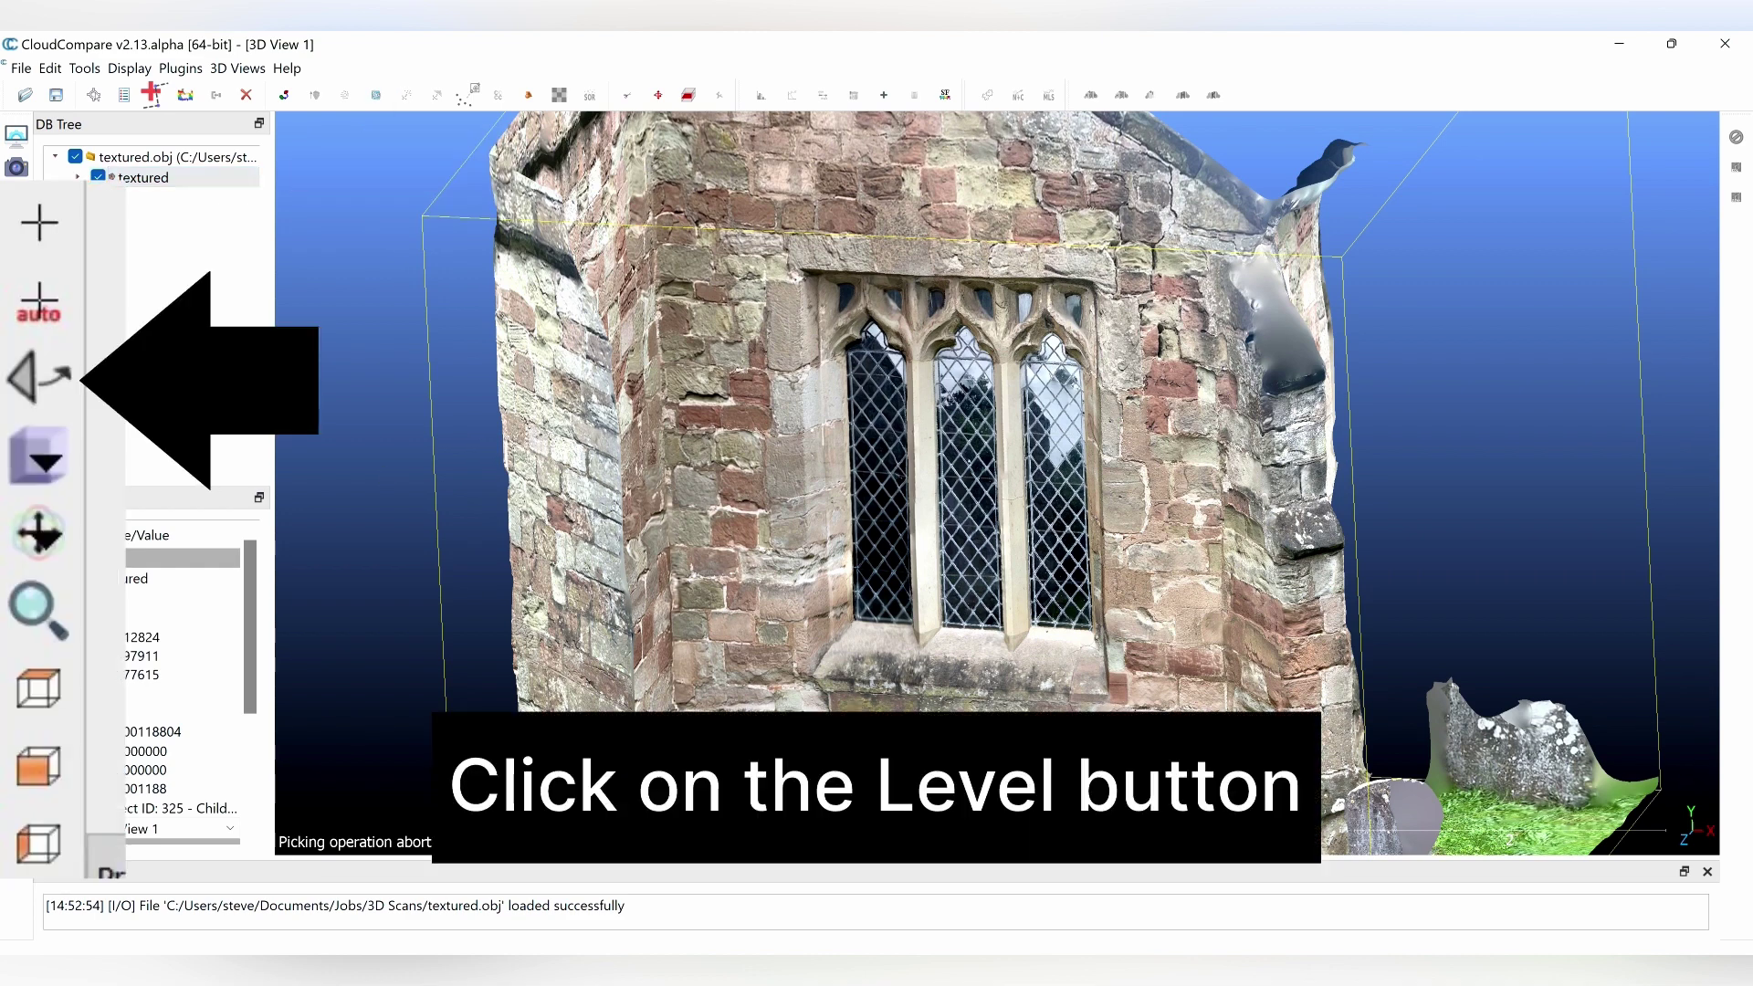
Step: Level the model using both sill ends plus a higher wall point, then switch to top view
left_click(17, 287)
scroll(898, 704, "up", 5)
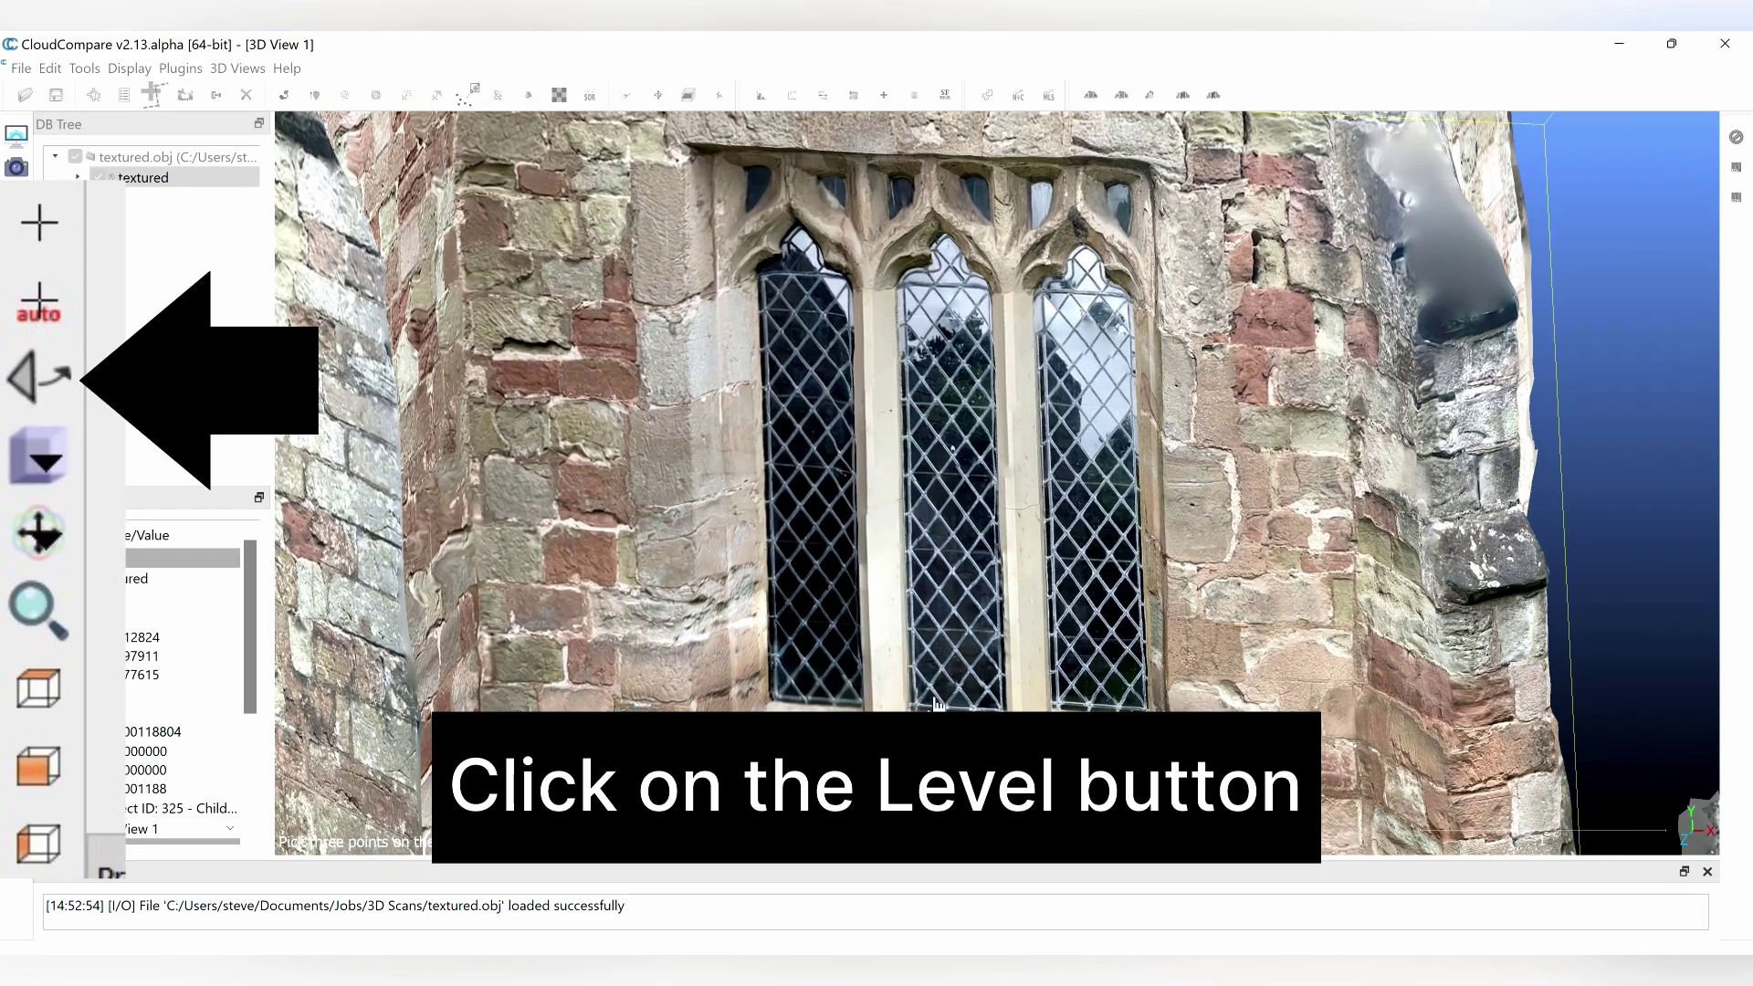
scroll(913, 428, "up", 3)
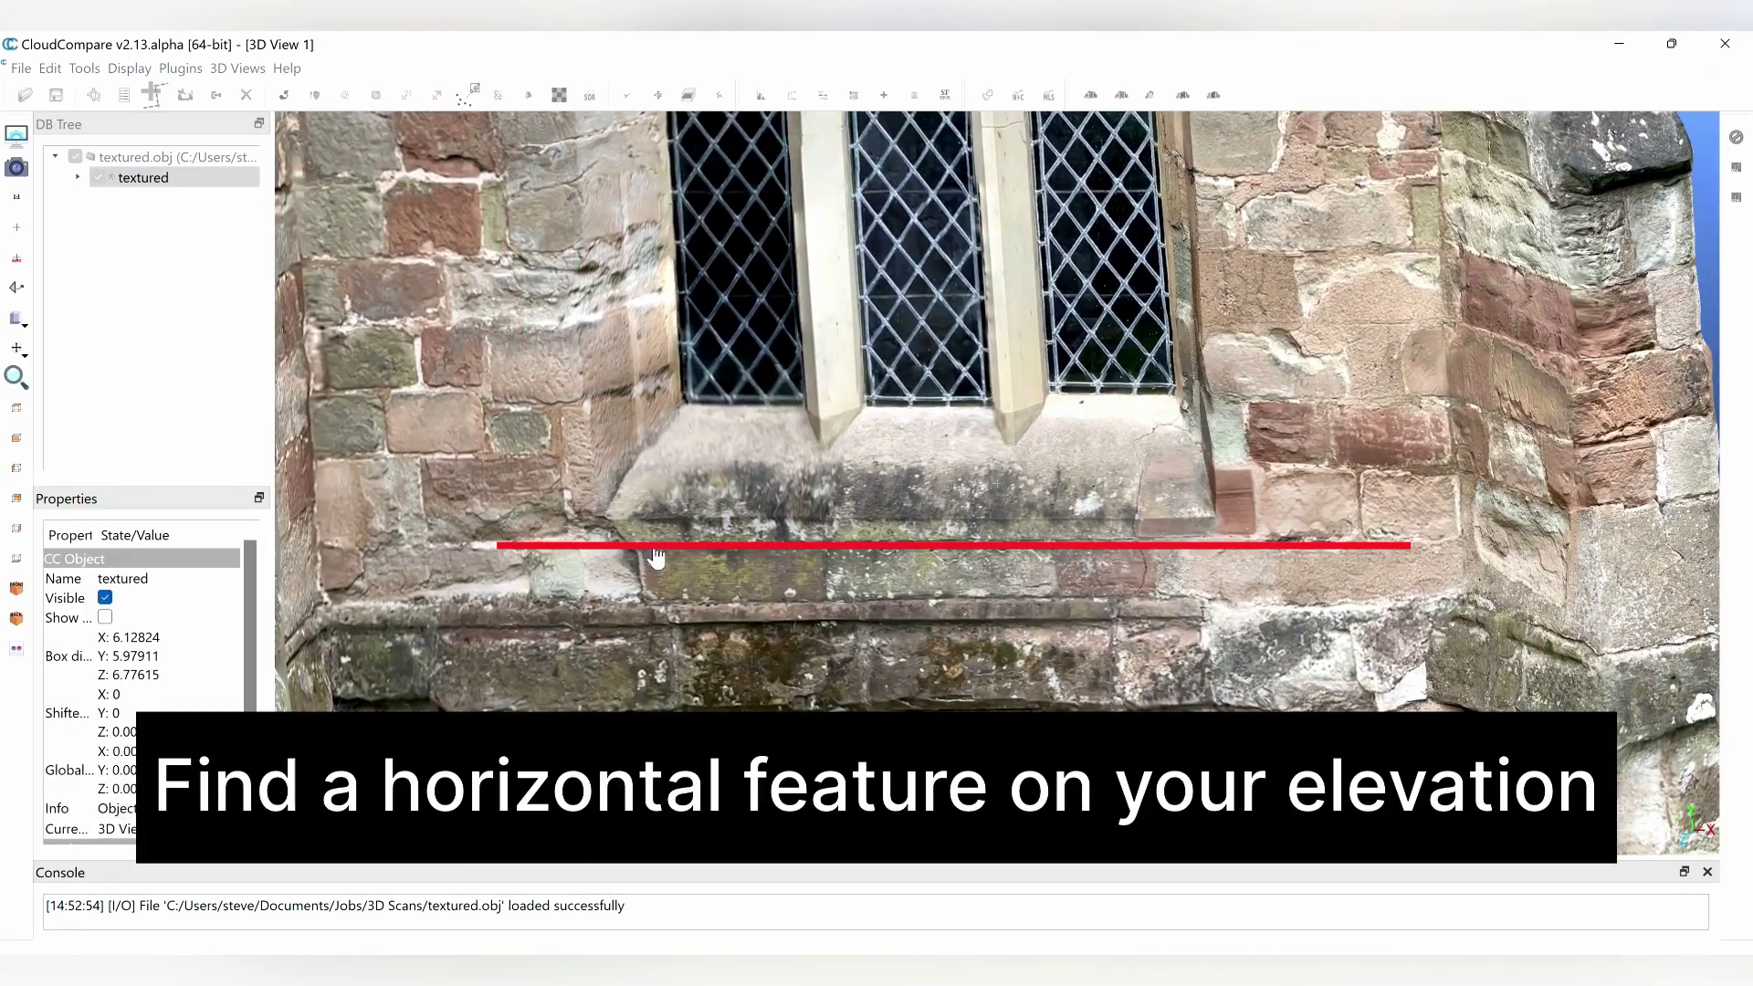
left_click(651, 549)
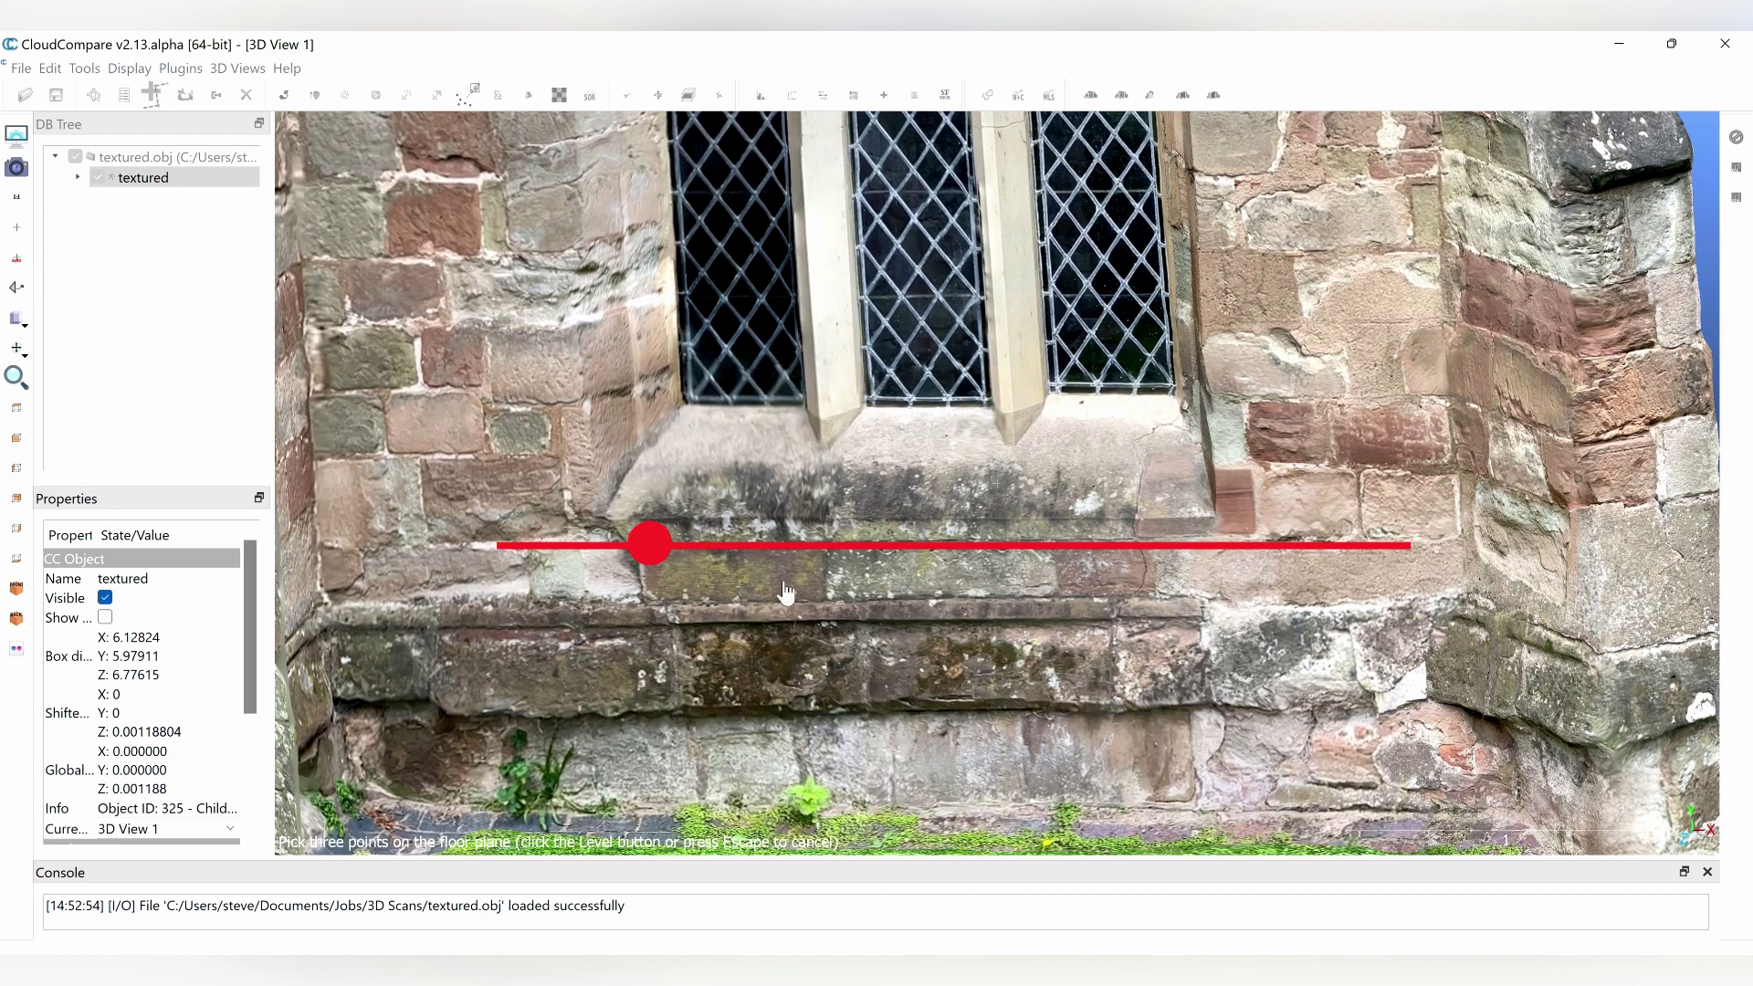
left_click(1201, 549)
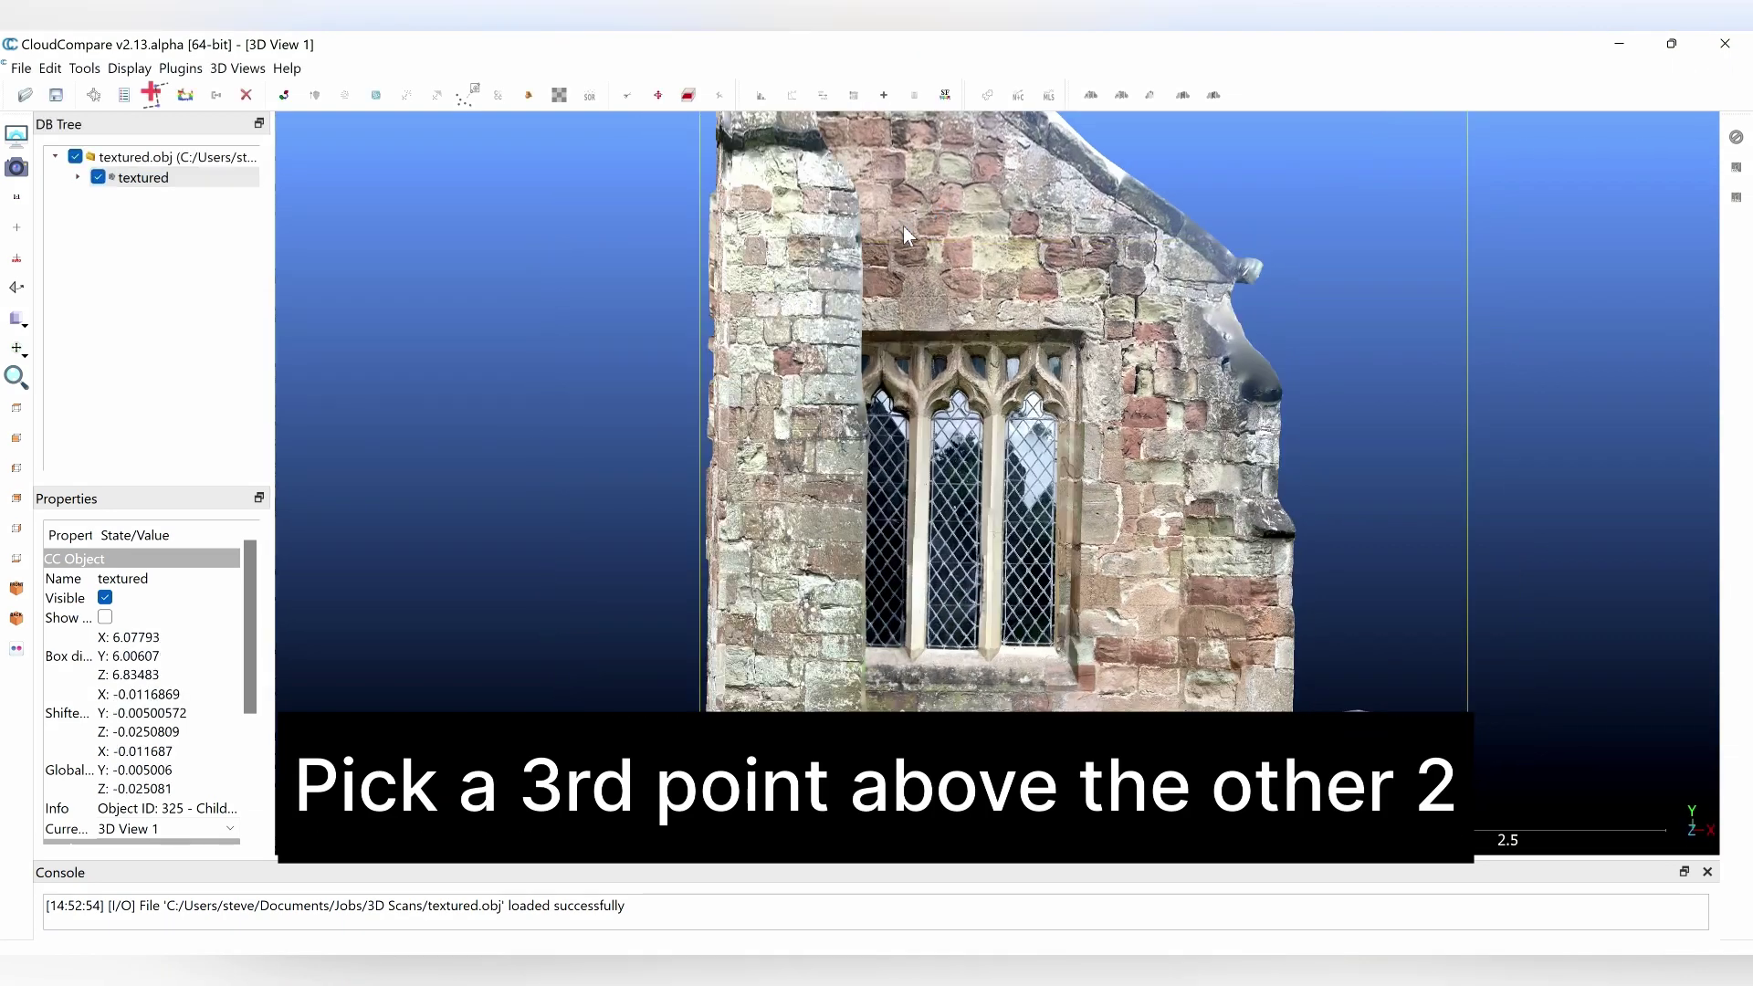
left_click(903, 230)
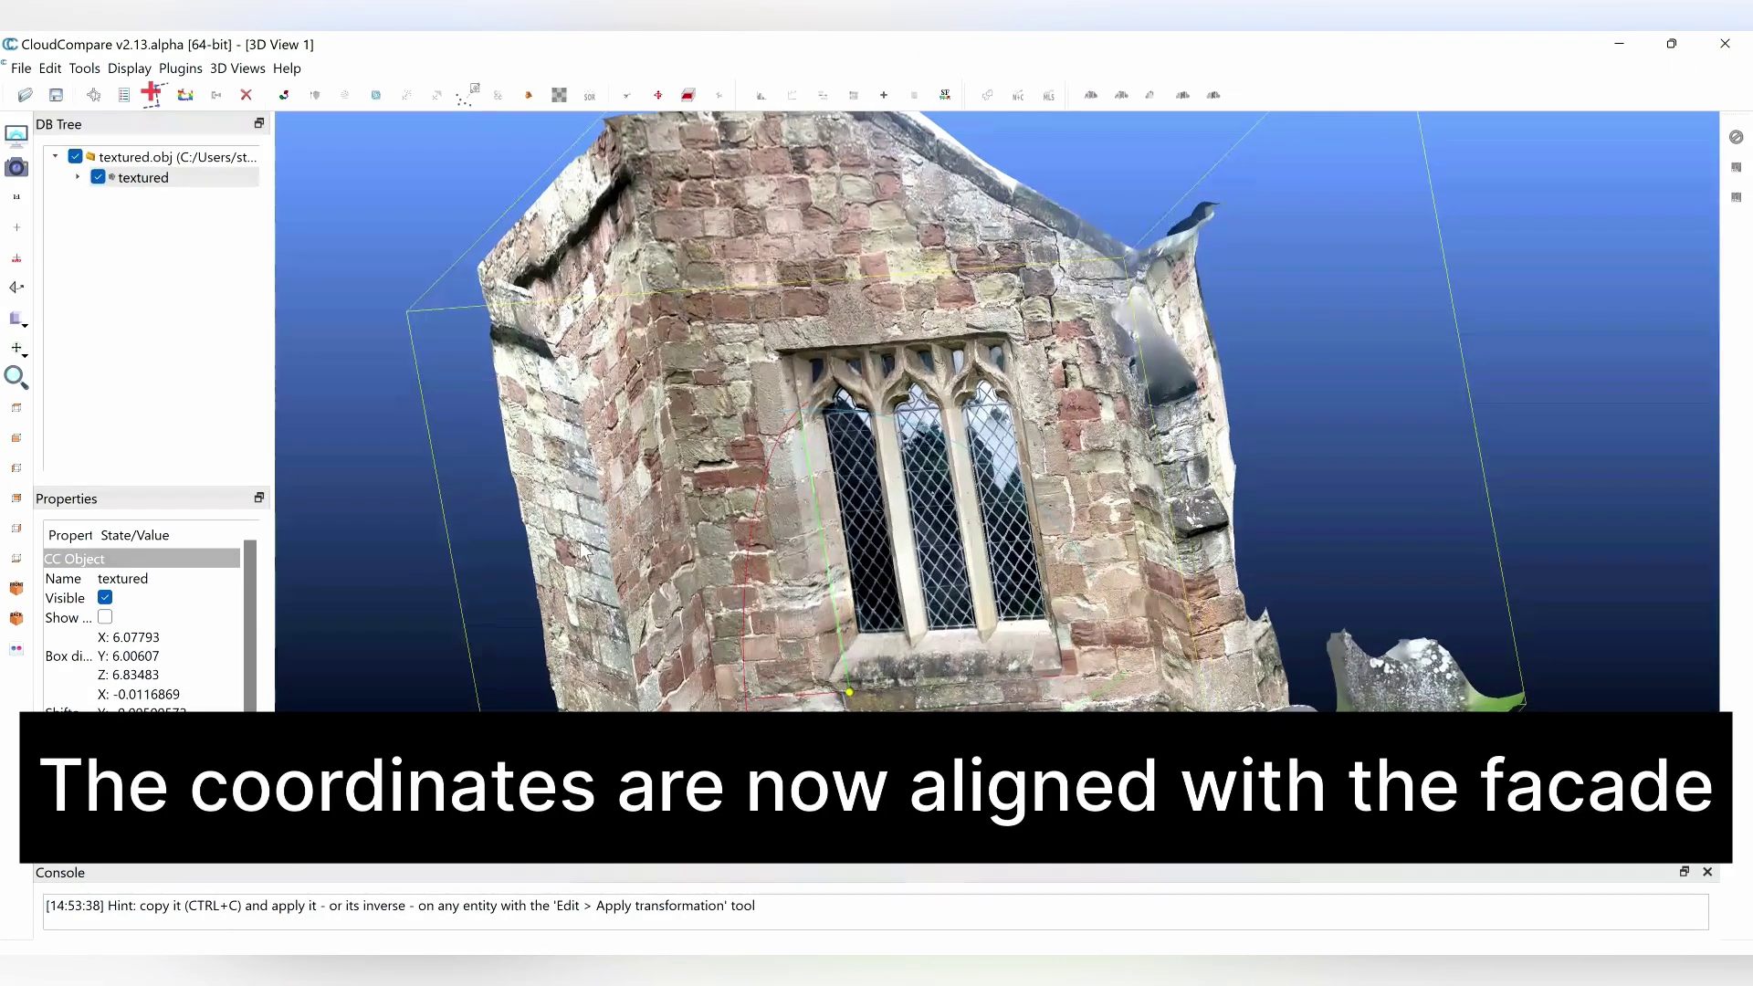
left_click(16, 411)
Step: Put a clipping box on the textured model, trim its lower part, and export the section mesh
scroll(938, 468, "down", 3)
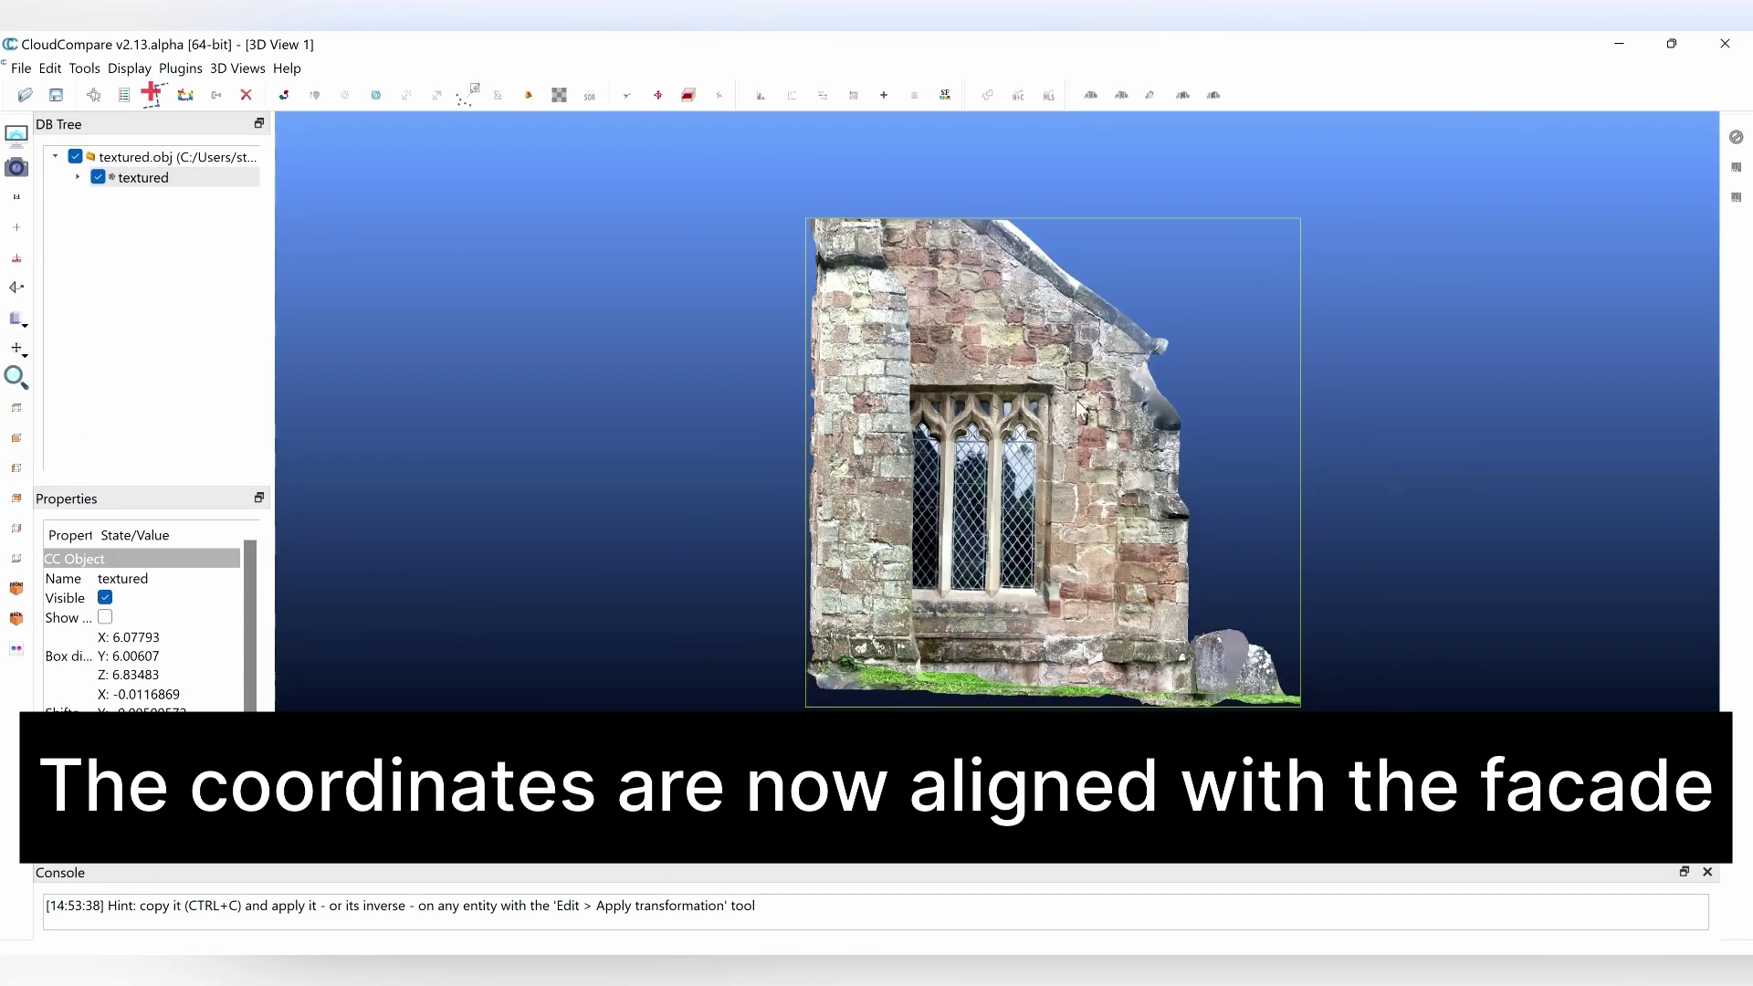
left_click_drag(849, 457, 884, 491)
left_click(124, 175)
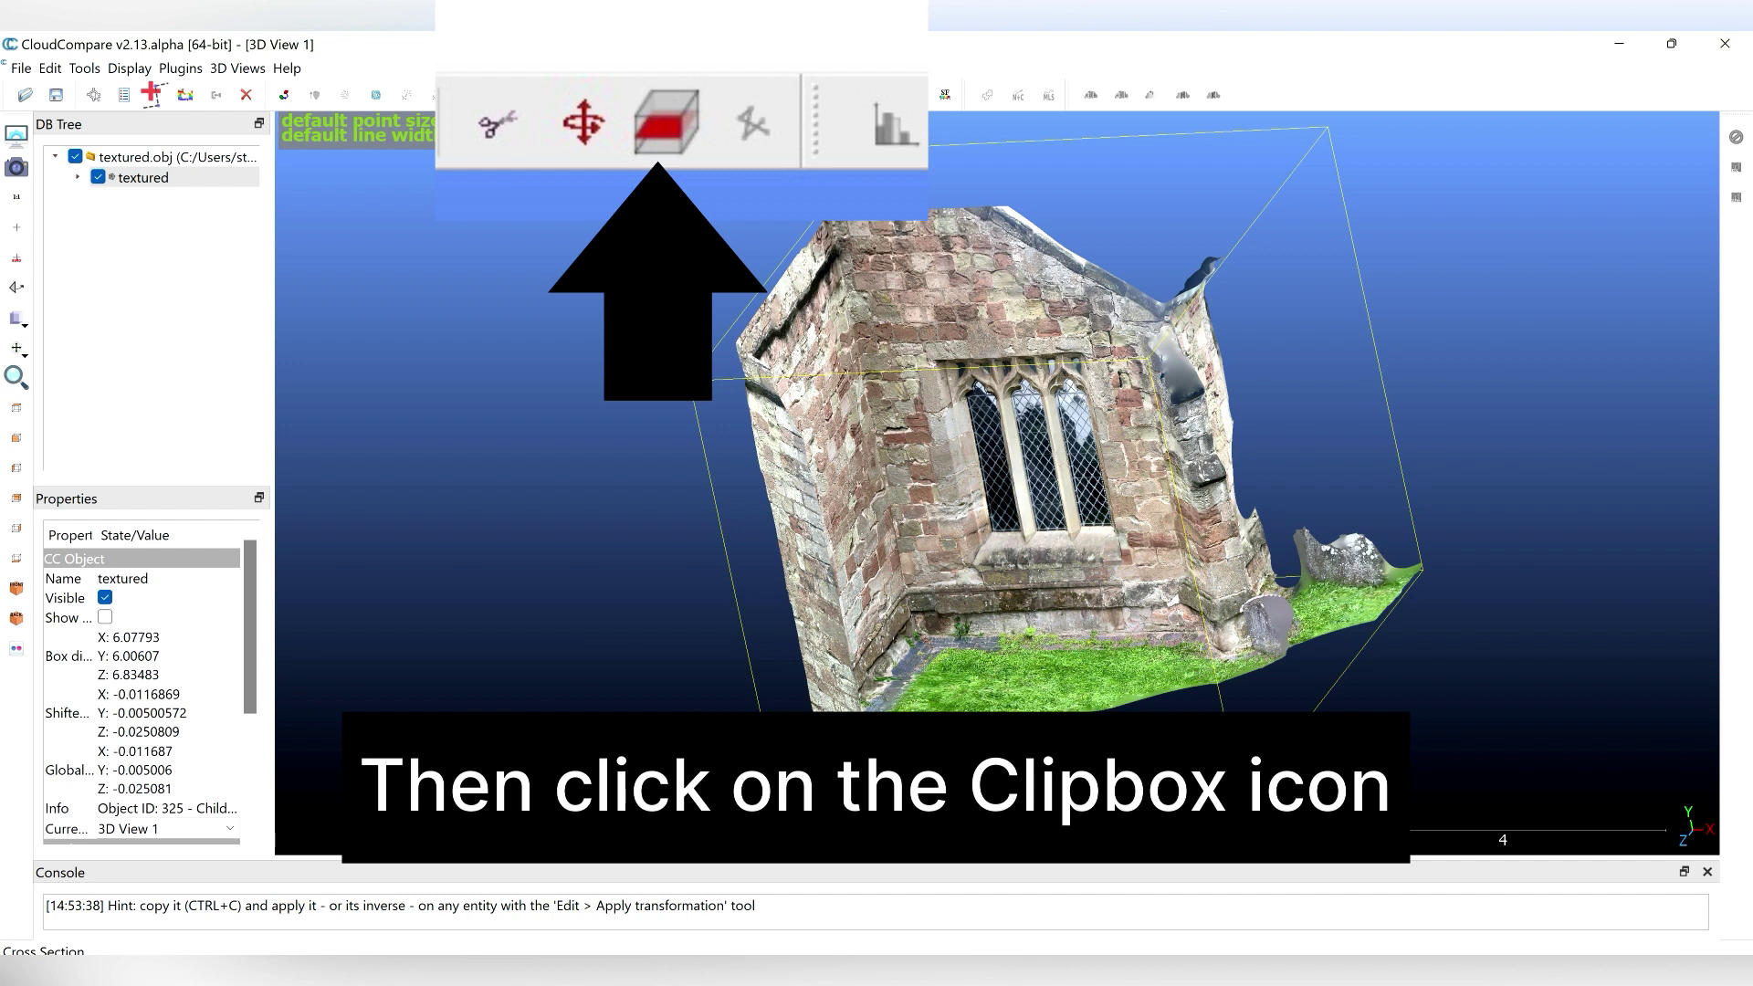
left_click(689, 95)
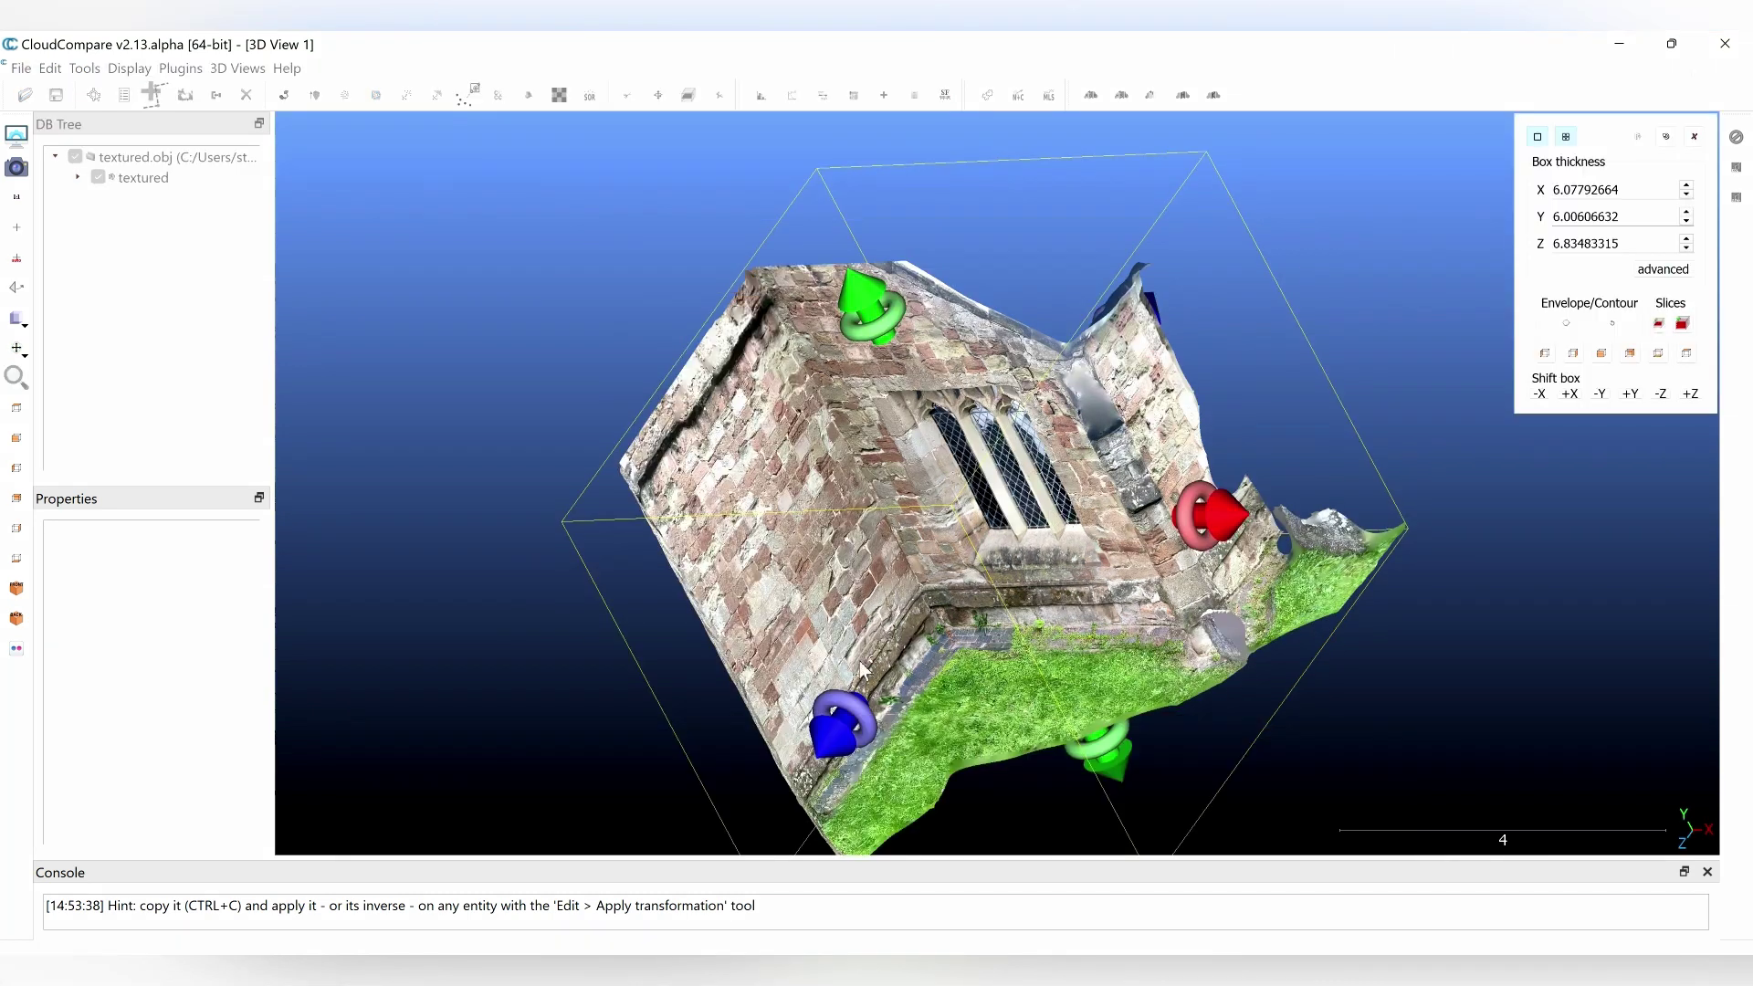
left_click_drag(1002, 464, 1079, 372)
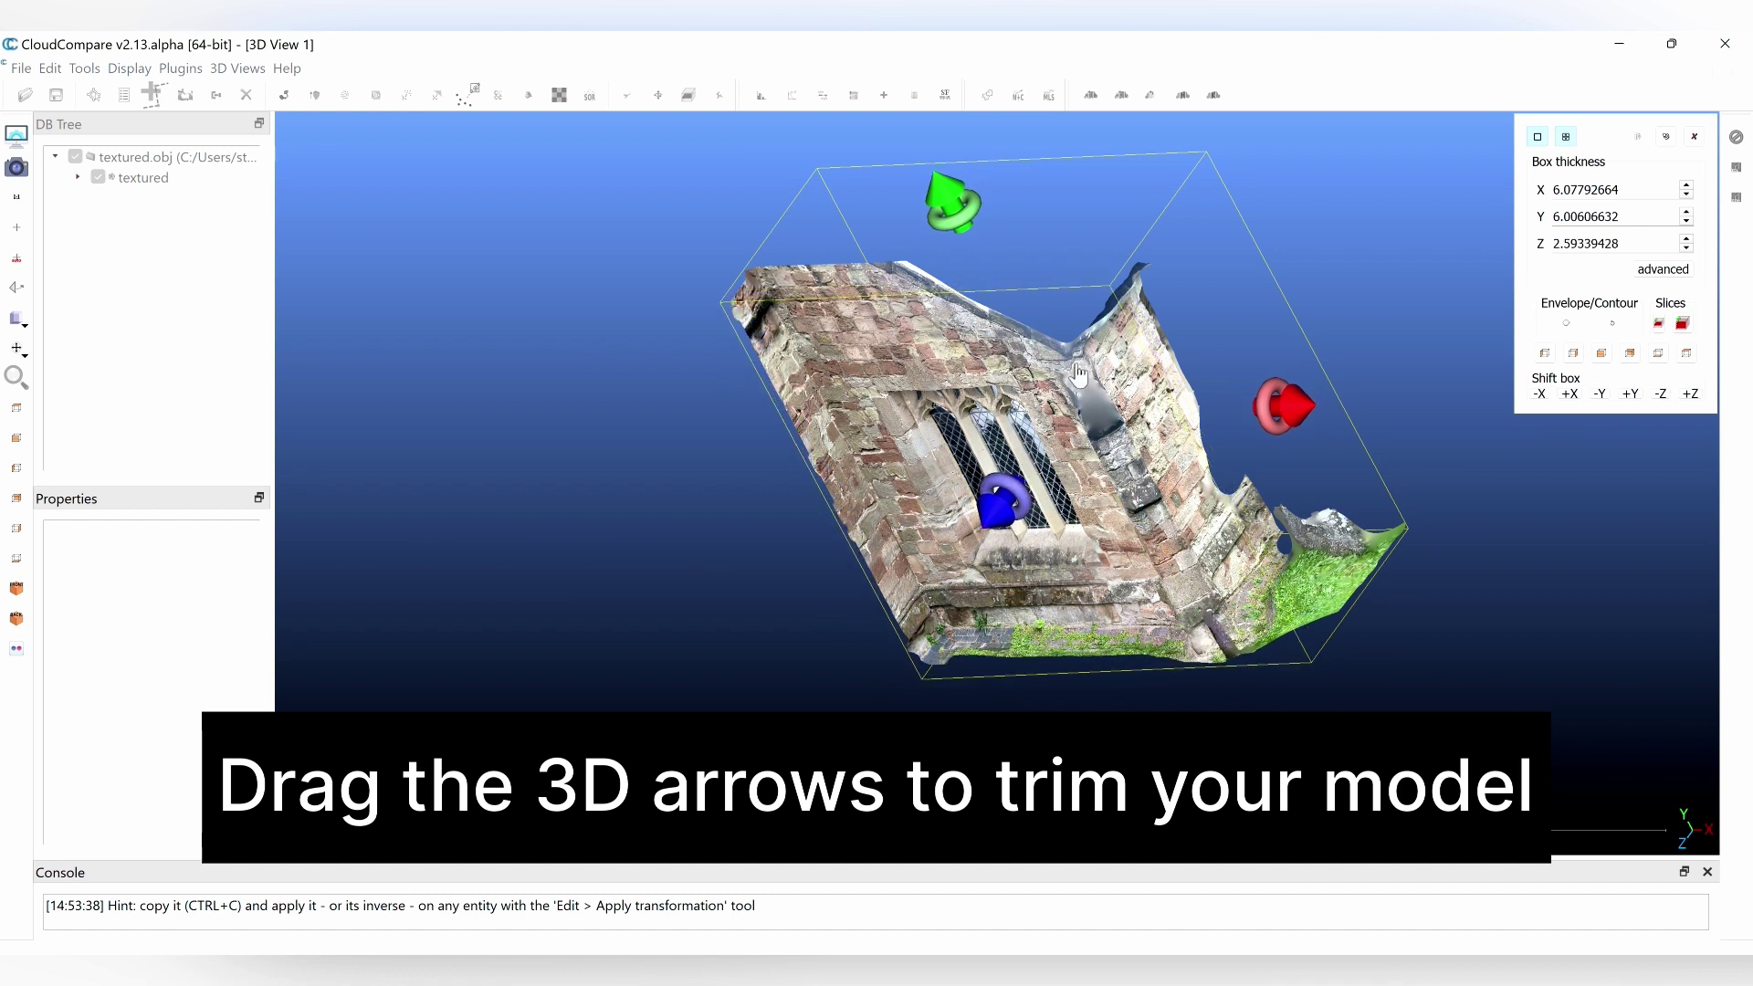
left_click_drag(1338, 252, 1068, 524)
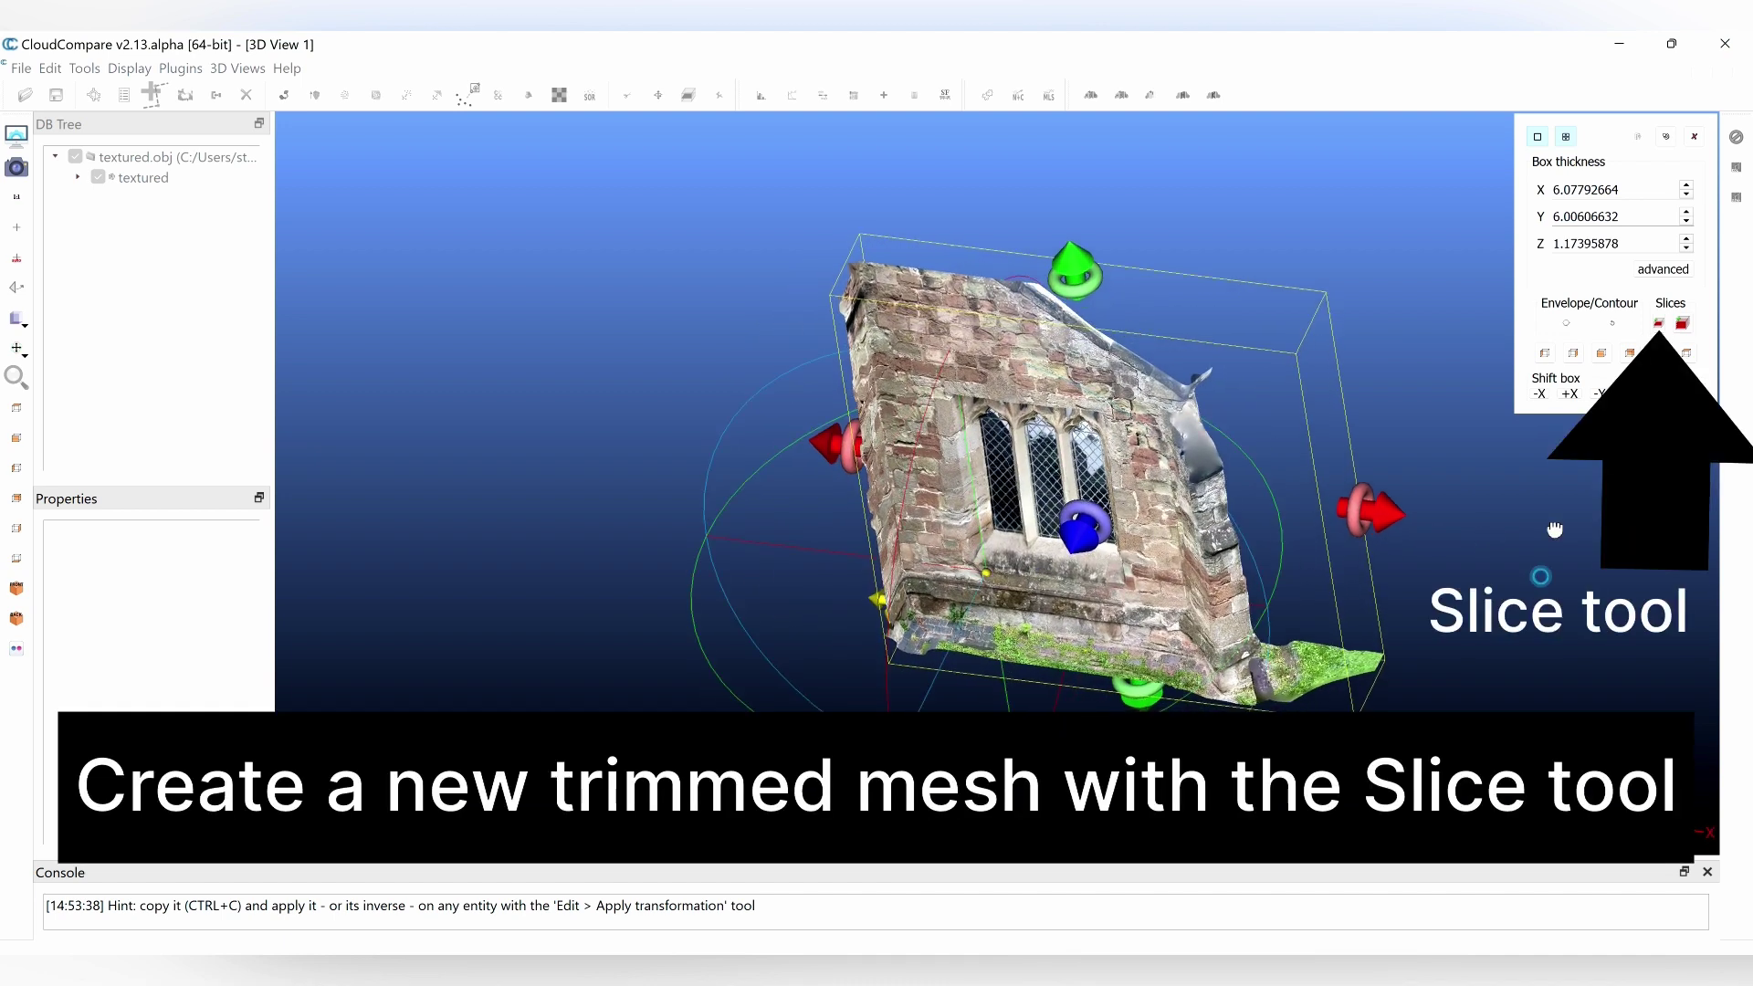
left_click_drag(932, 567, 1361, 330)
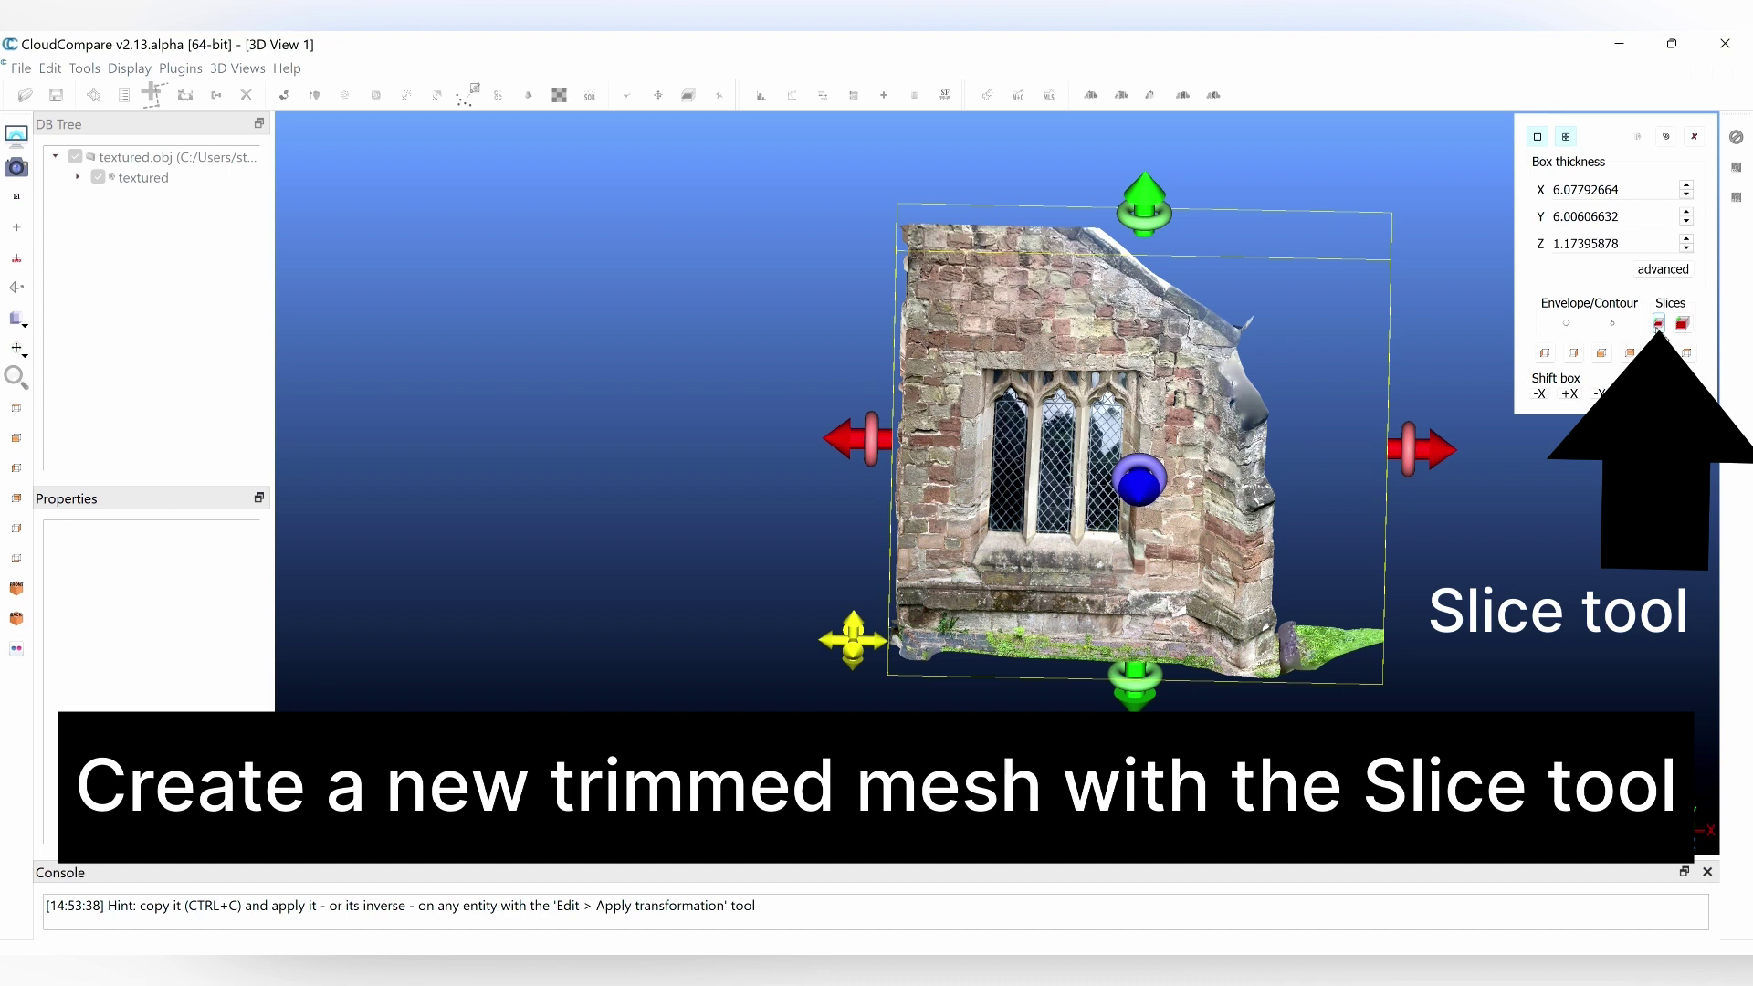
left_click(1657, 324)
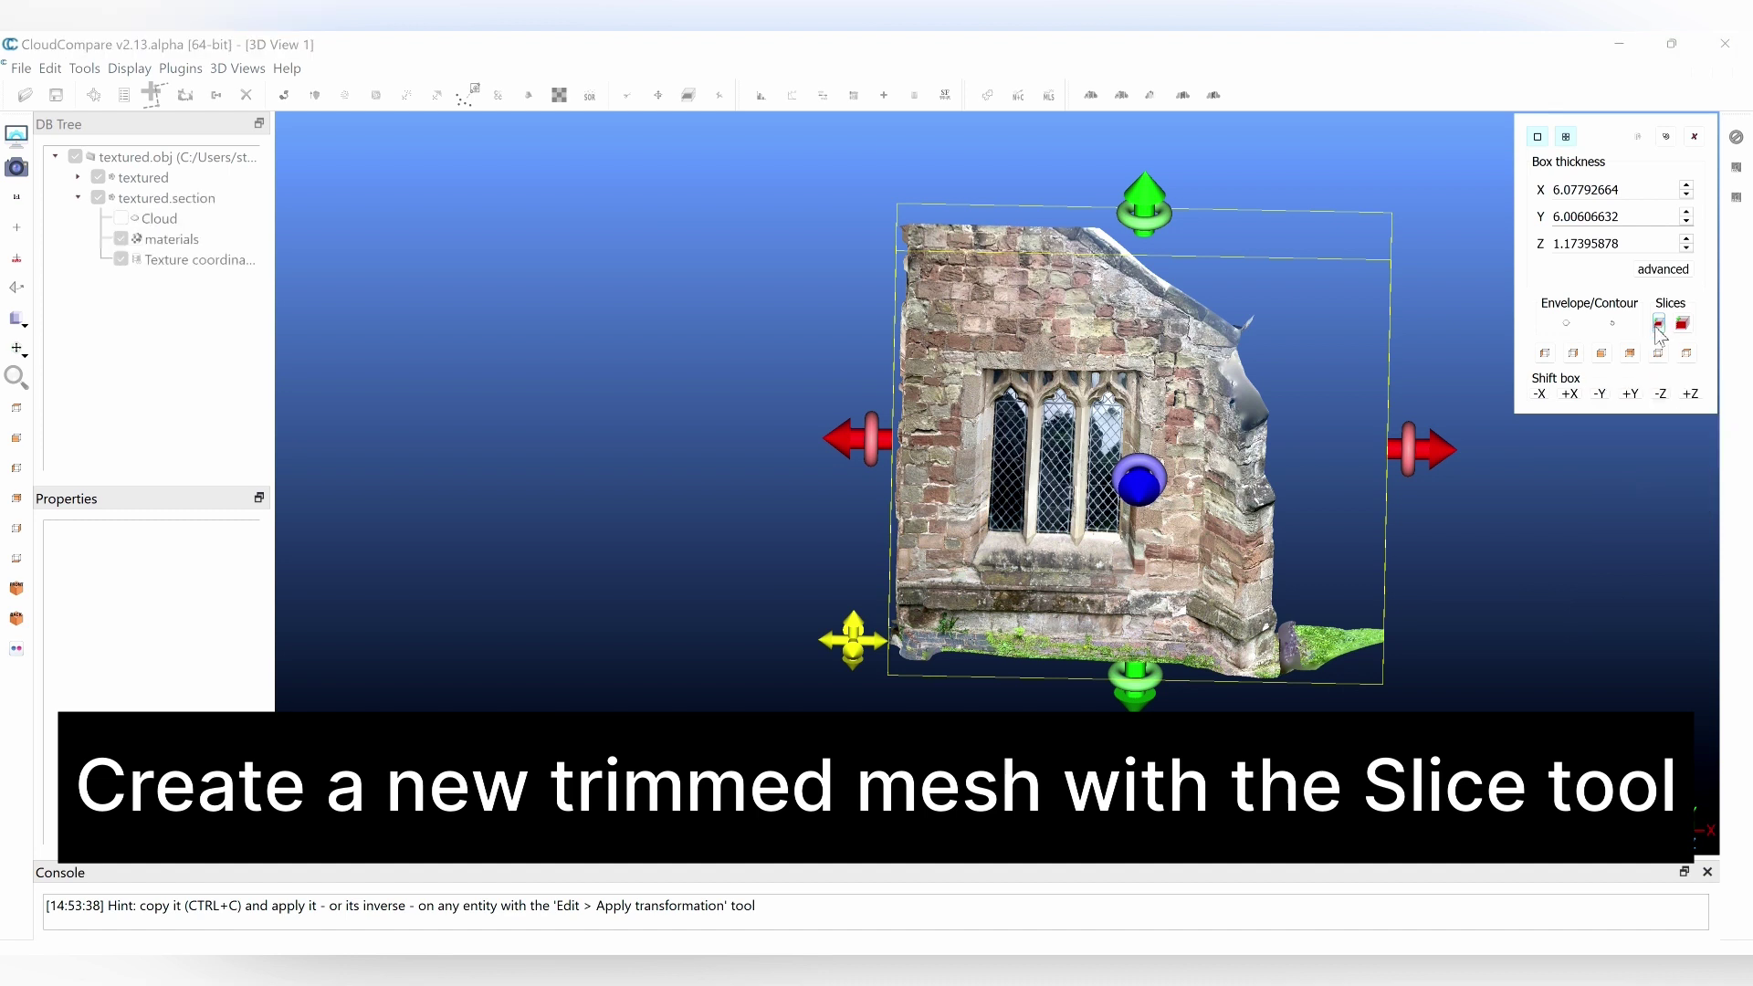
Step: Close the clip box tool and untick the original 'textured' model to hide it
left_click(1694, 136)
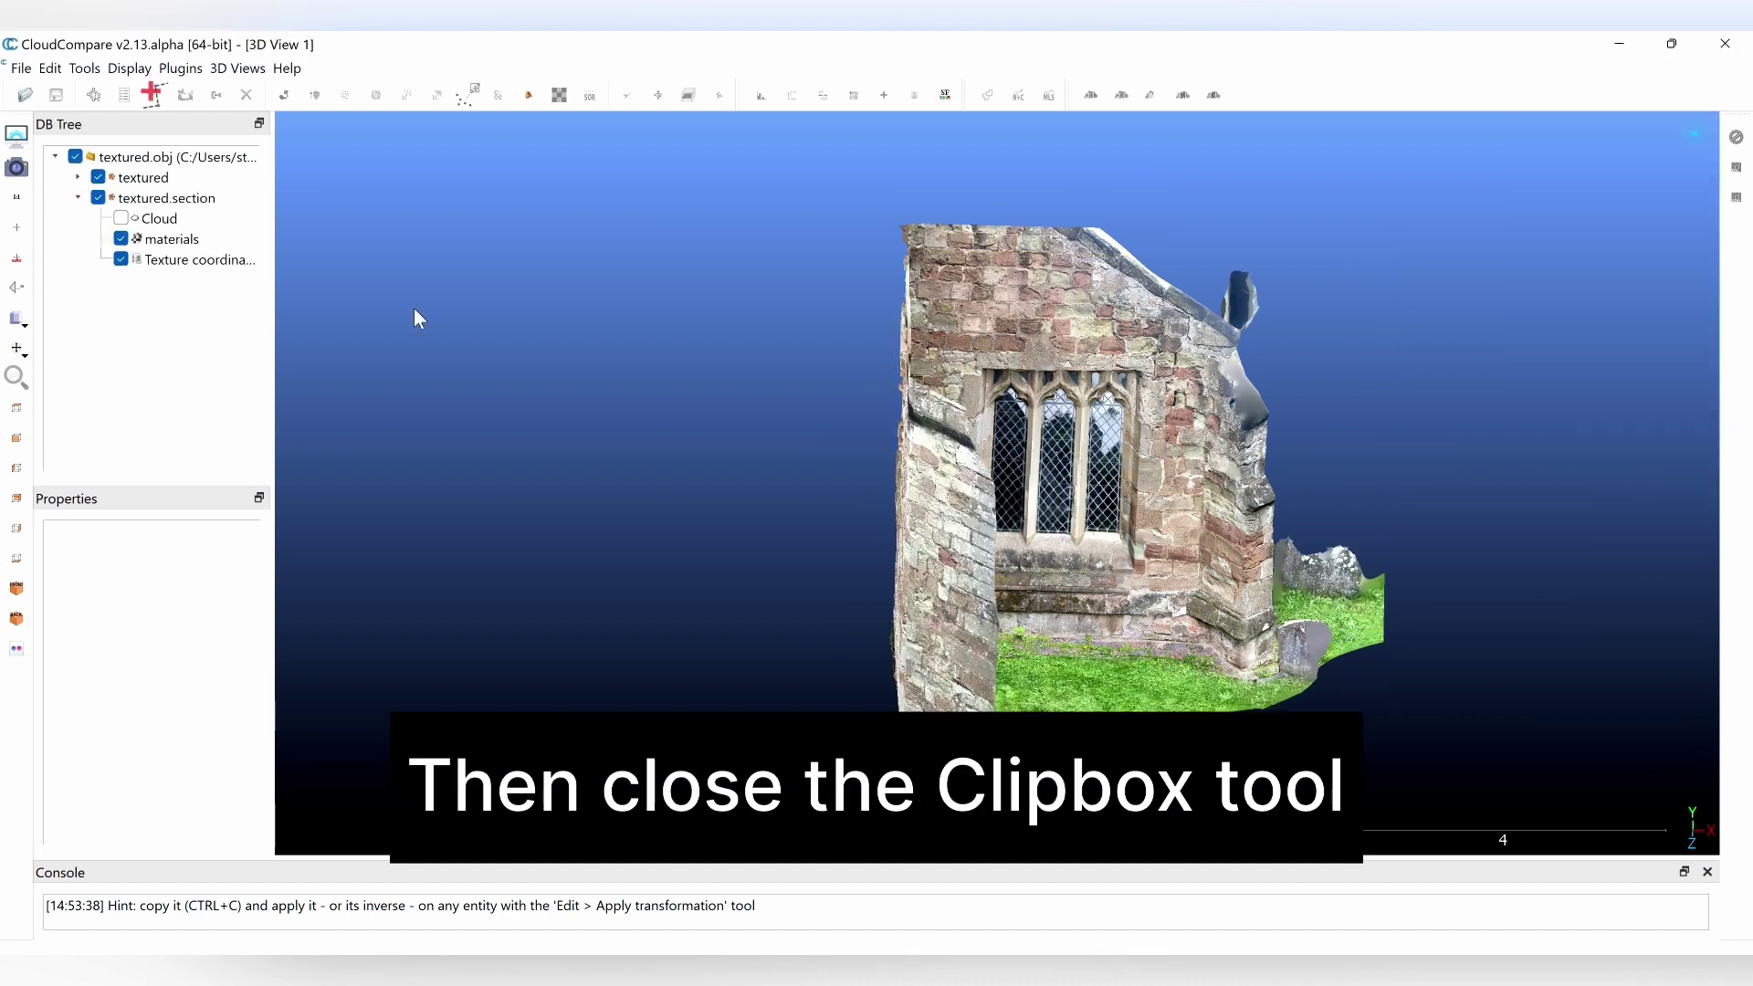
left_click(99, 177)
left_click_drag(1087, 402, 767, 589)
scroll(918, 496, "up", 5)
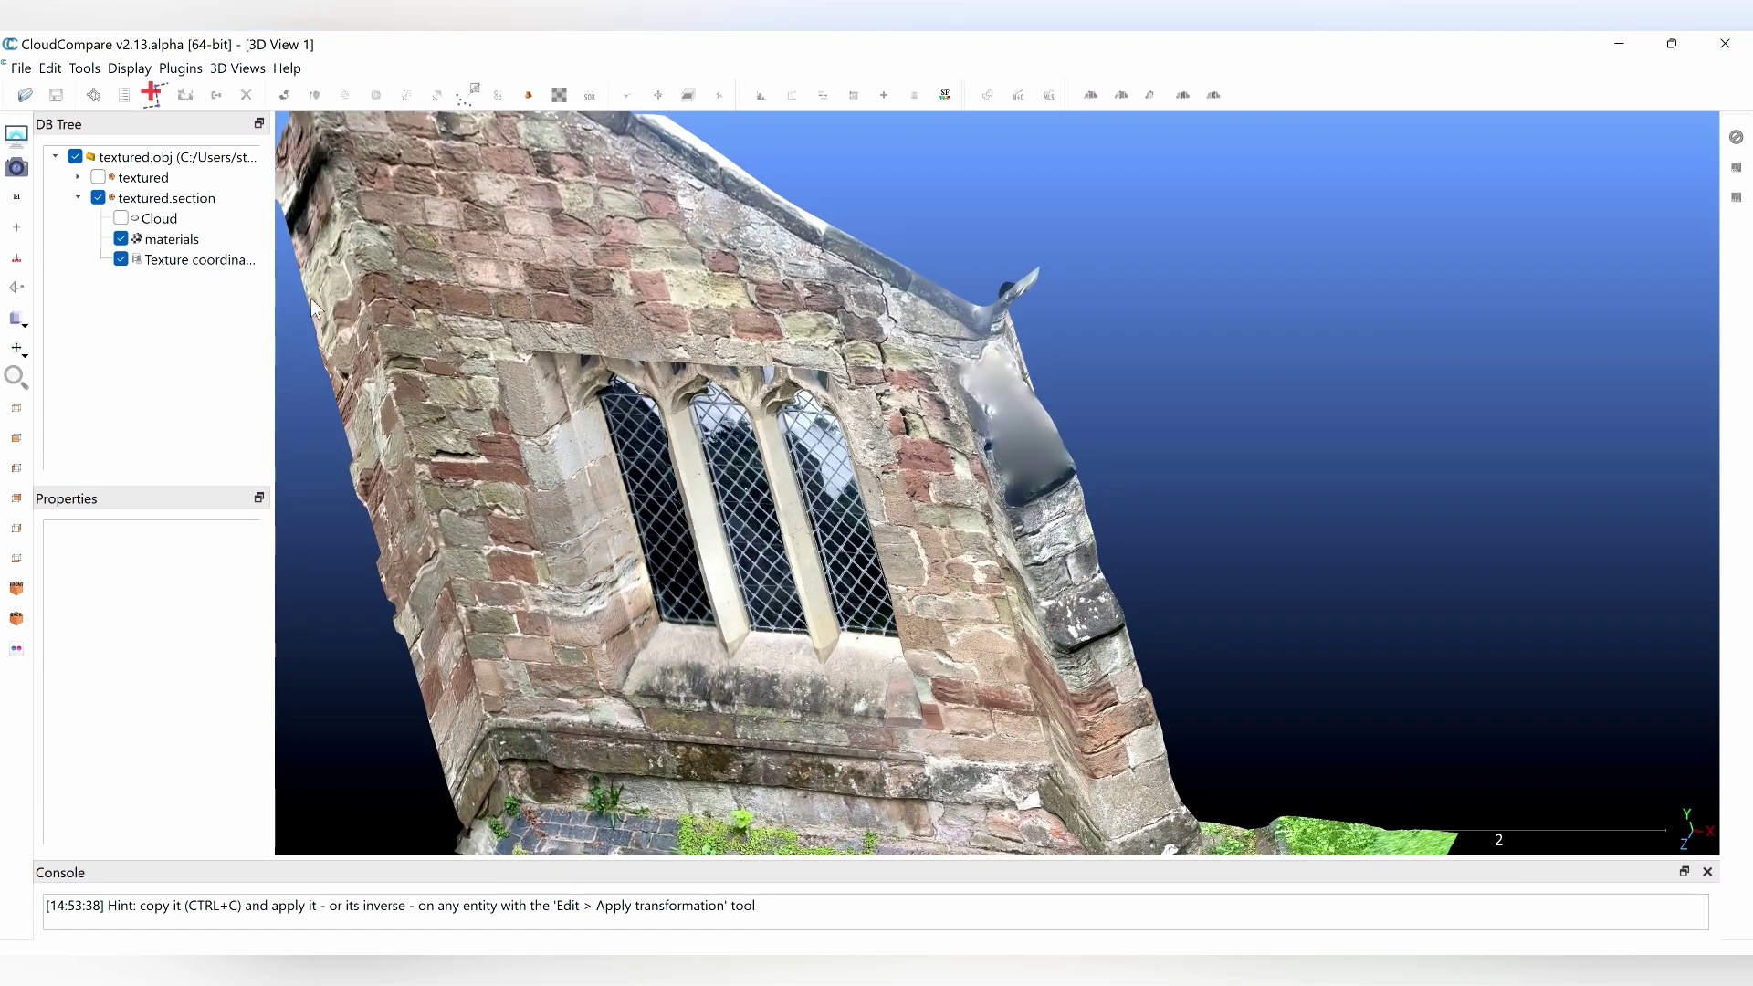
scroll(591, 325, "down", 3)
left_click_drag(657, 374, 474, 429)
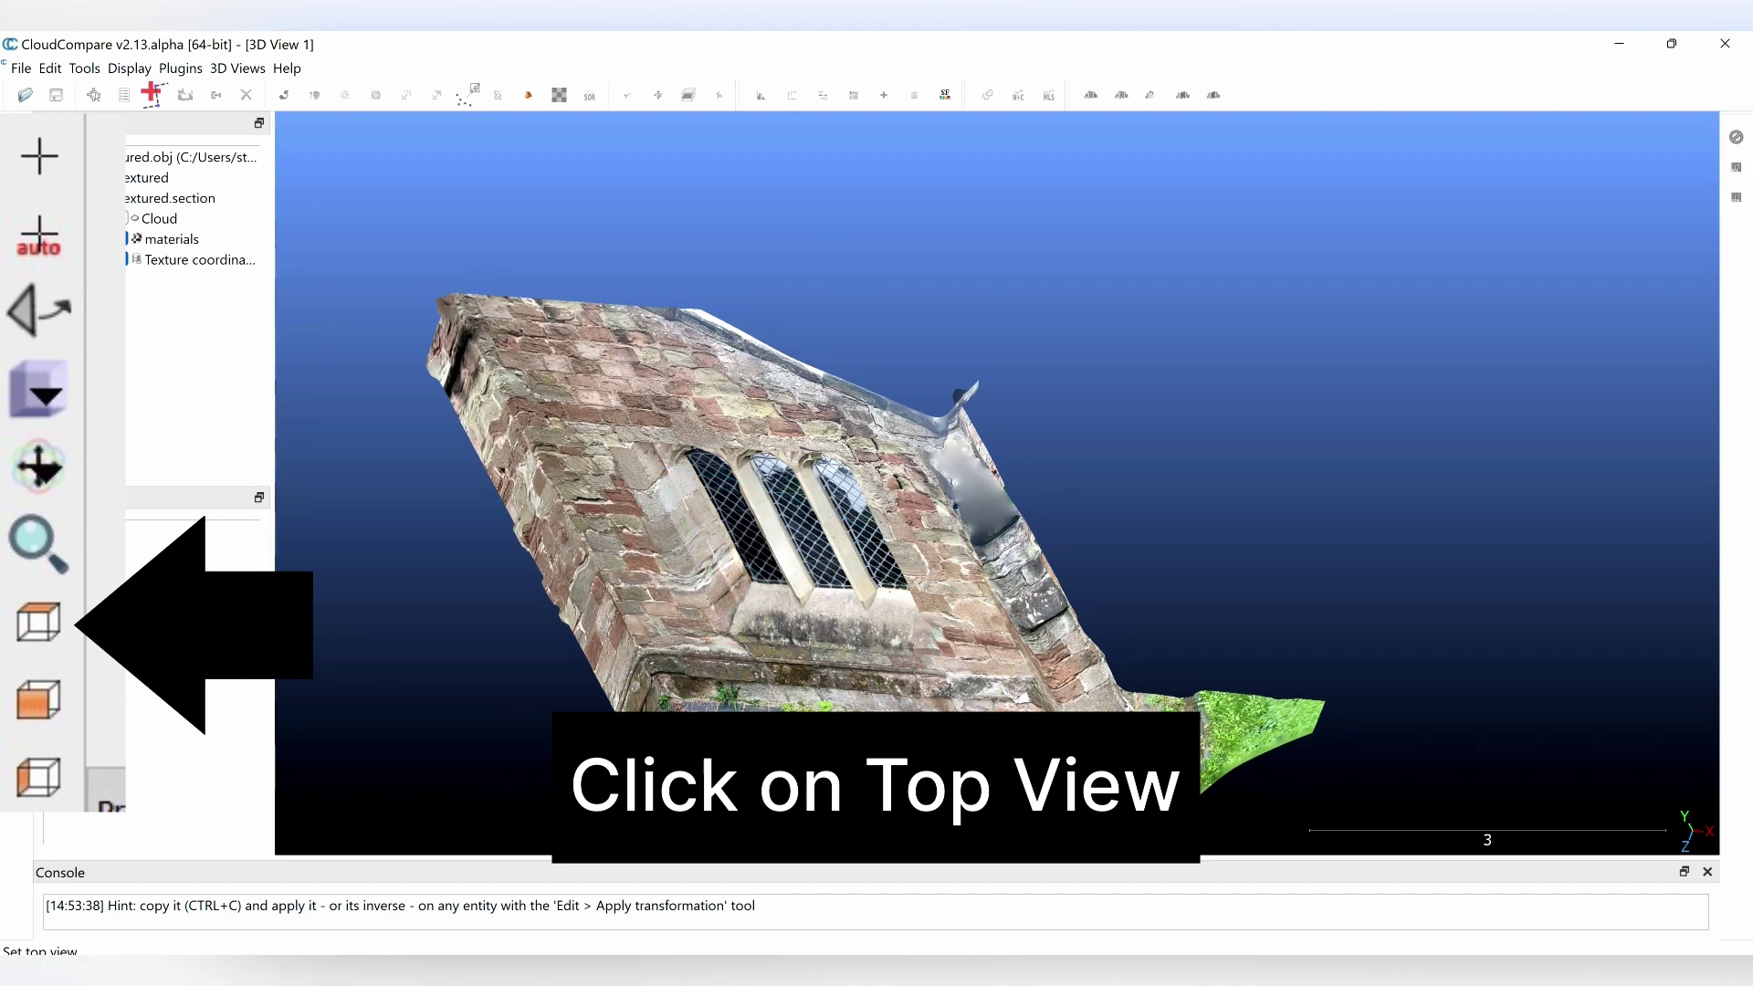
Step: Show textured.section face-on in top view, selected, and framed to fill the screen
left_click(16, 407)
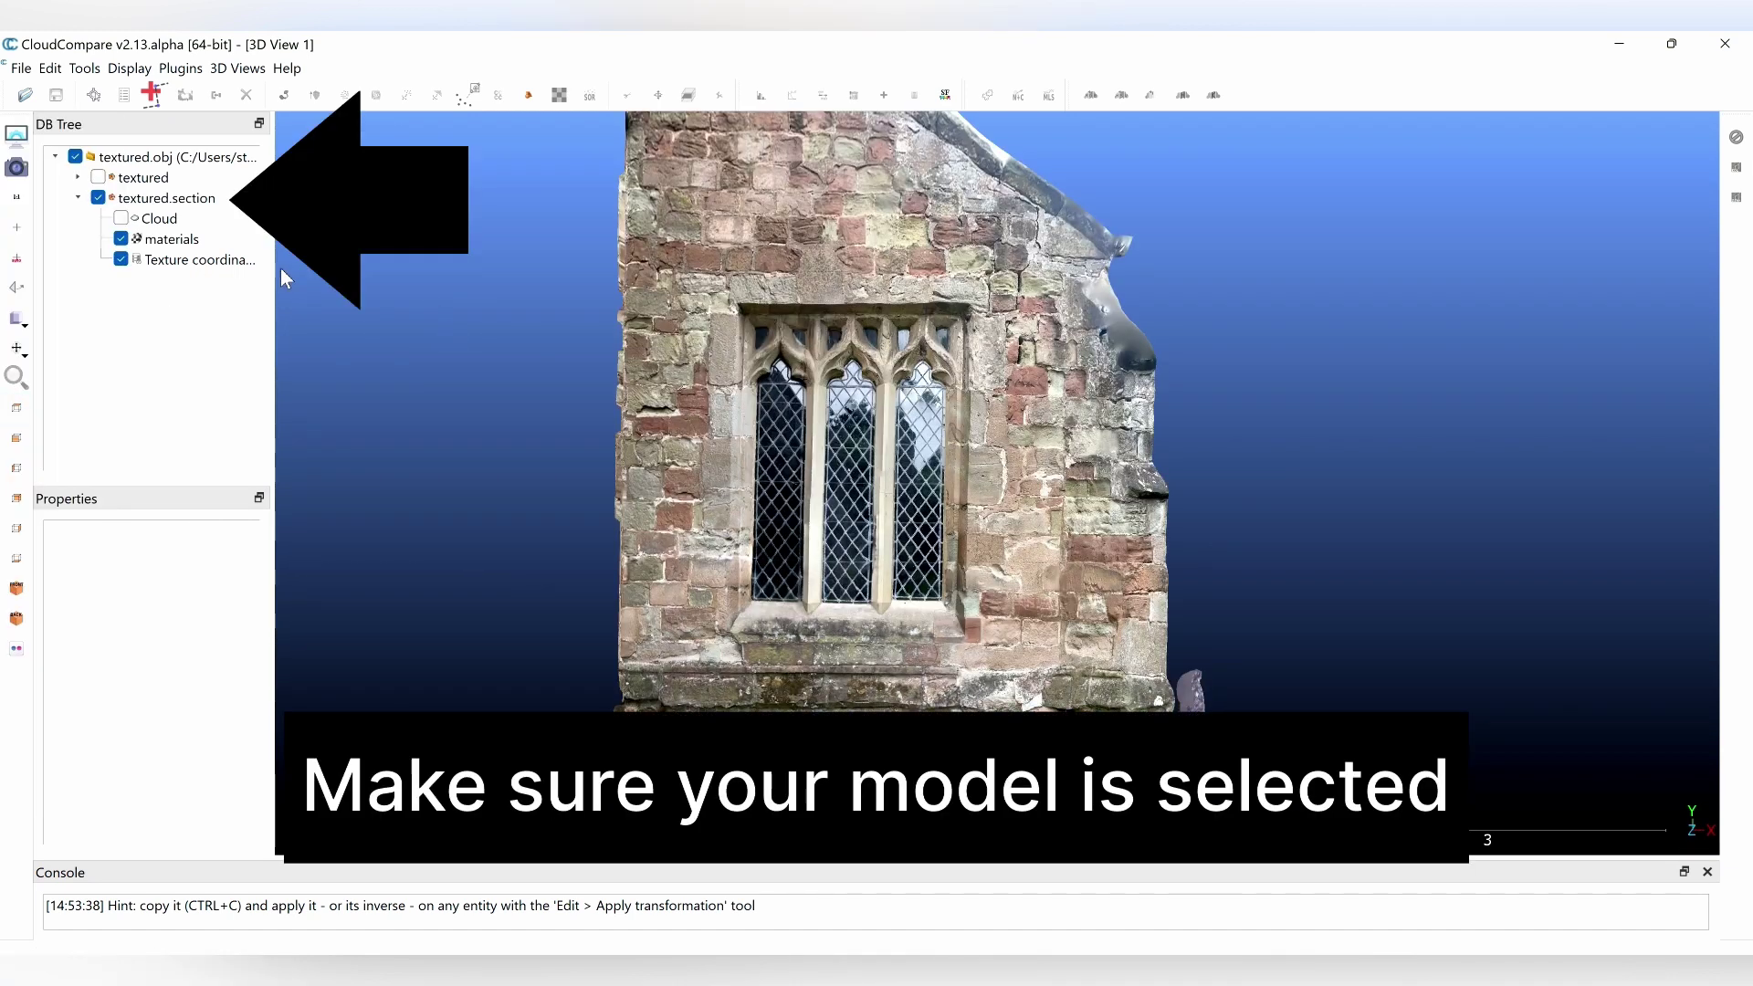
left_click(146, 199)
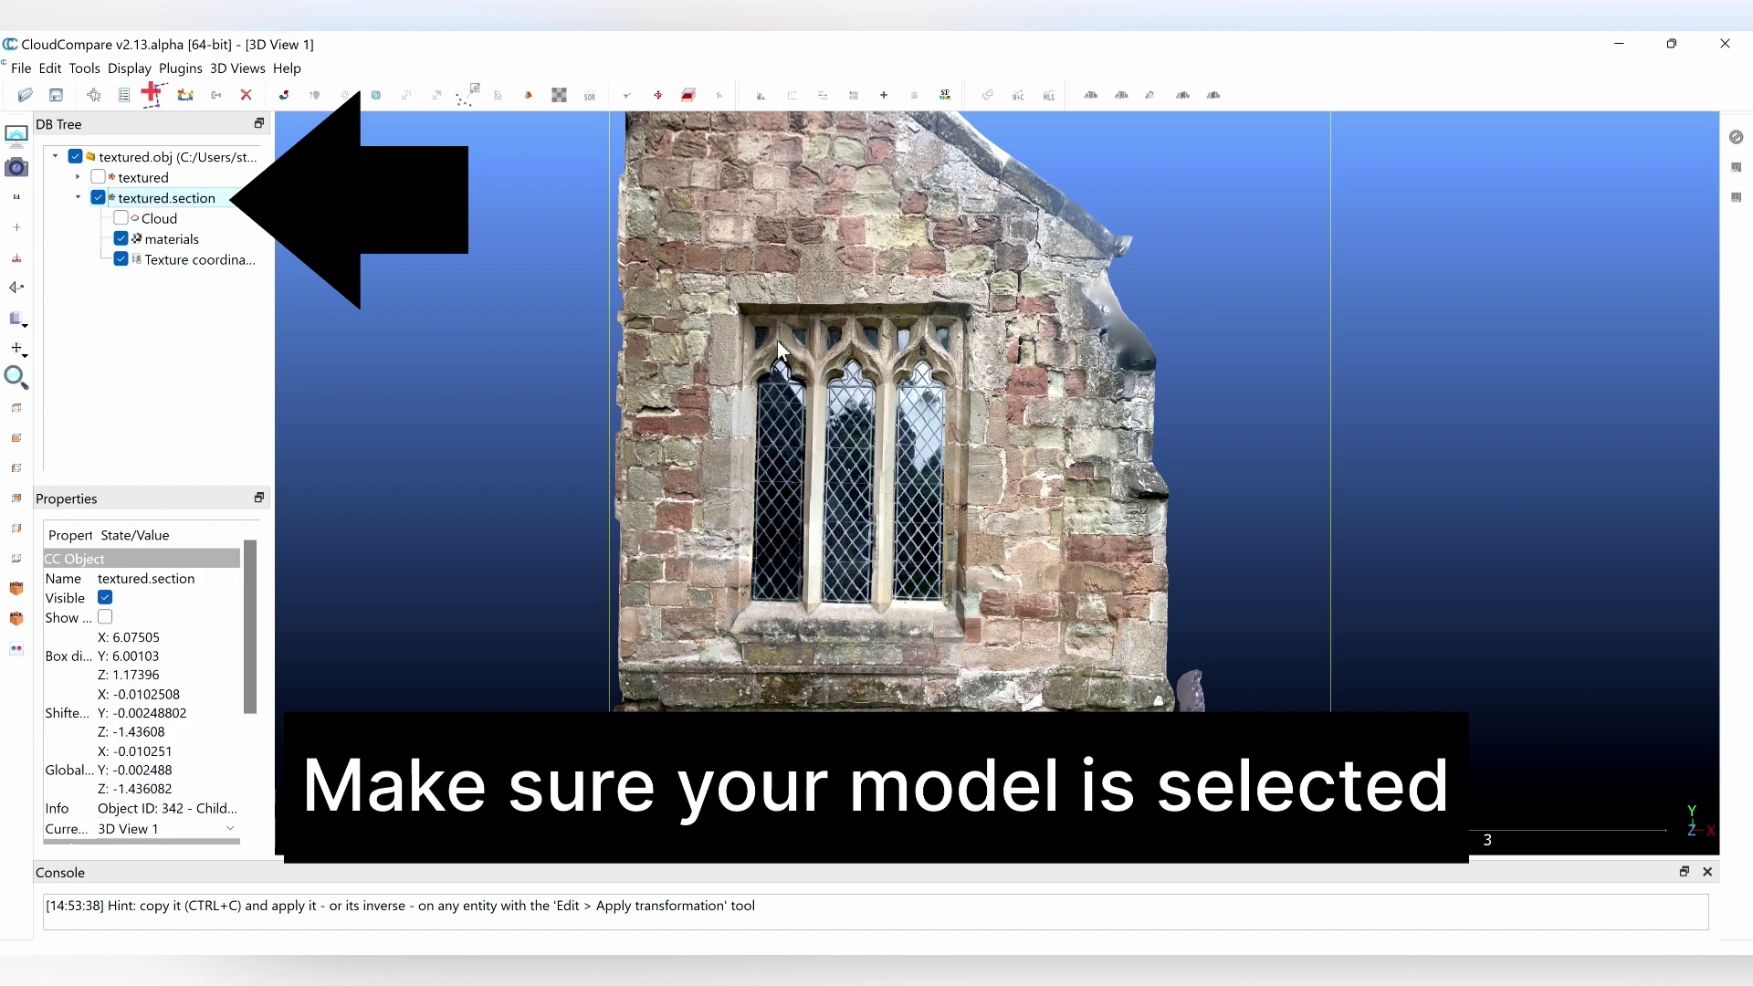
right_click_drag(850, 359, 847, 412)
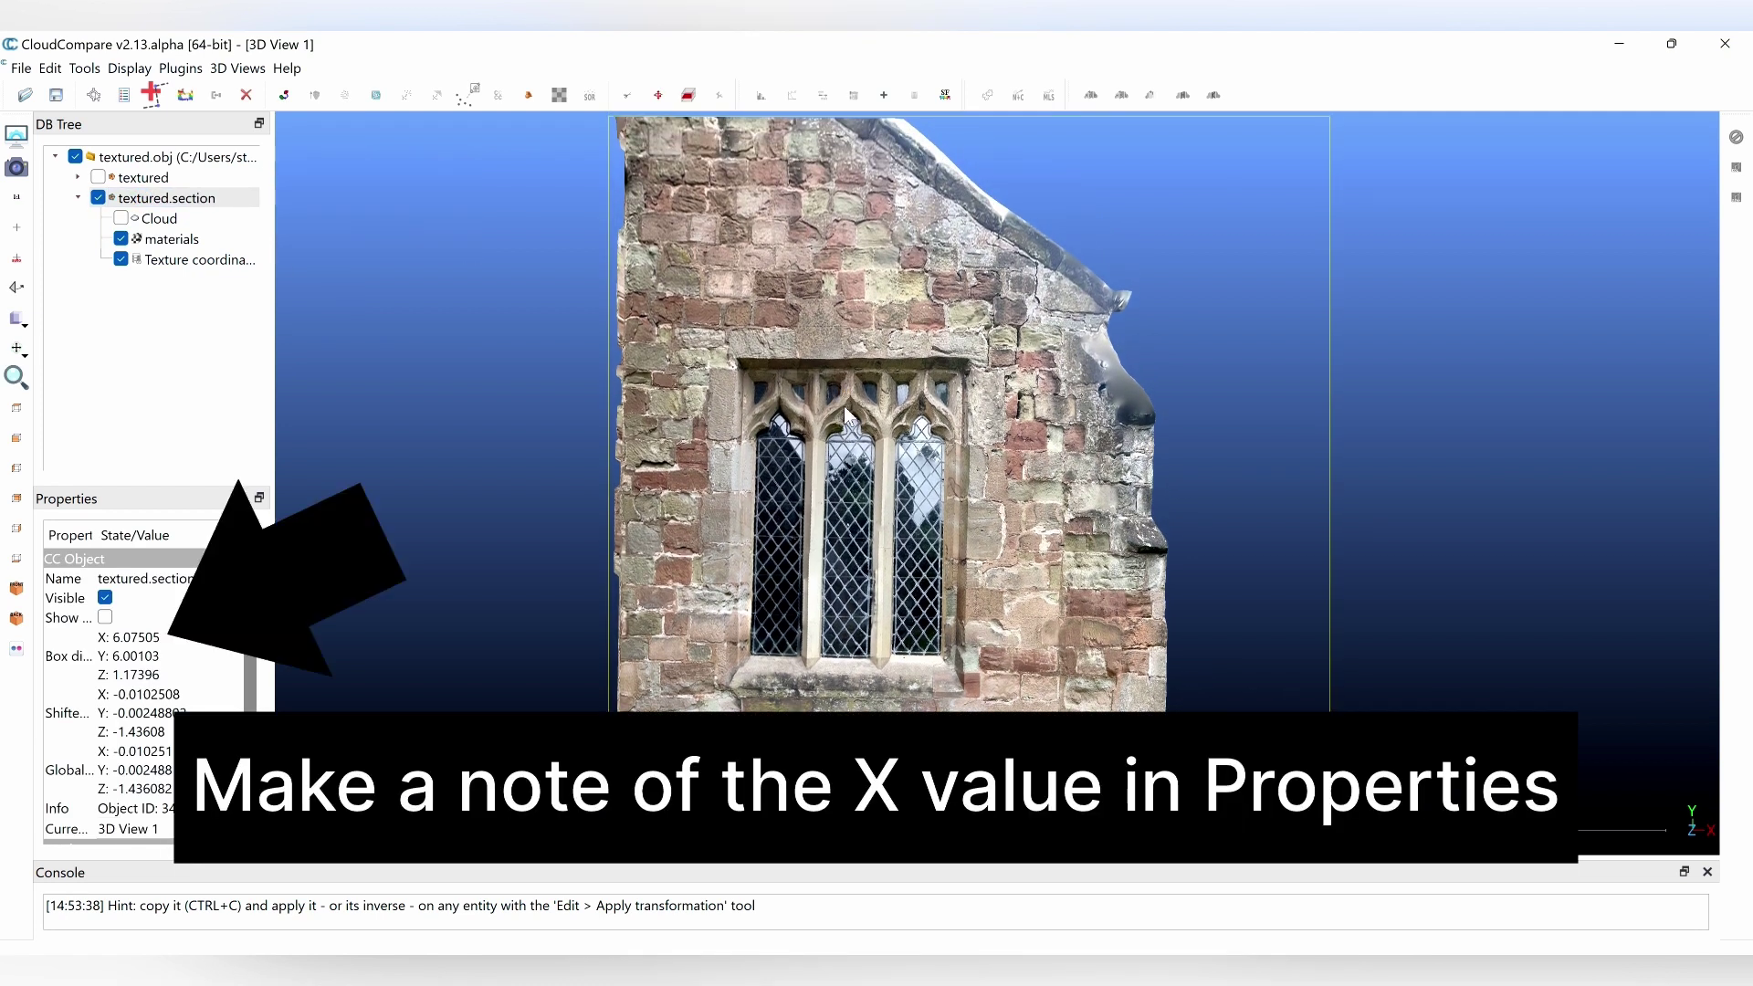
scroll(843, 405, "down", 3)
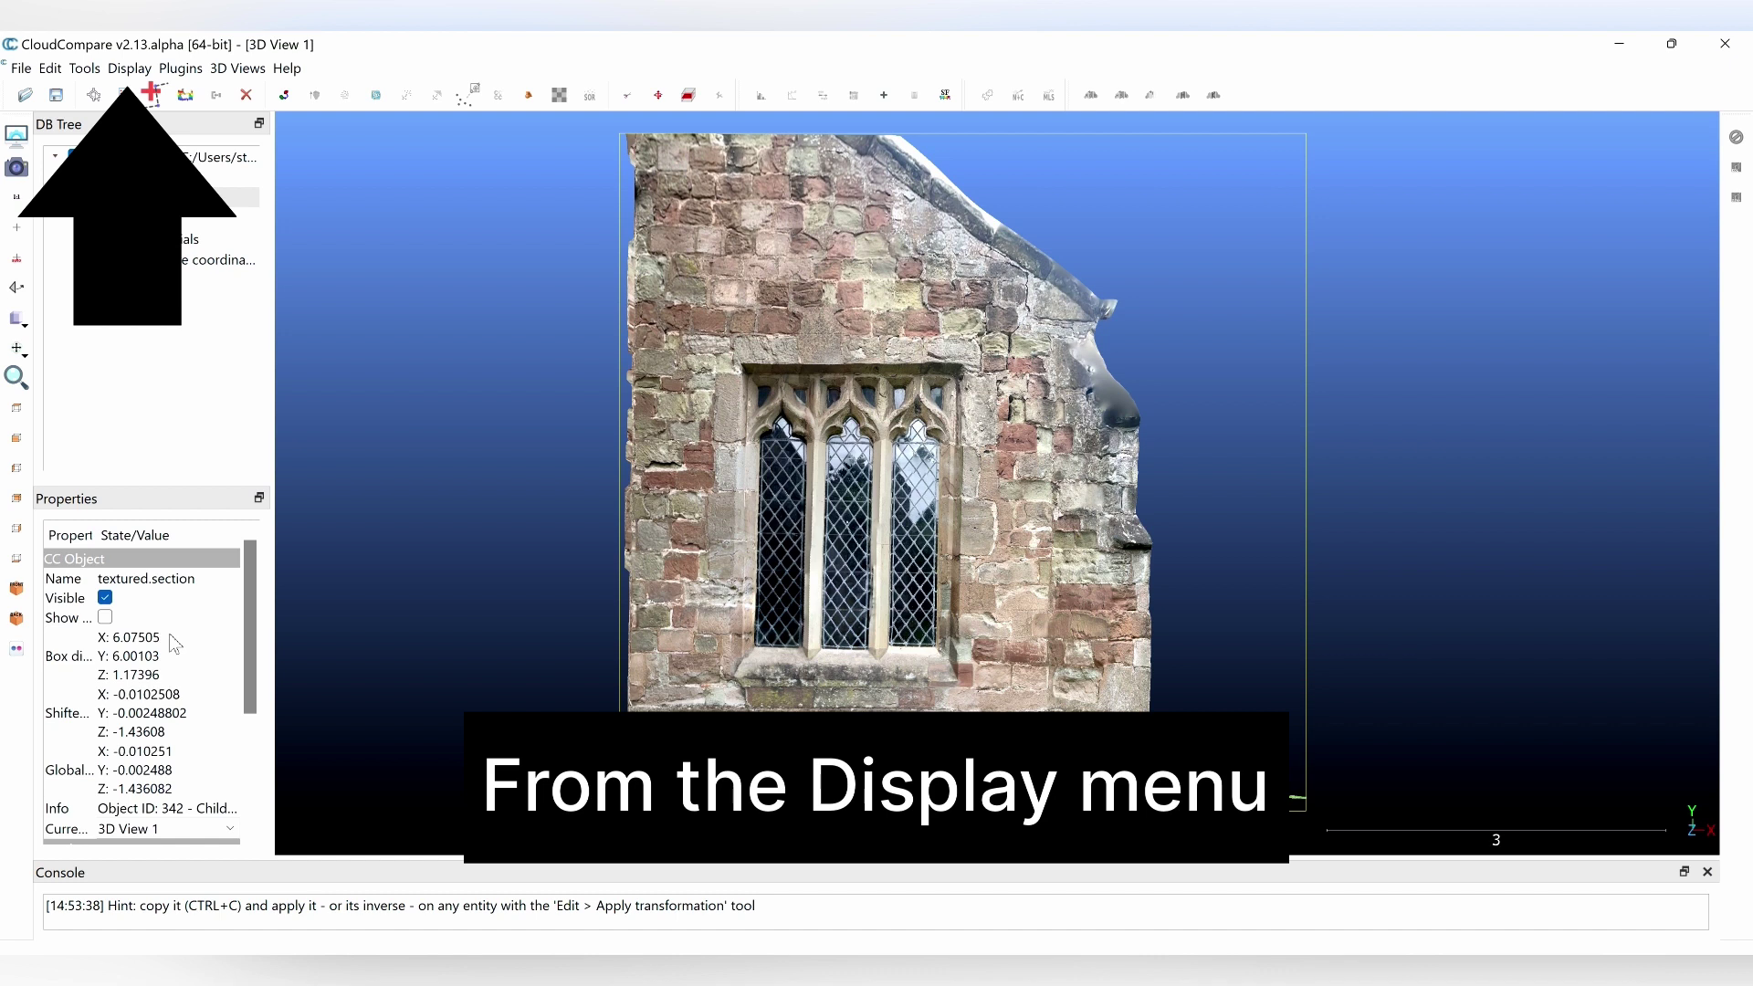
Step: Render the face-on wall view to Elev8.tiff using Display > Render to File
left_click(129, 67)
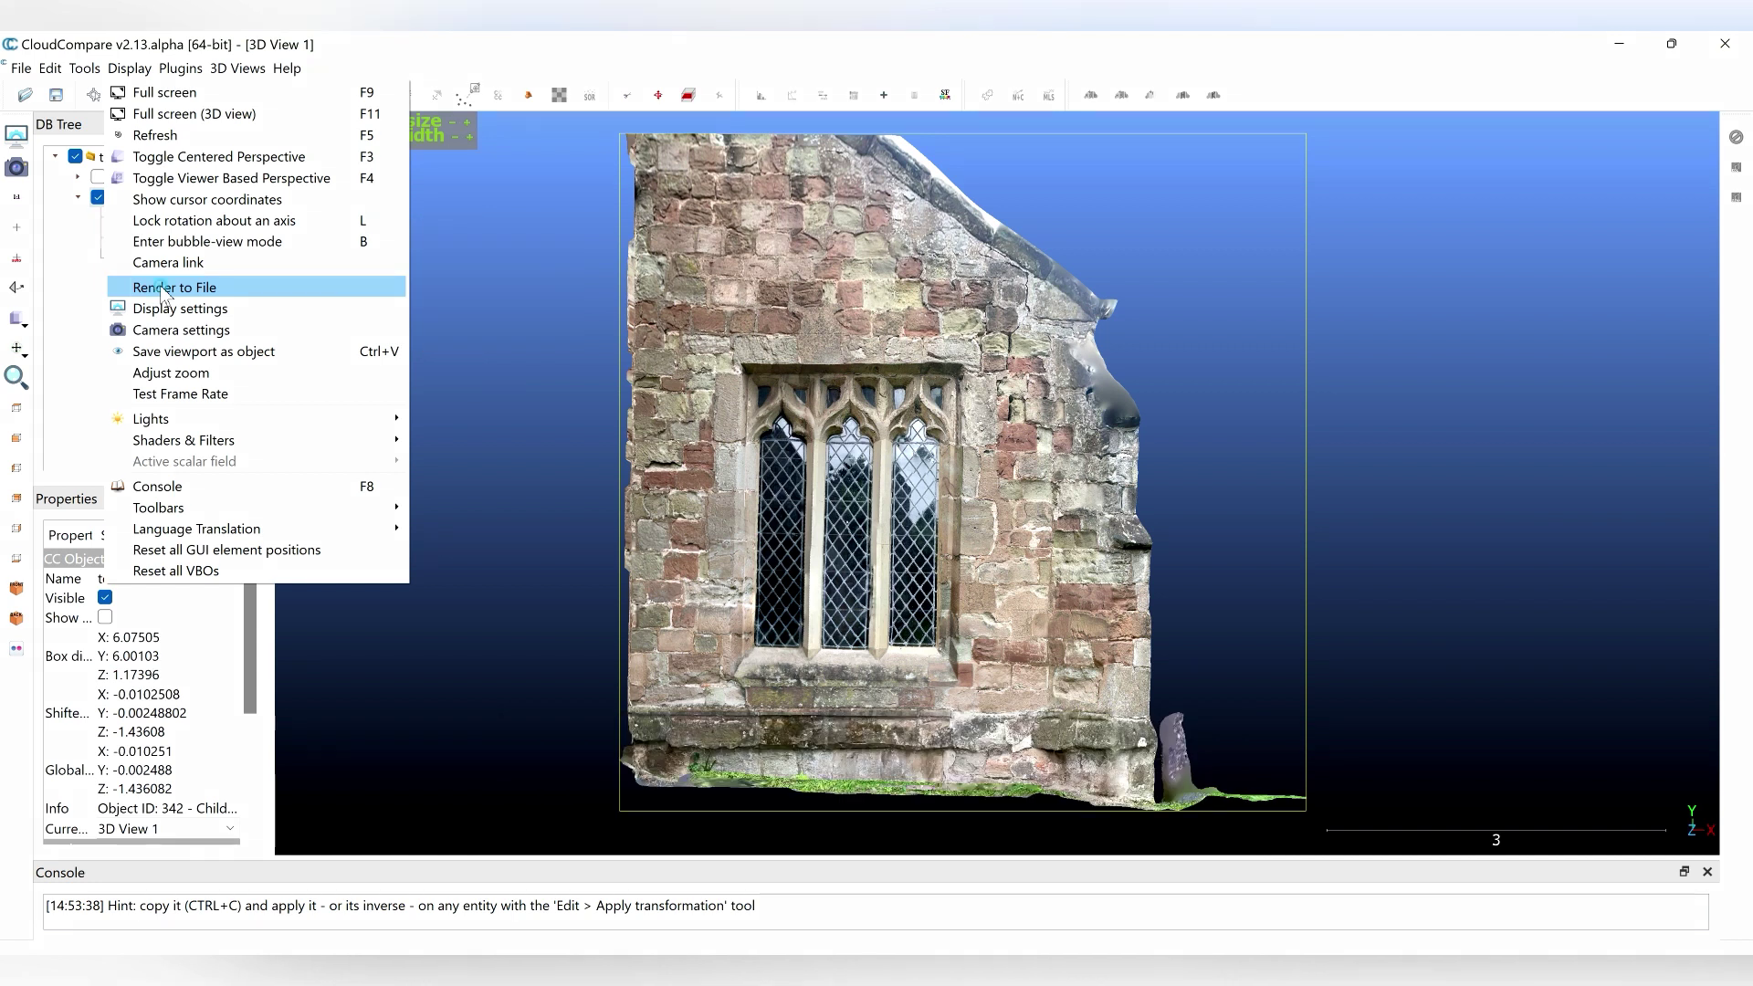
left_click(164, 289)
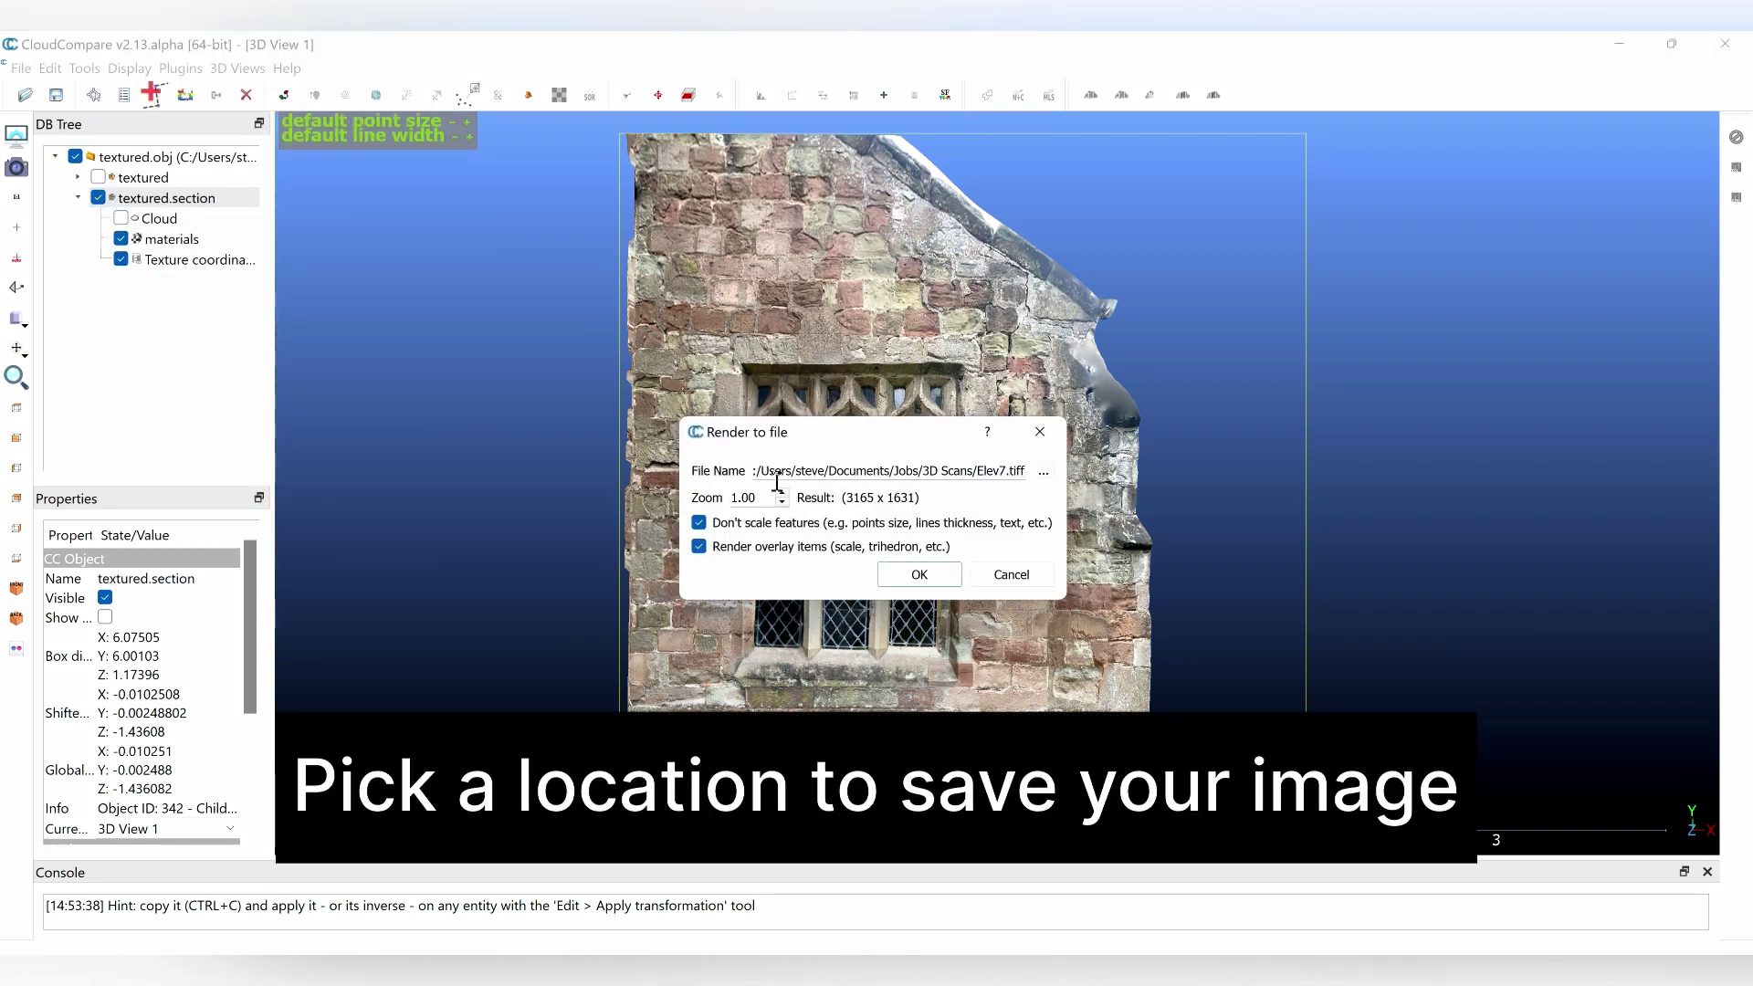
left_click(1043, 471)
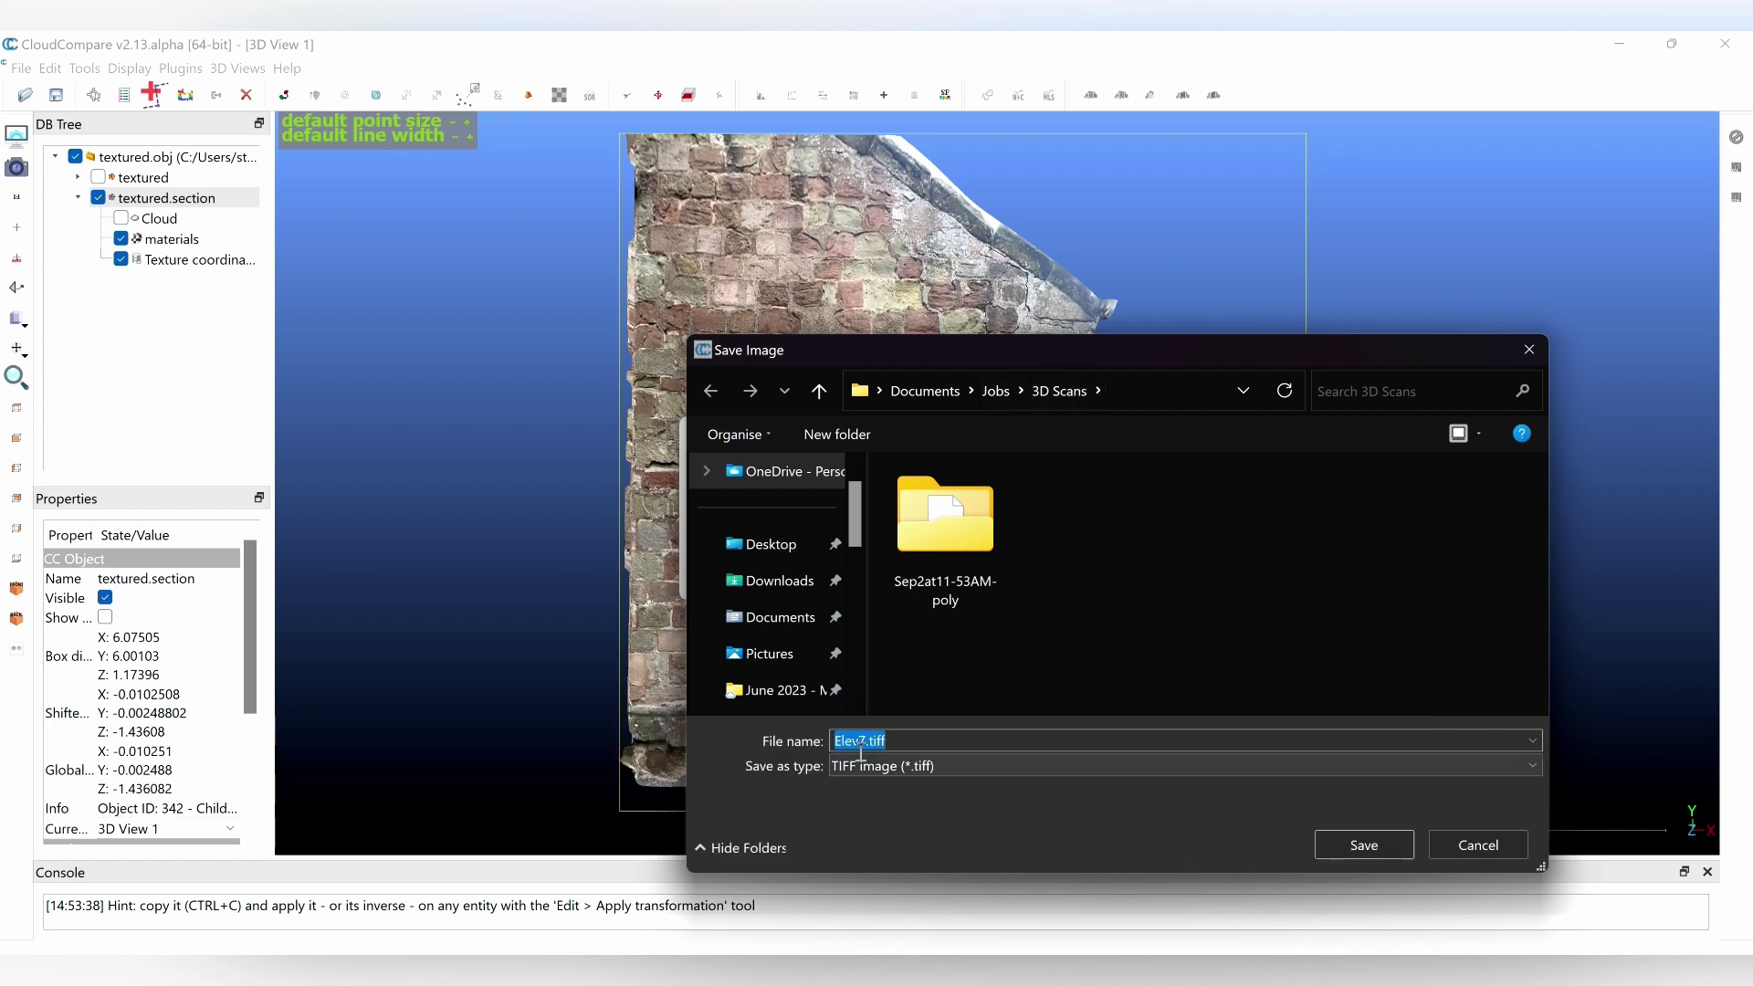
type("Elev8.tiff")
key("Return")
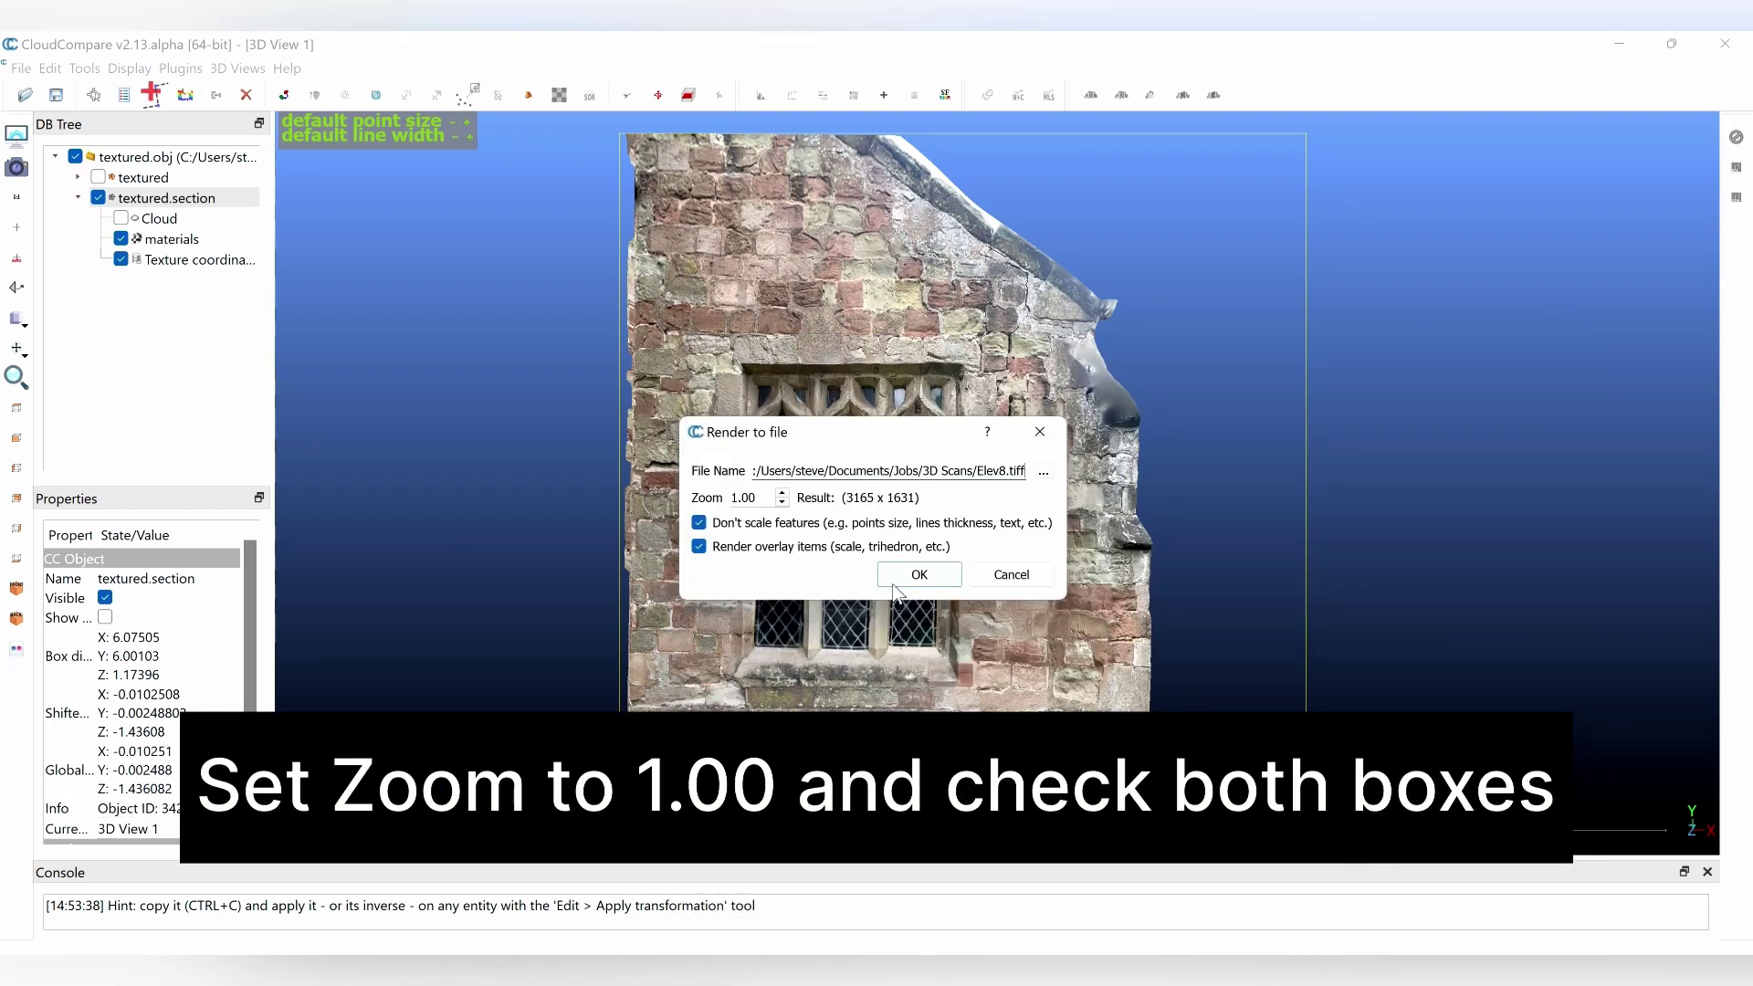
left_click(917, 576)
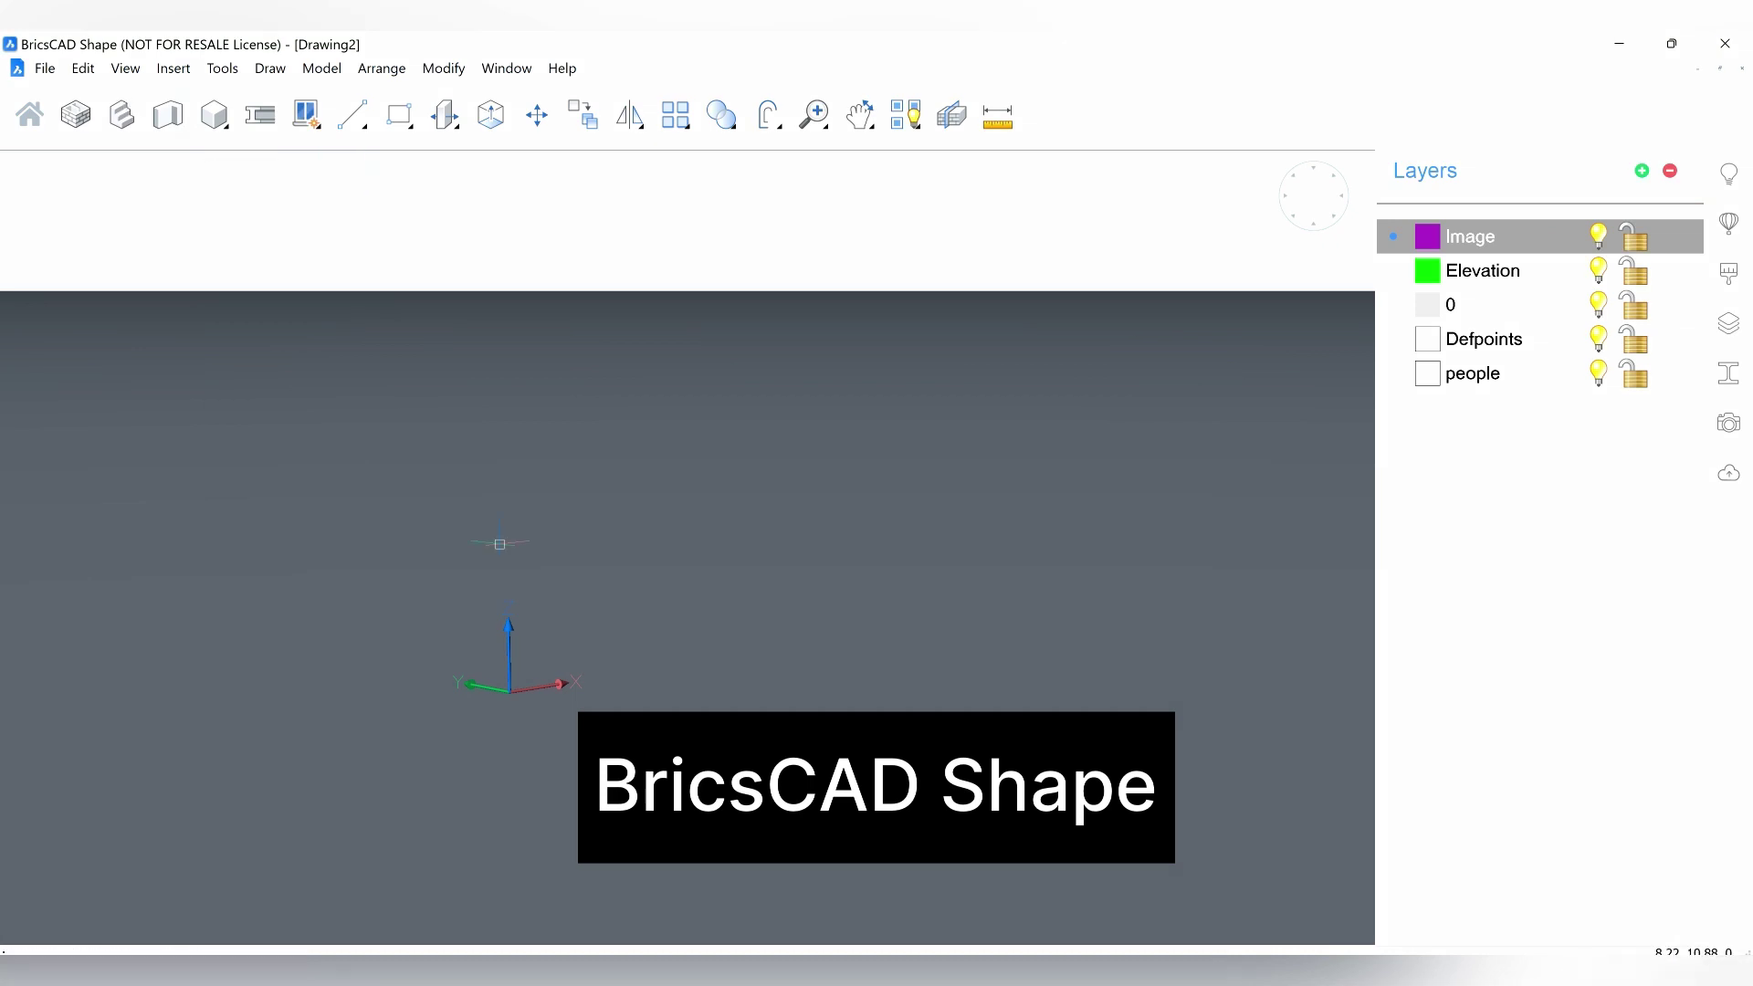
Step: Attach Elev8.tiff as a raster image at insertion point 0,0,0 with scale 1
left_click(173, 70)
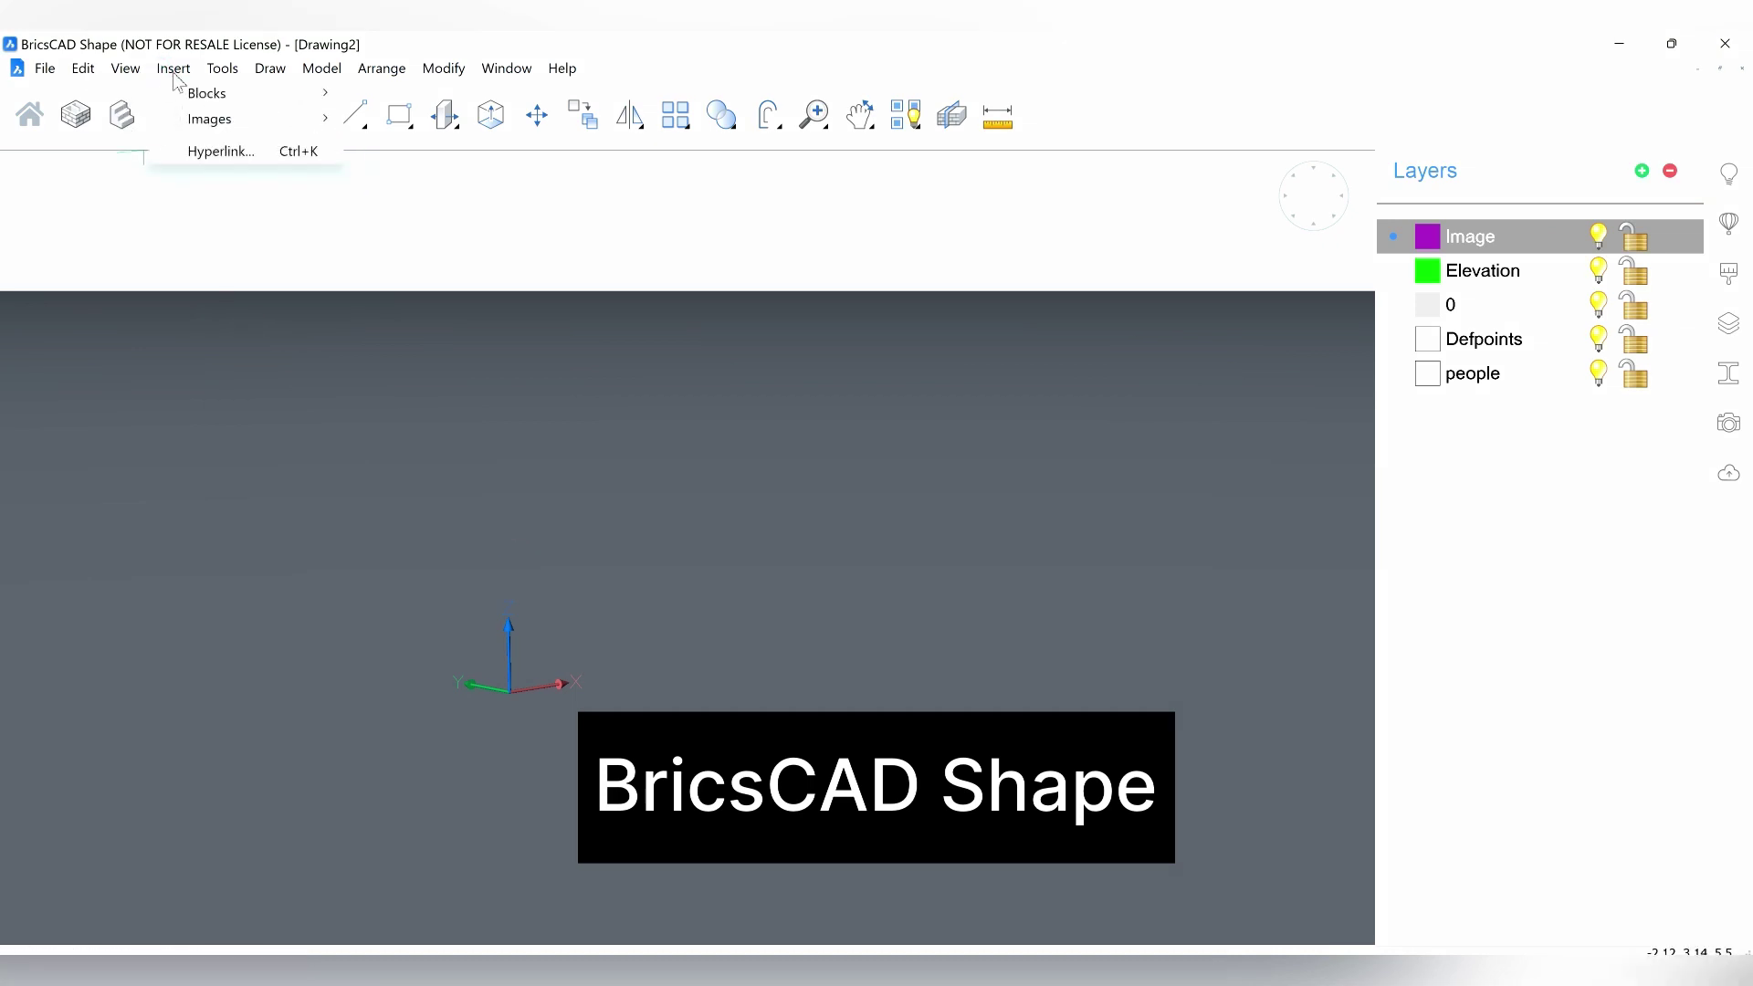
mouse_move(228, 119)
left_click(412, 117)
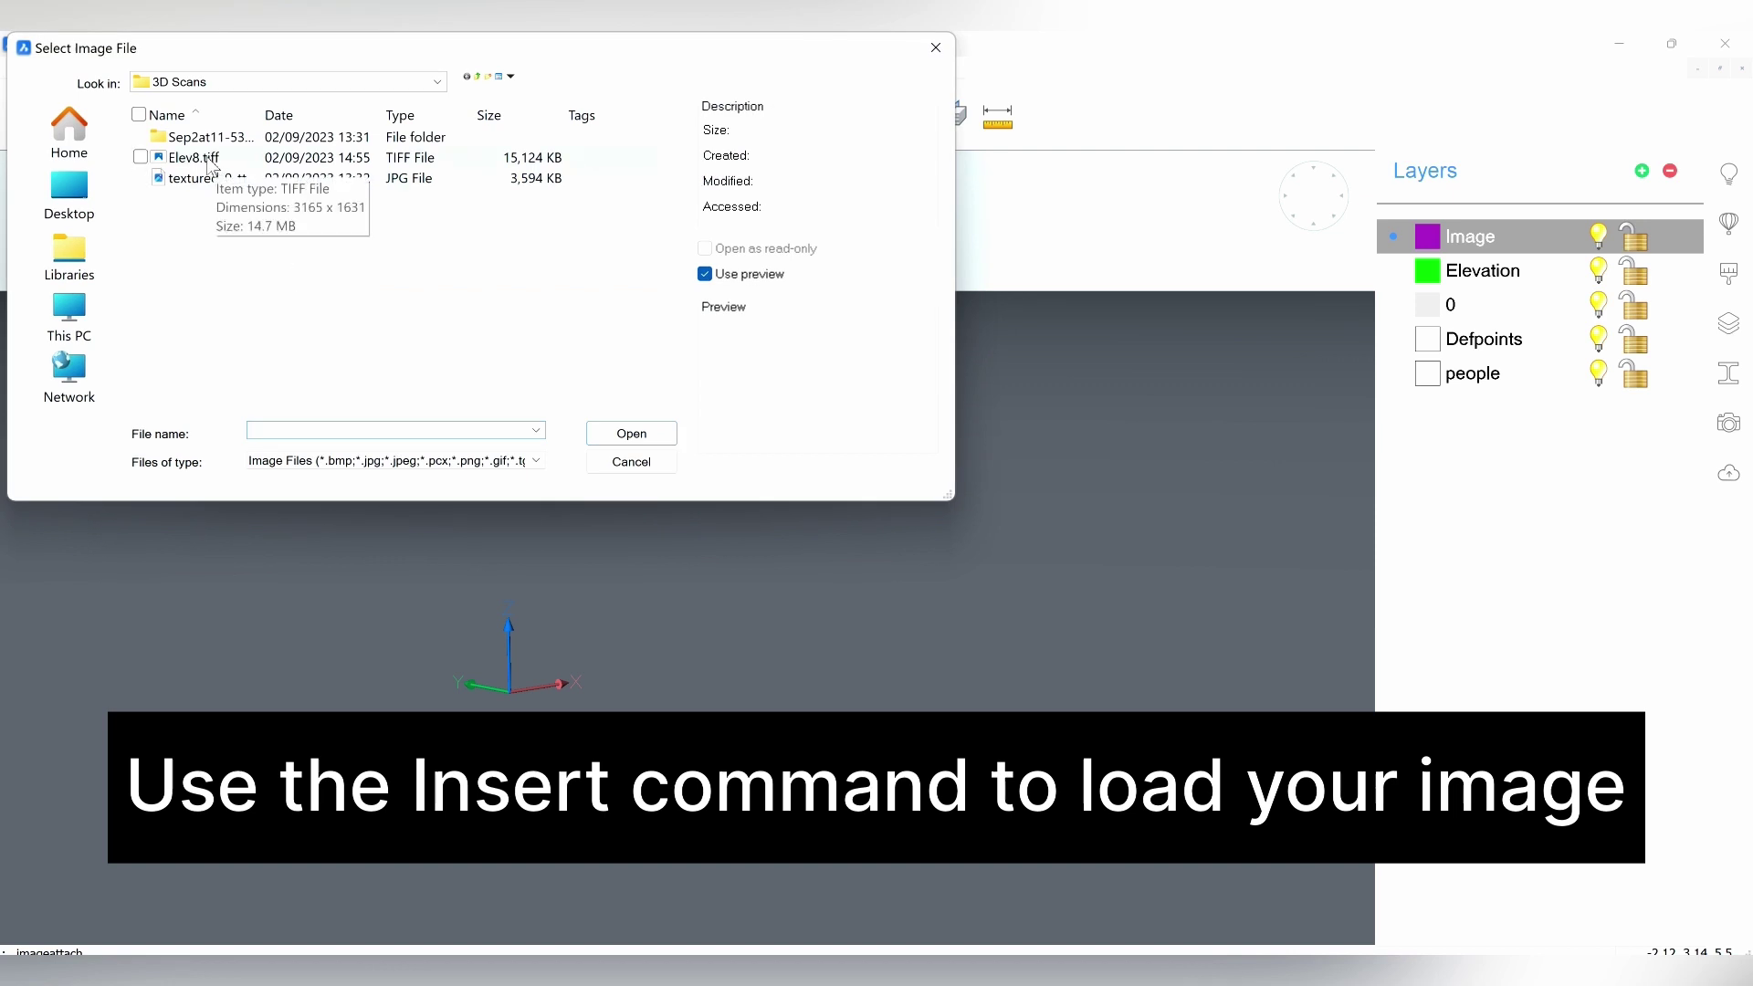
left_click(208, 160)
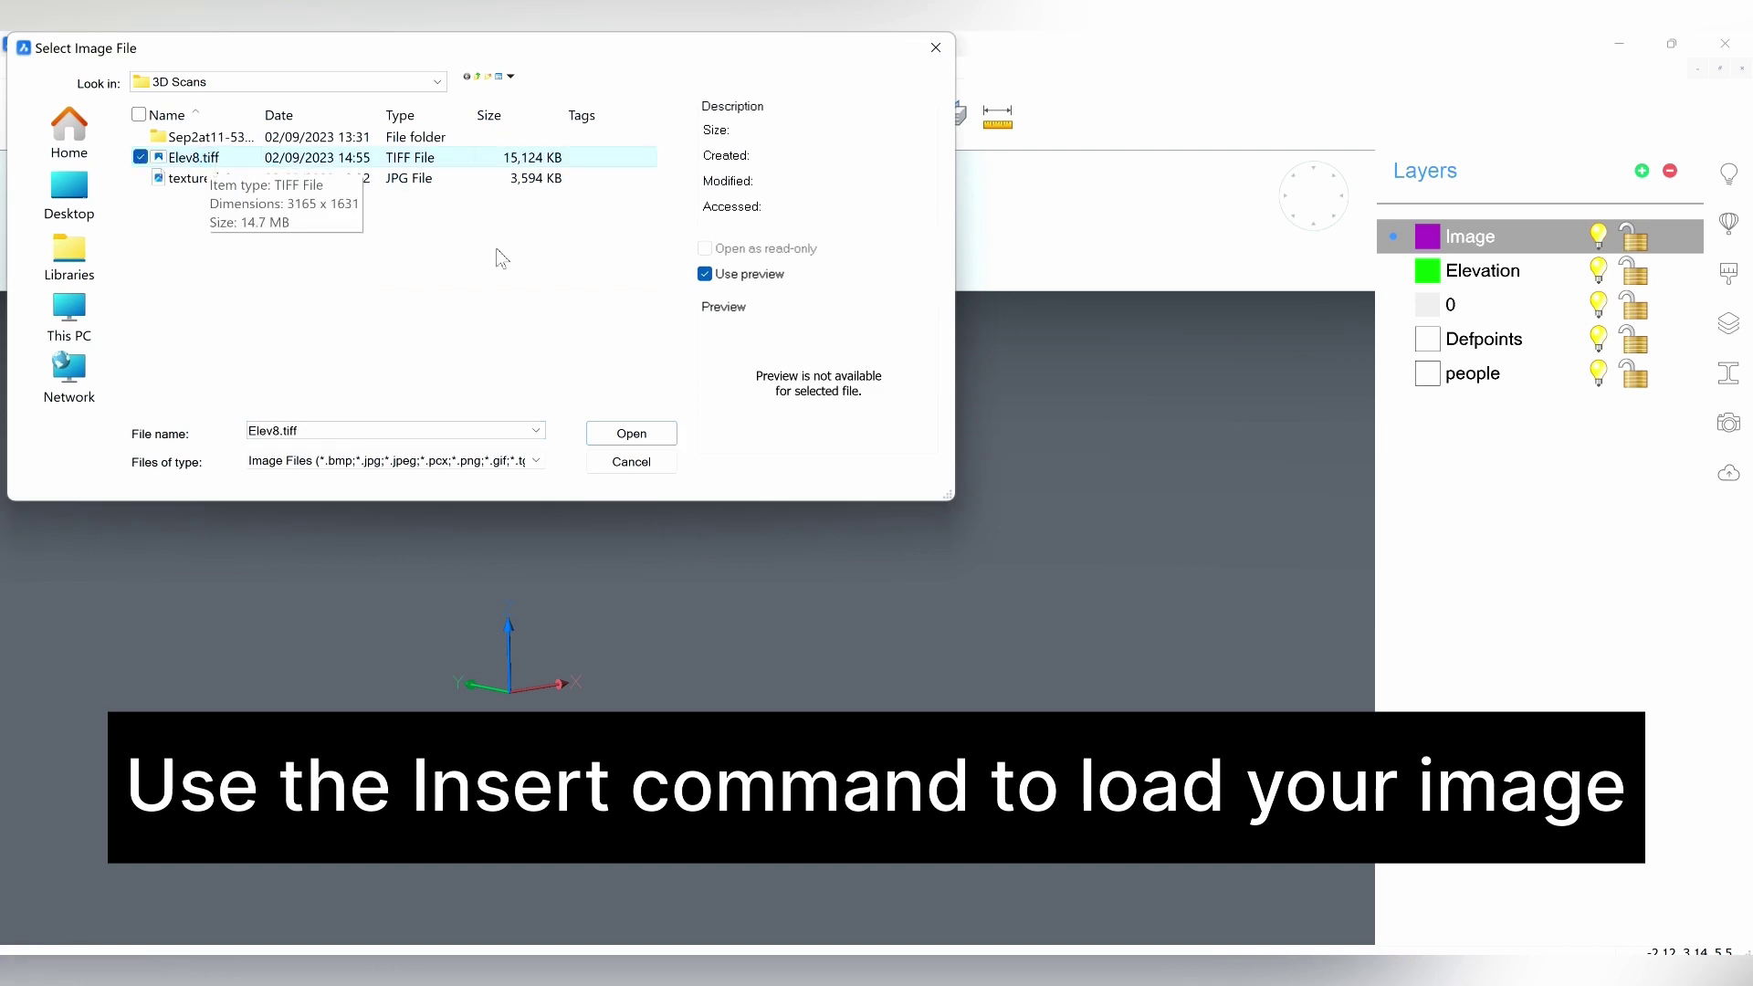
left_click(624, 432)
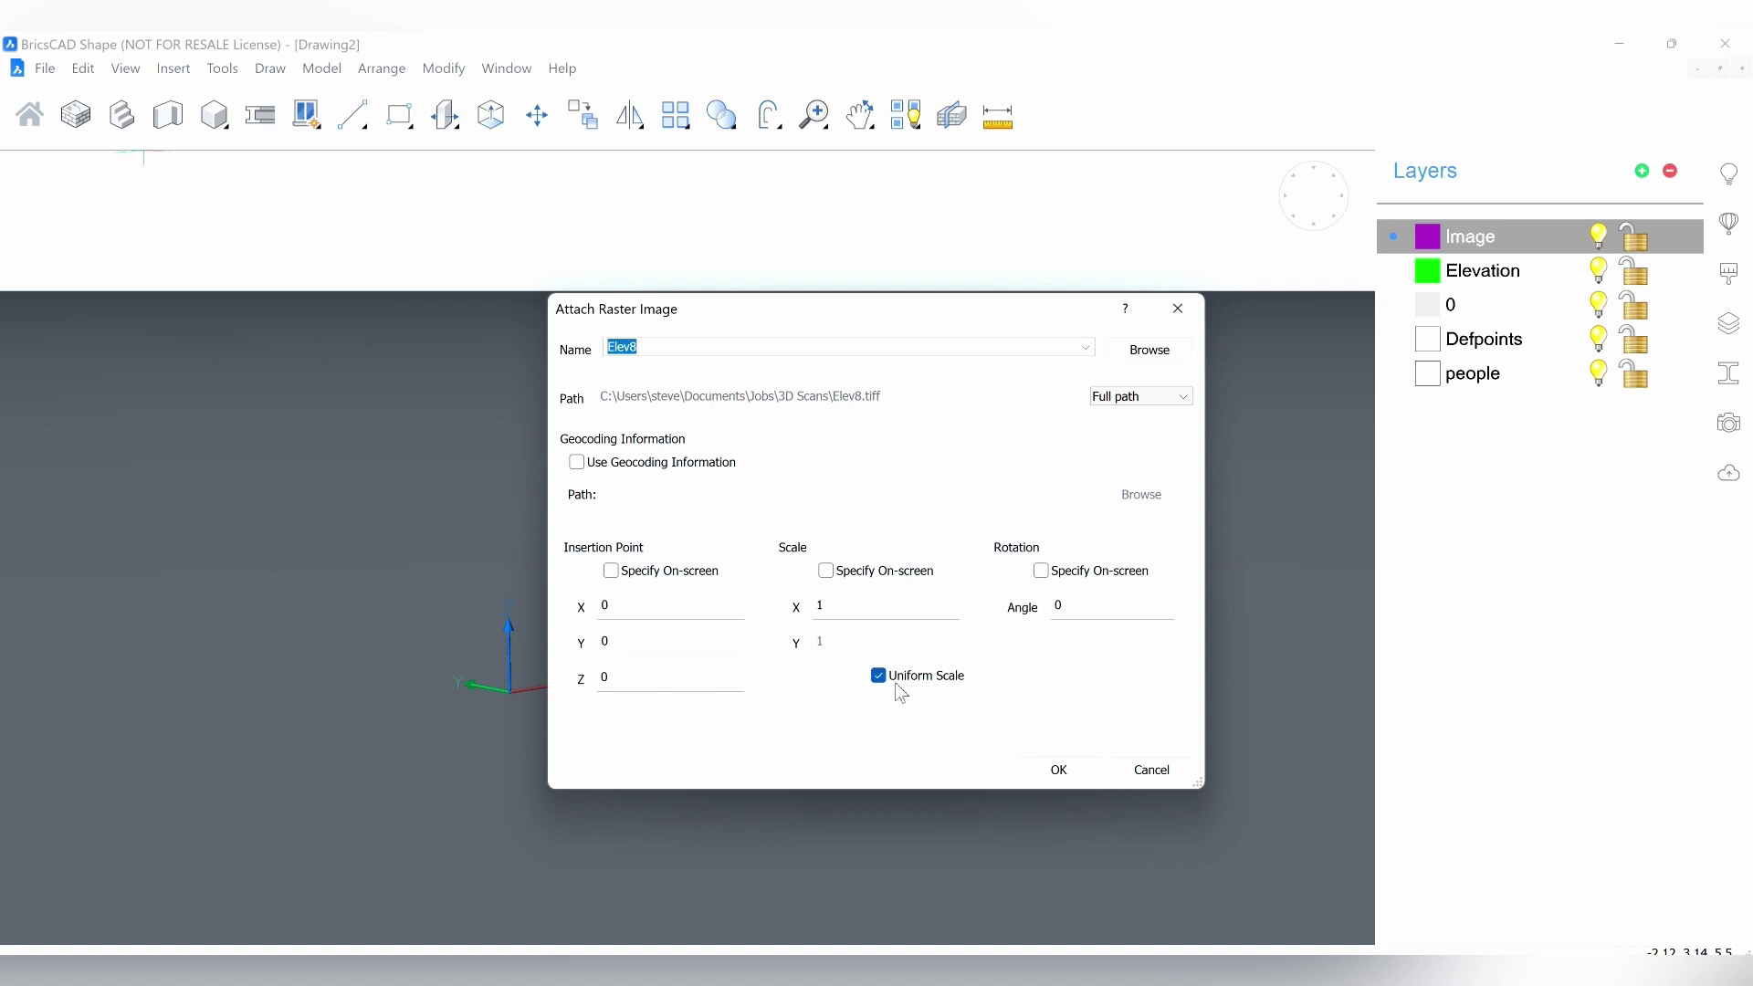
left_click(1059, 770)
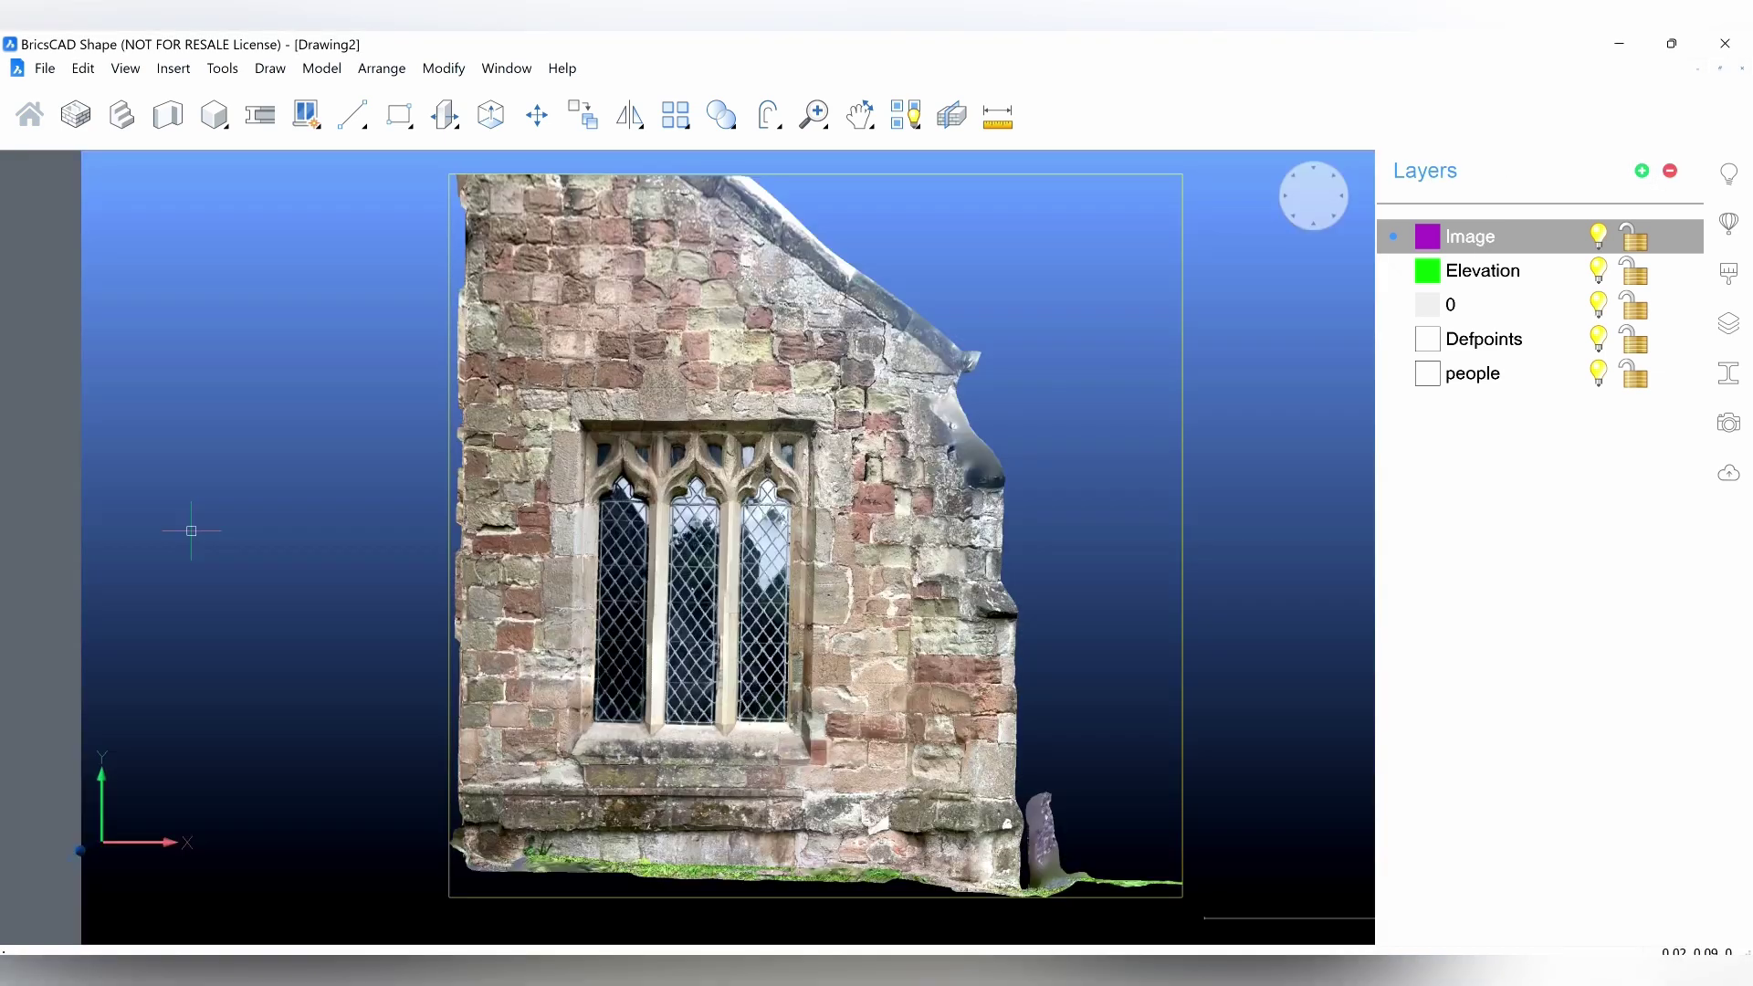
Step: Start SC (Scale) on the Elev8.tiff image and zoom toward its lower-left corner
type("sc")
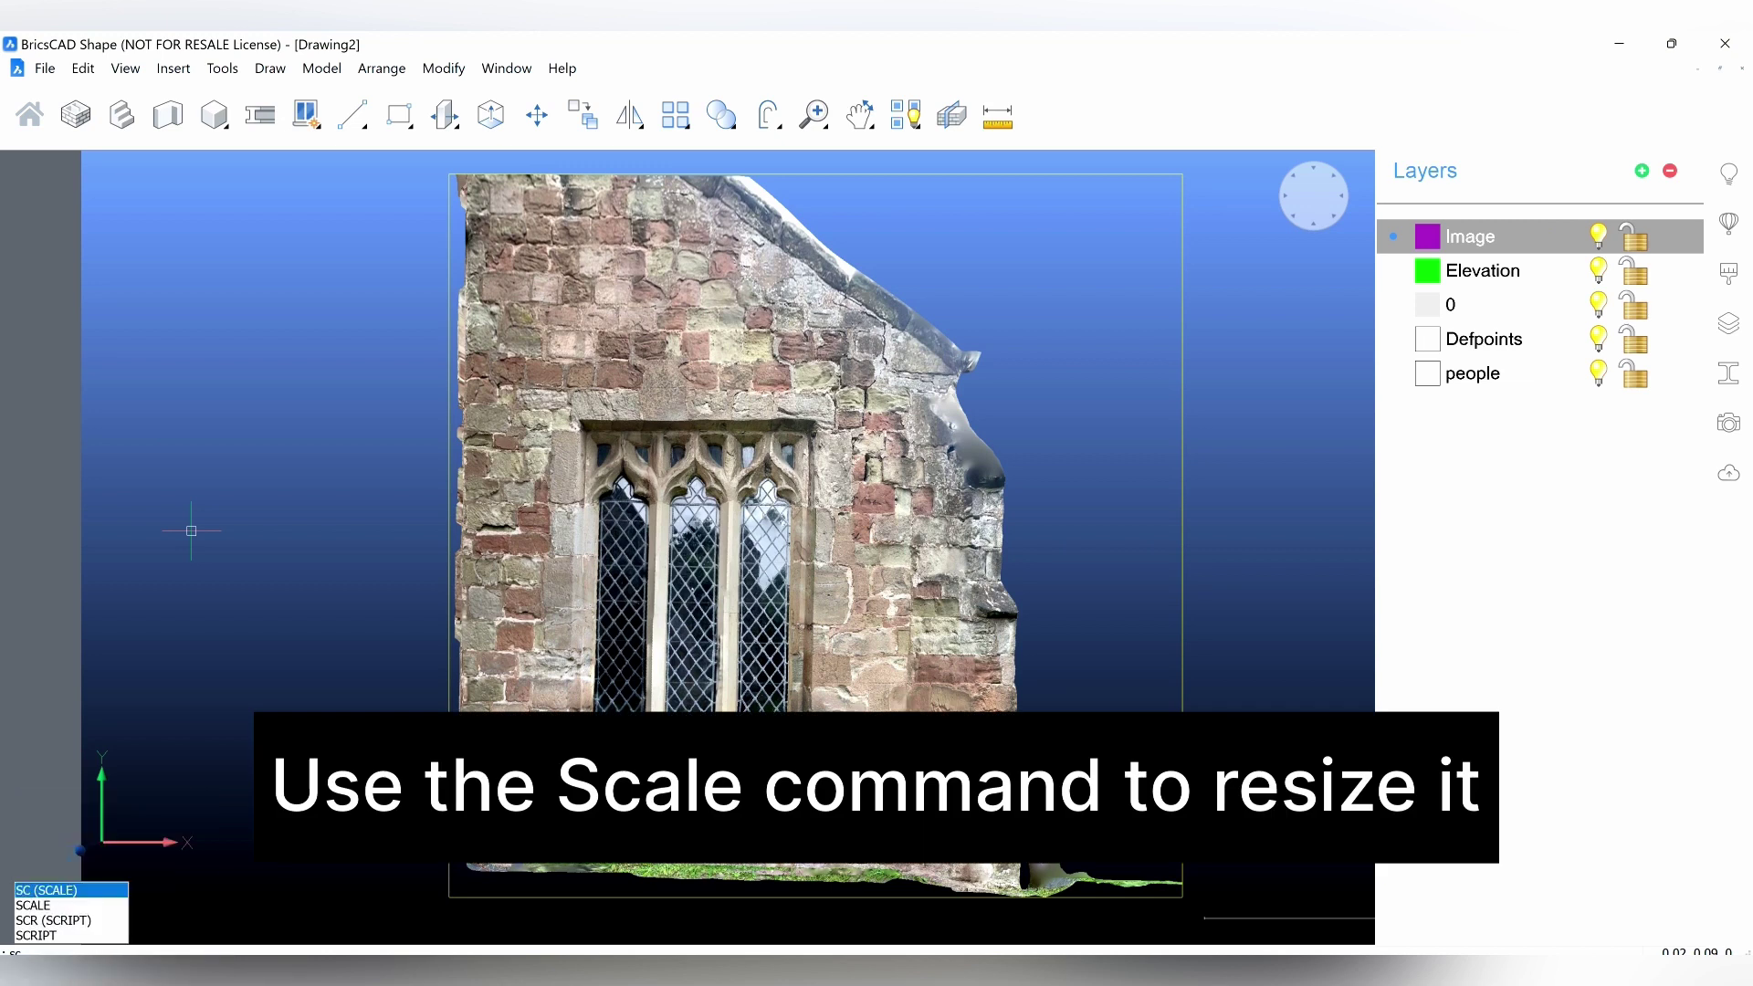
key("Return")
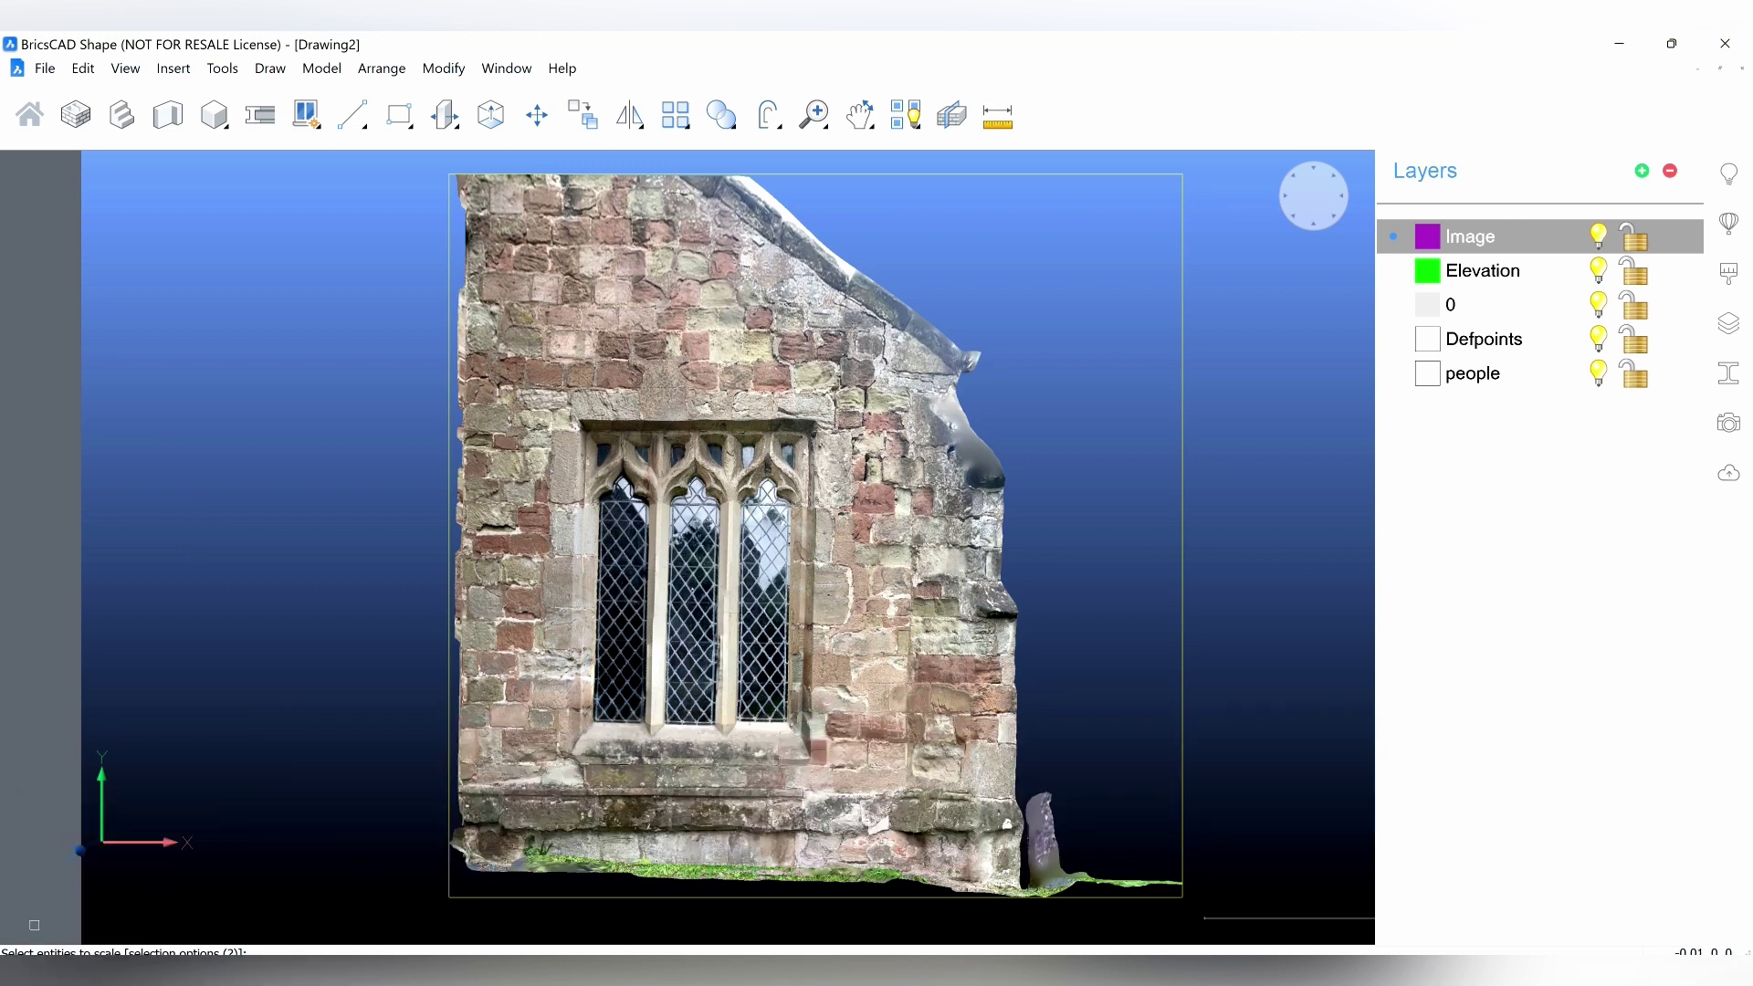
scroll(129, 812, "down", 3)
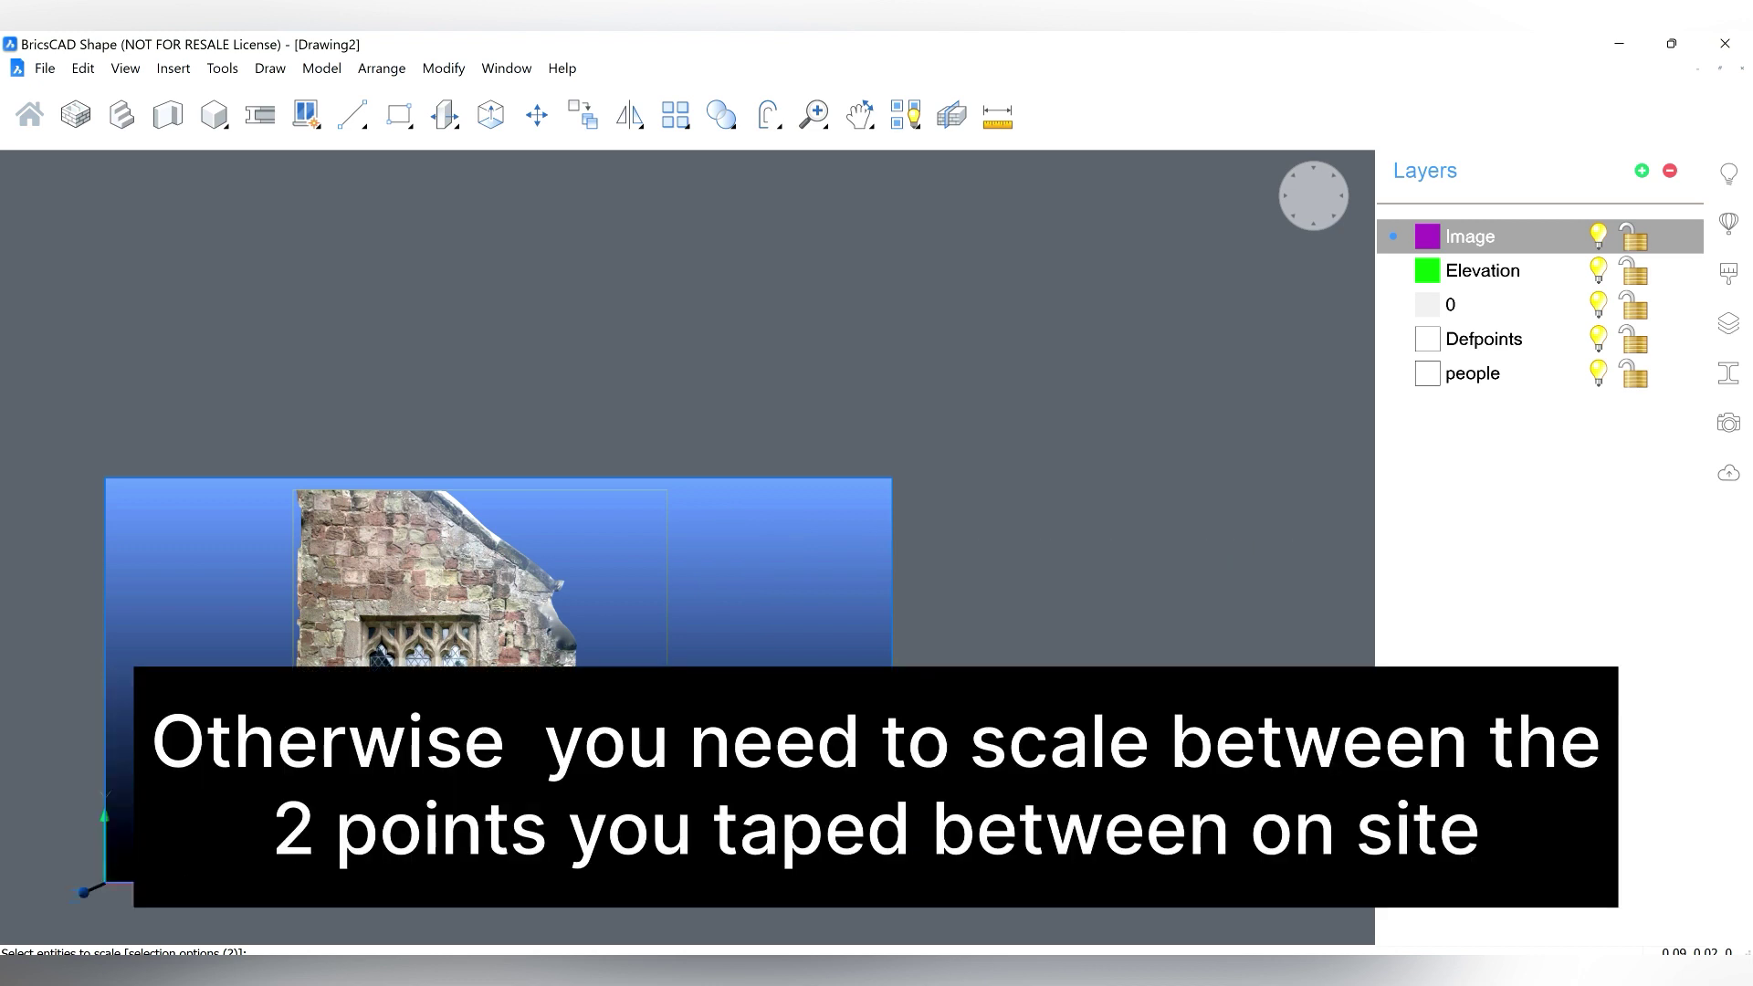
key("Return")
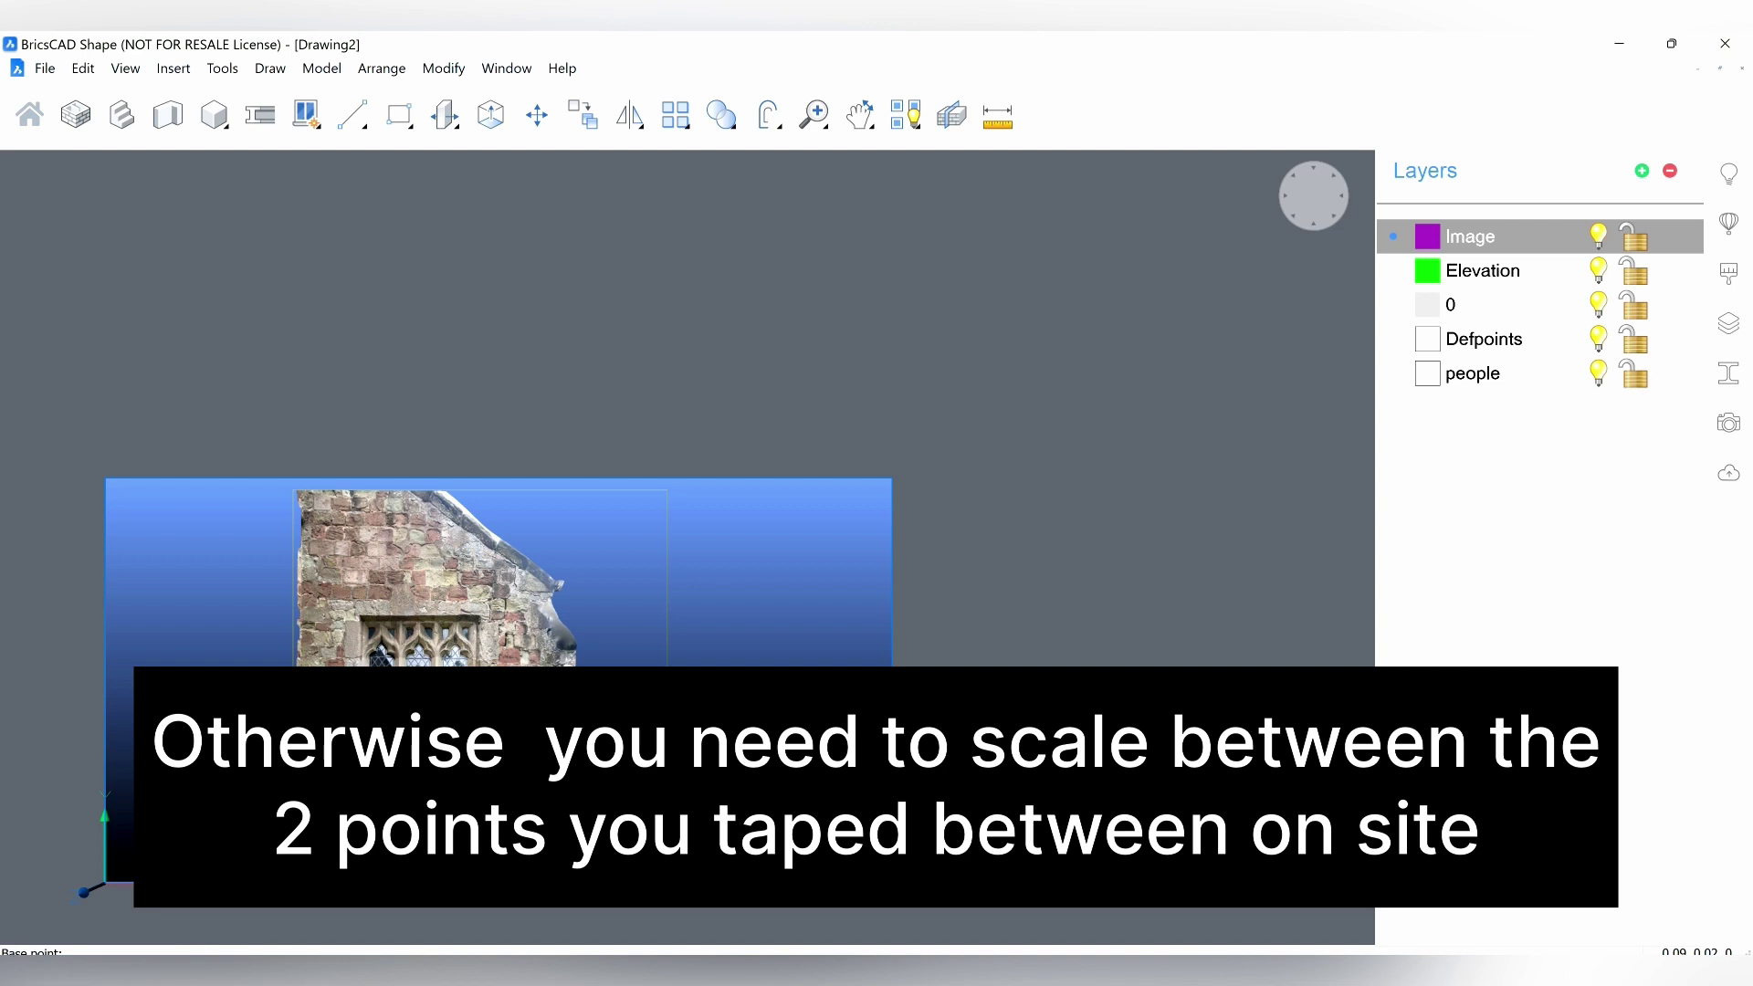
scroll(301, 863, "up", 8)
scroll(293, 849, "up", 6)
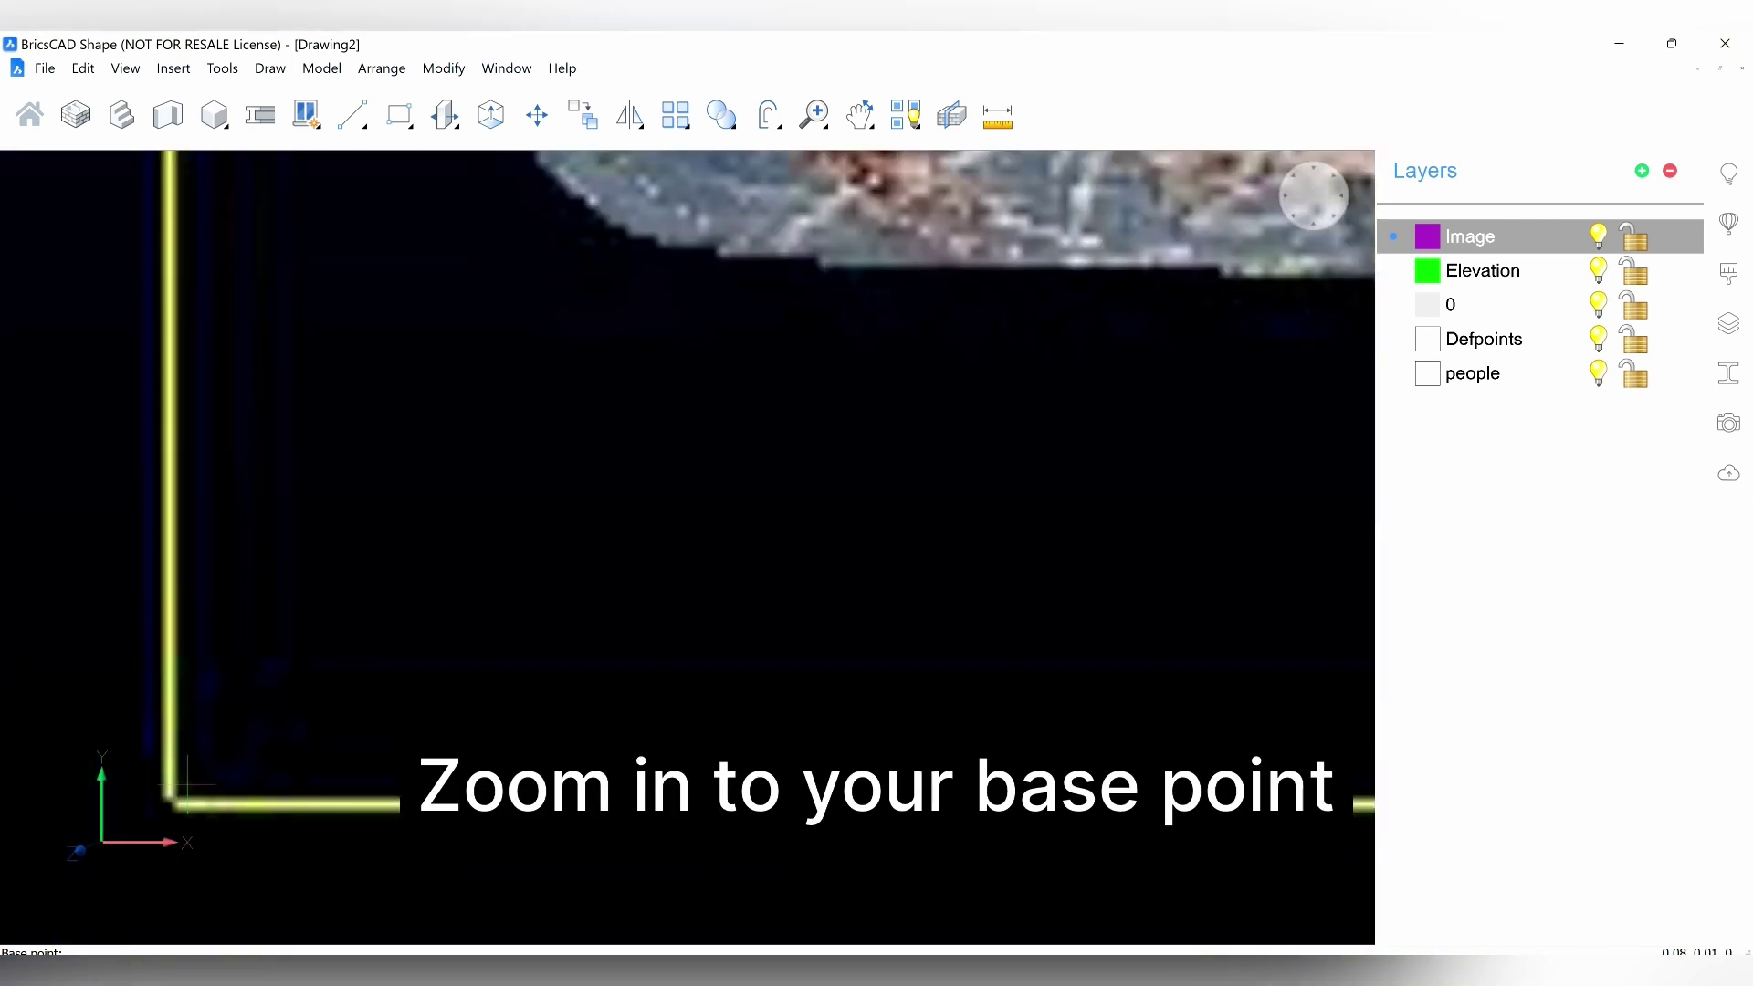
Step: Pick the image's boundary corner as the scale base point and switch to Reference mode
scroll(188, 784, "up", 6)
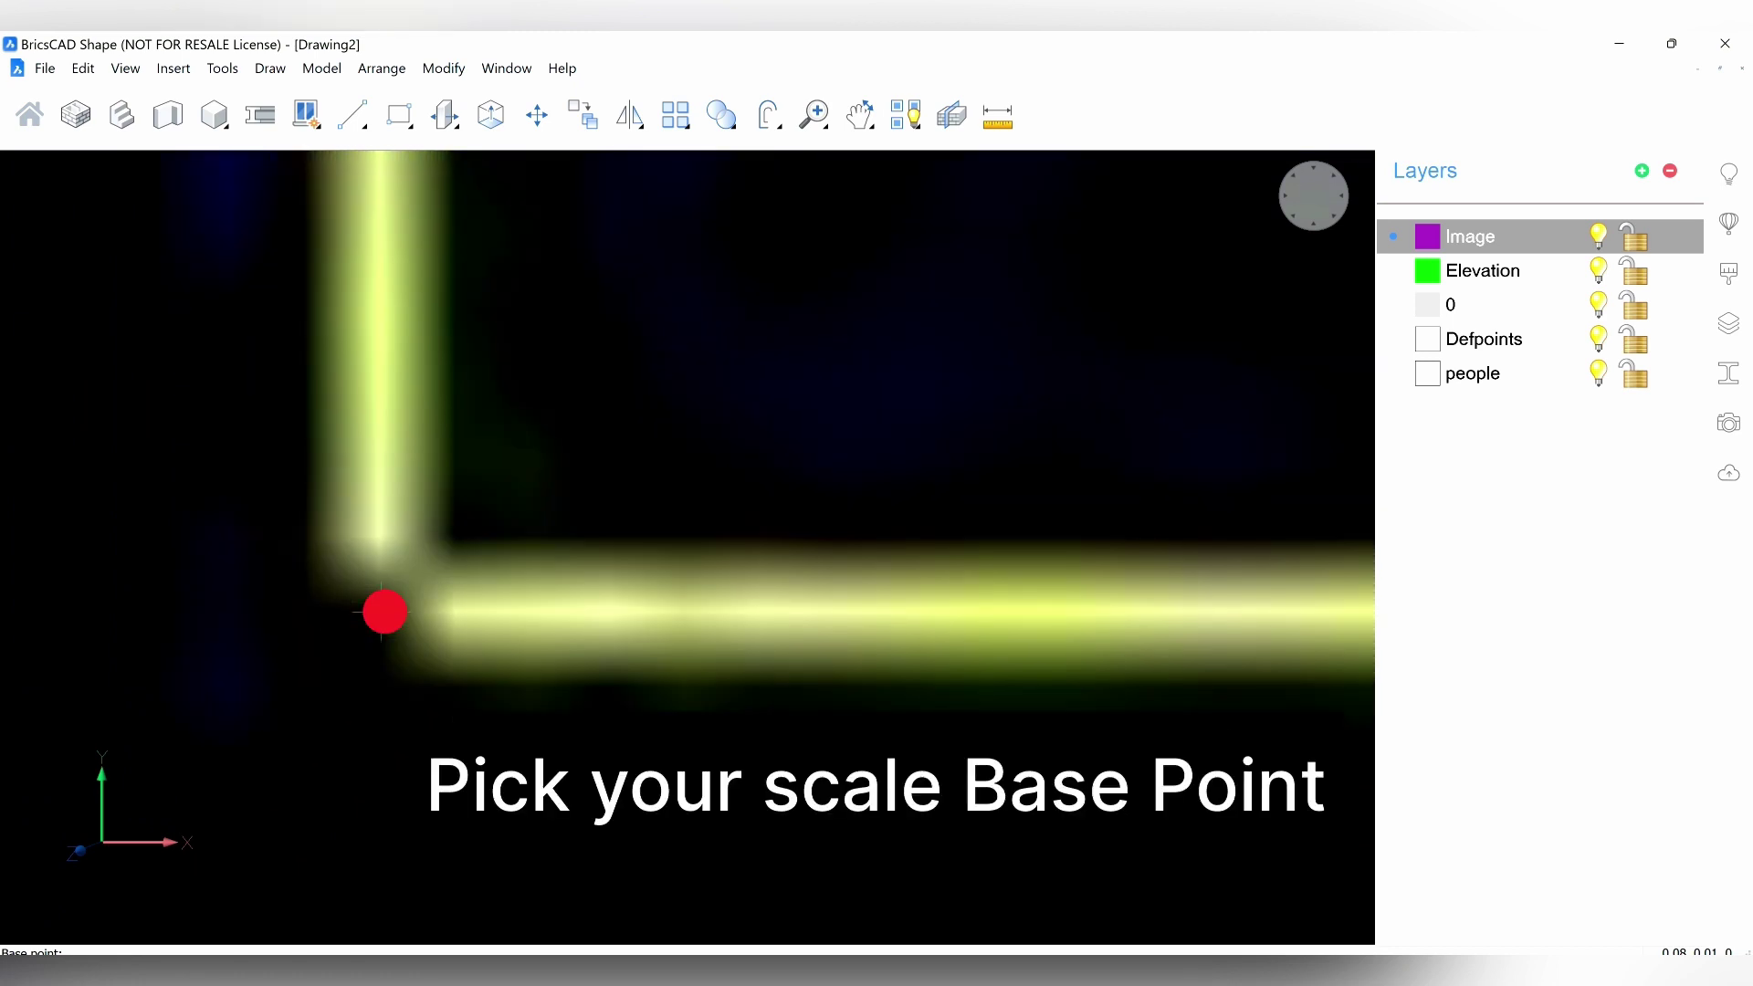
left_click(382, 611)
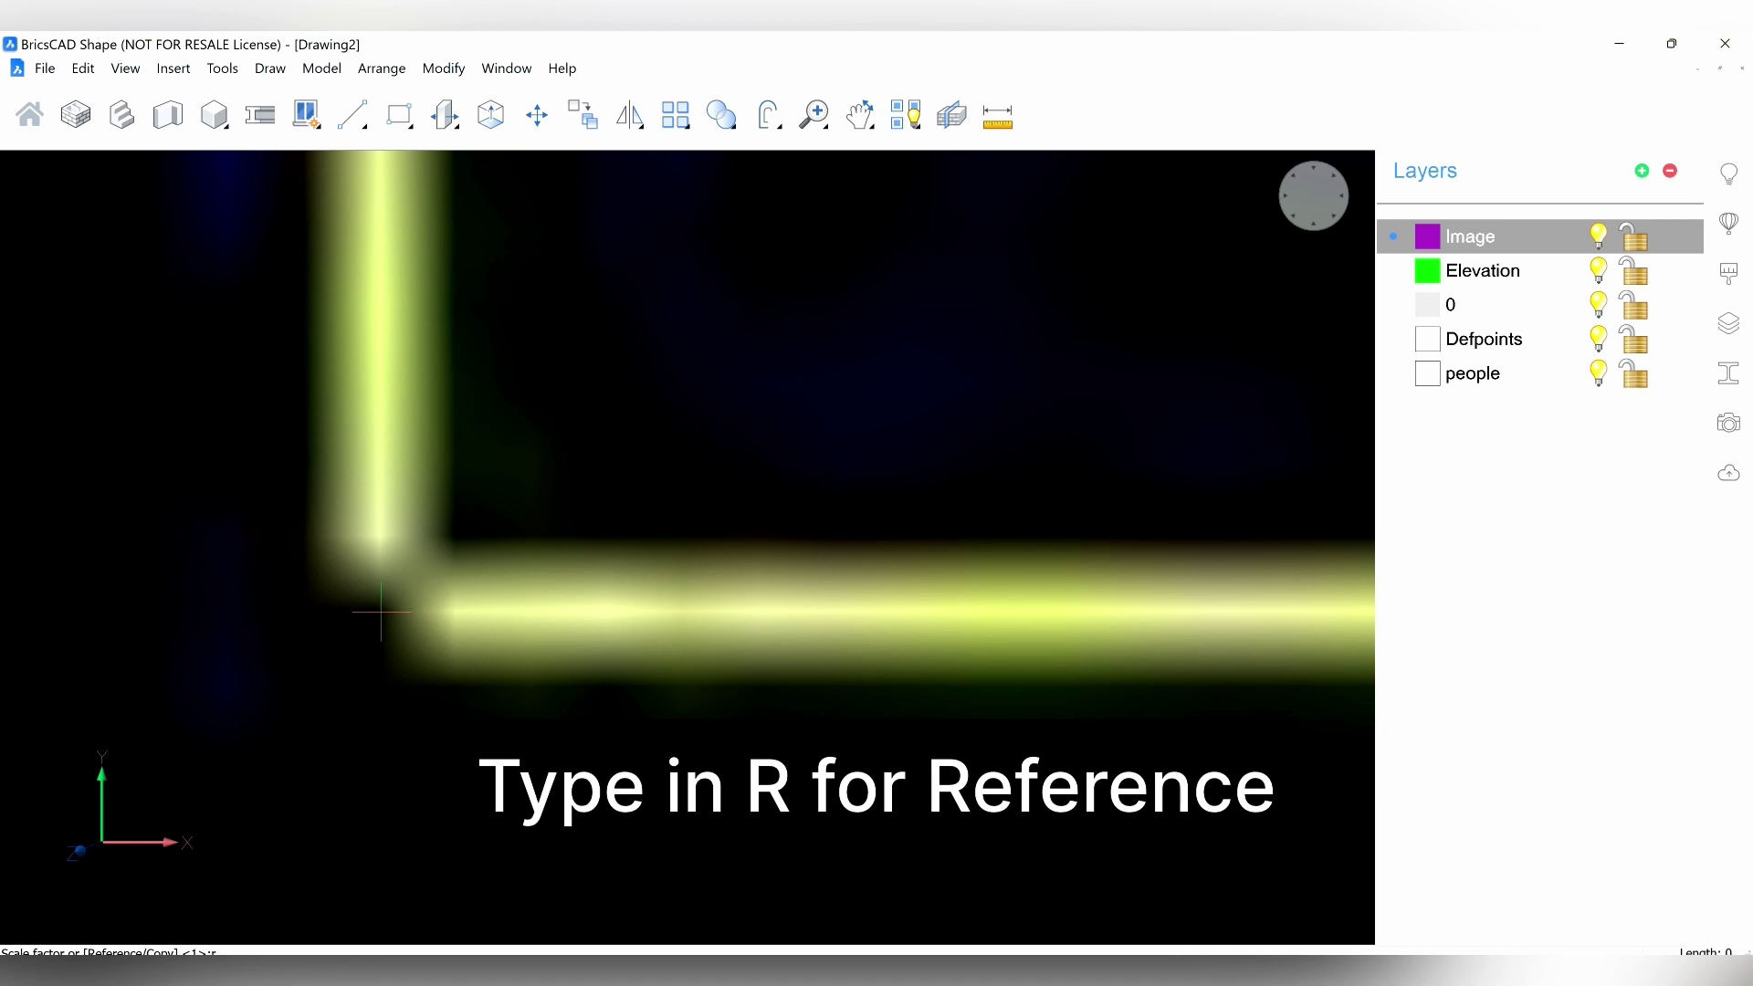
type("r")
key("Return")
Step: Set the reference from that corner to the wall's bottom-right corner, giving new length 6.0750
left_click(381, 612)
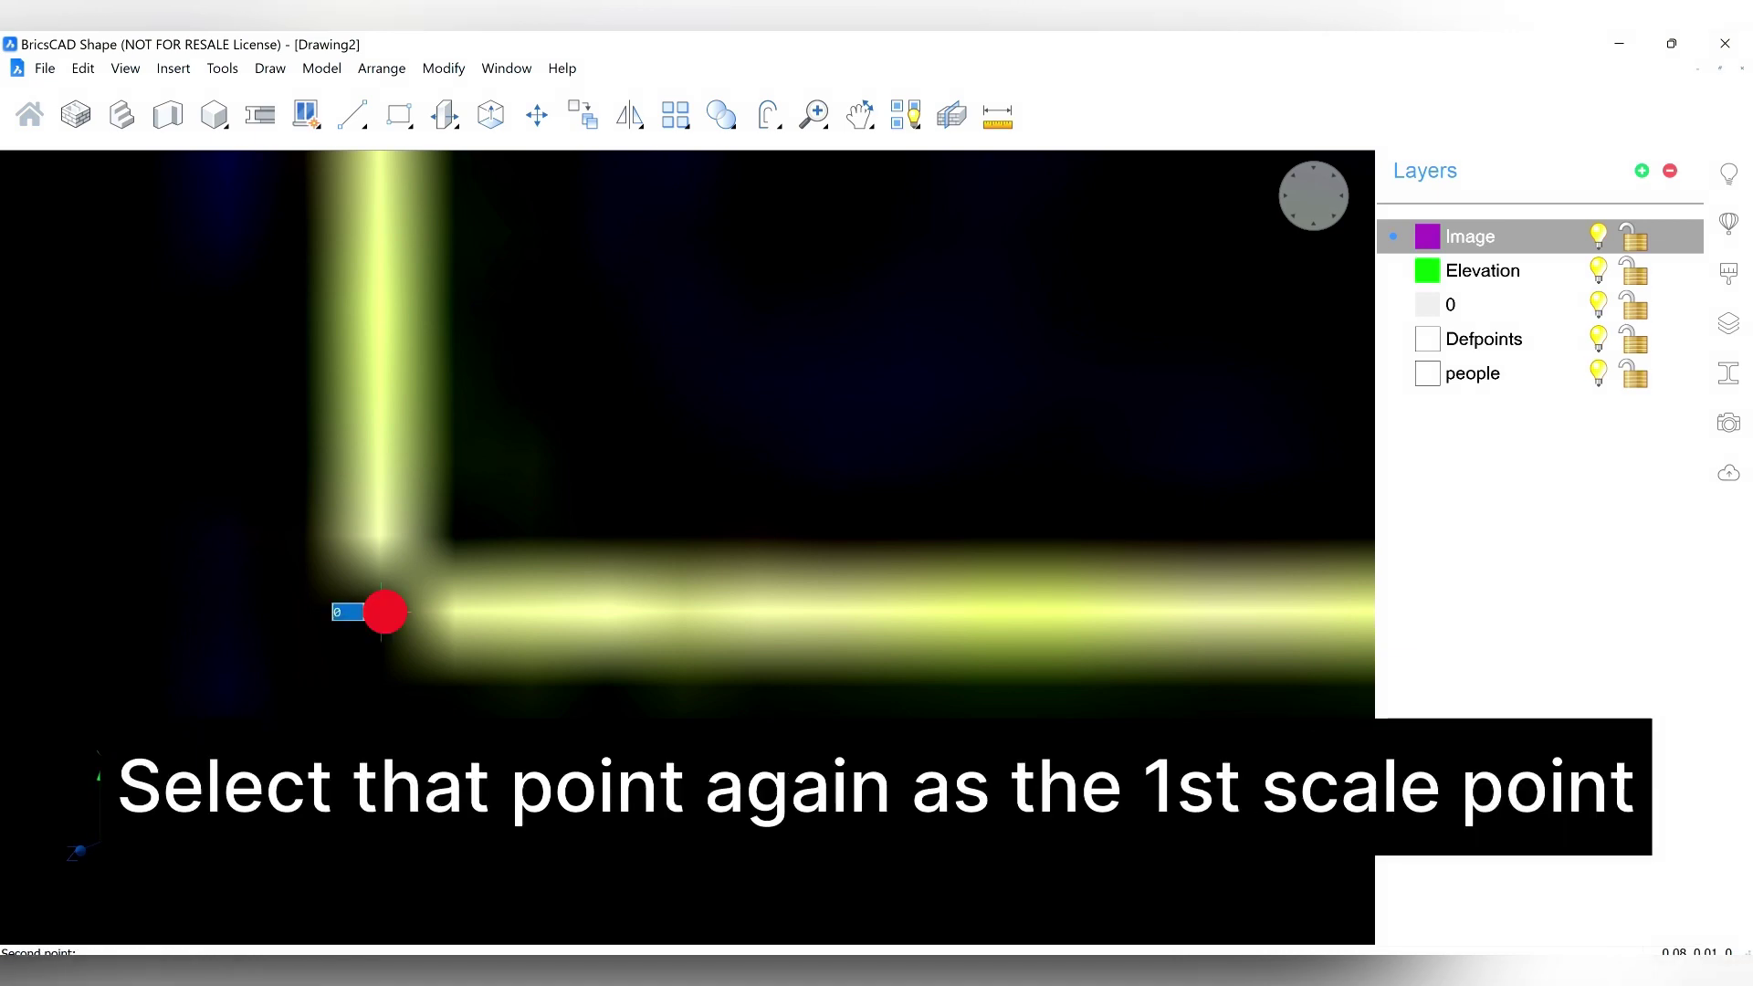
scroll(381, 612, "down", 5)
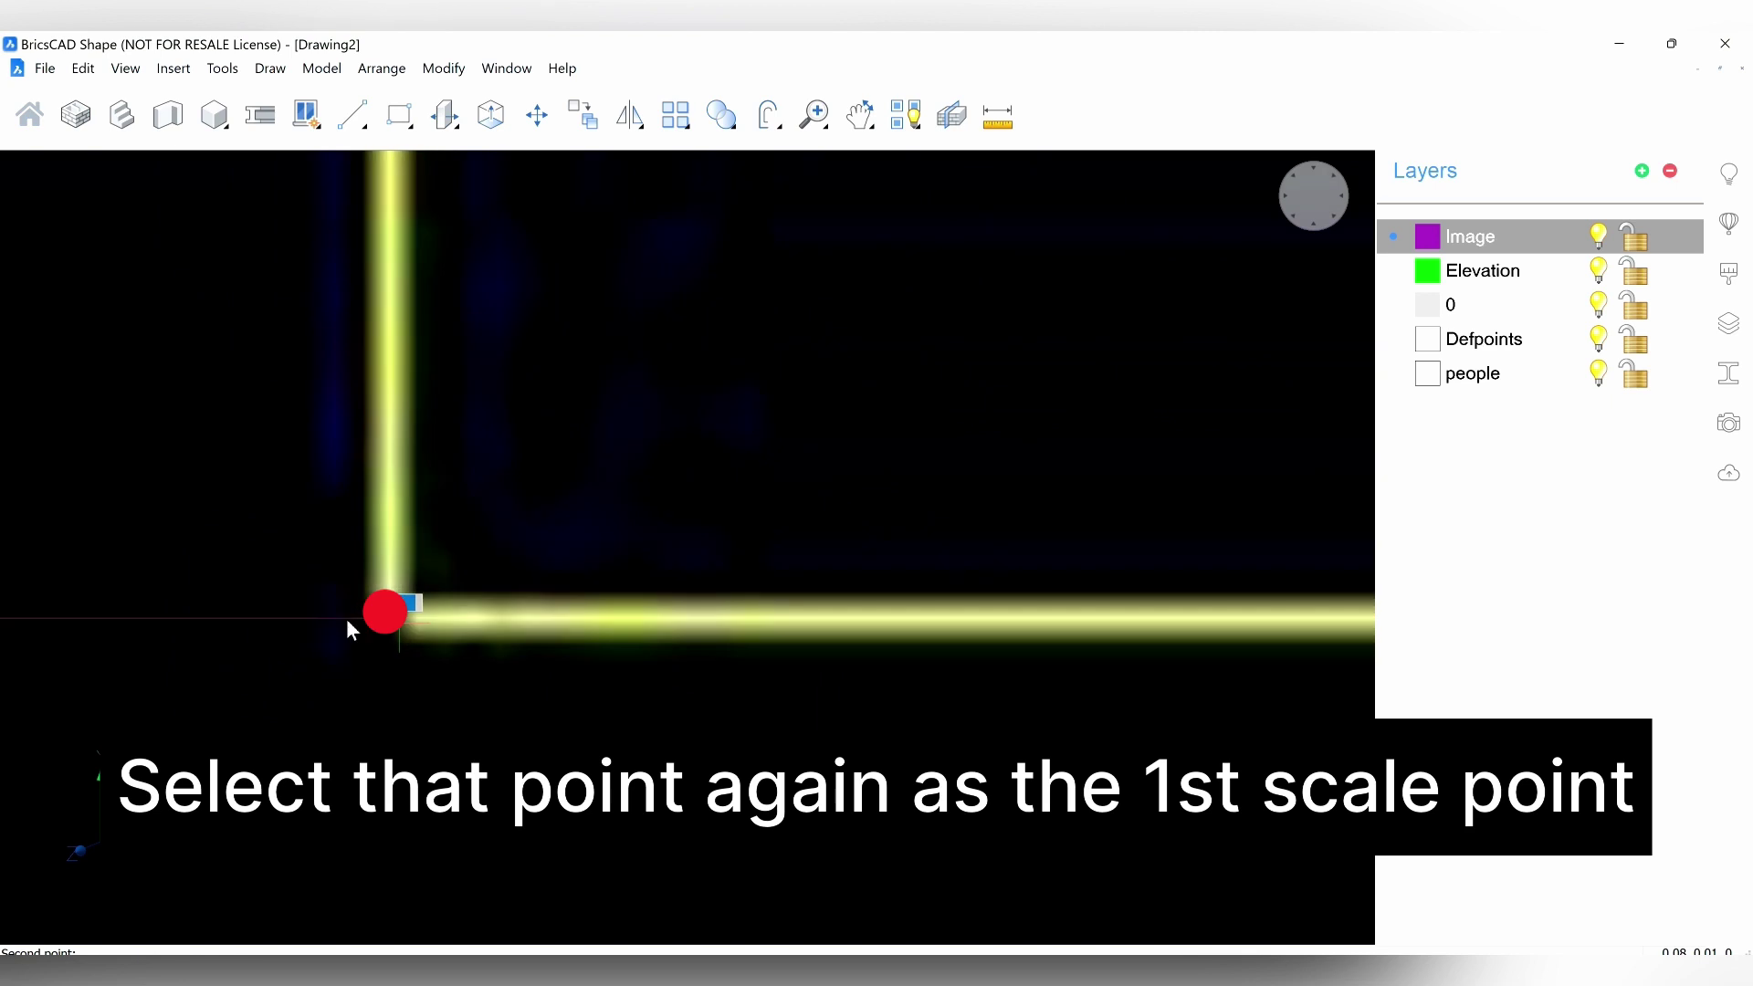
scroll(326, 631, "down", 6)
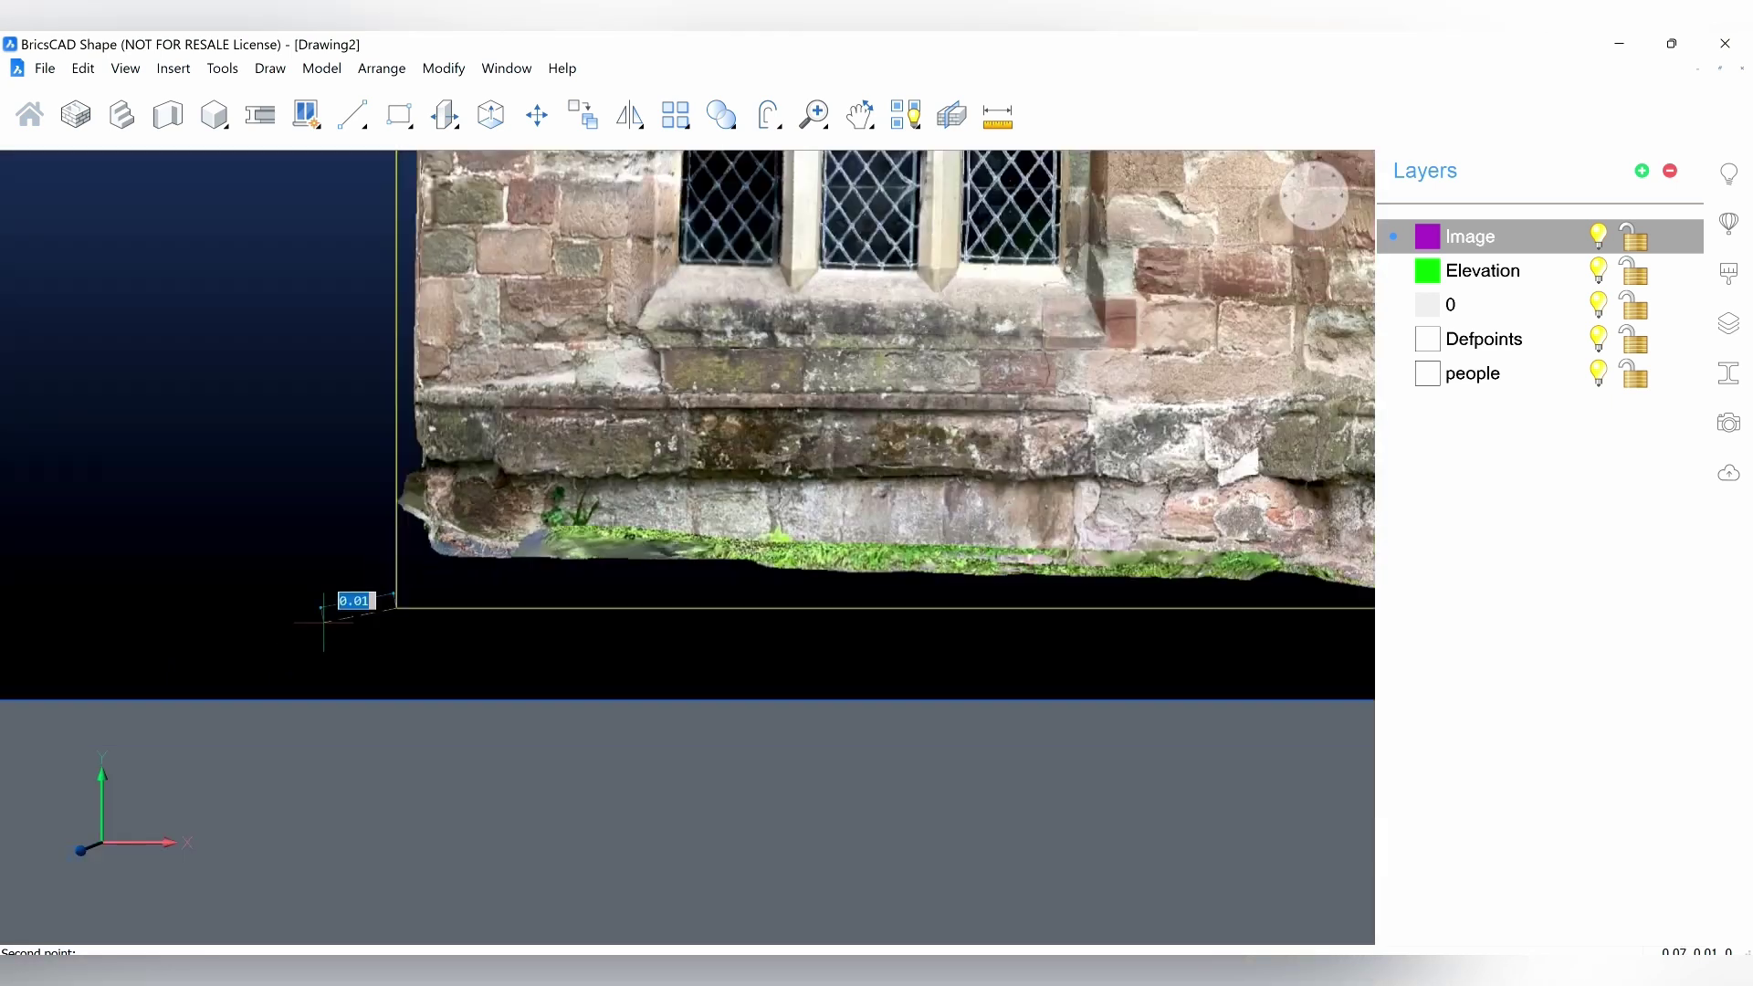
scroll(1205, 619, "up", 5)
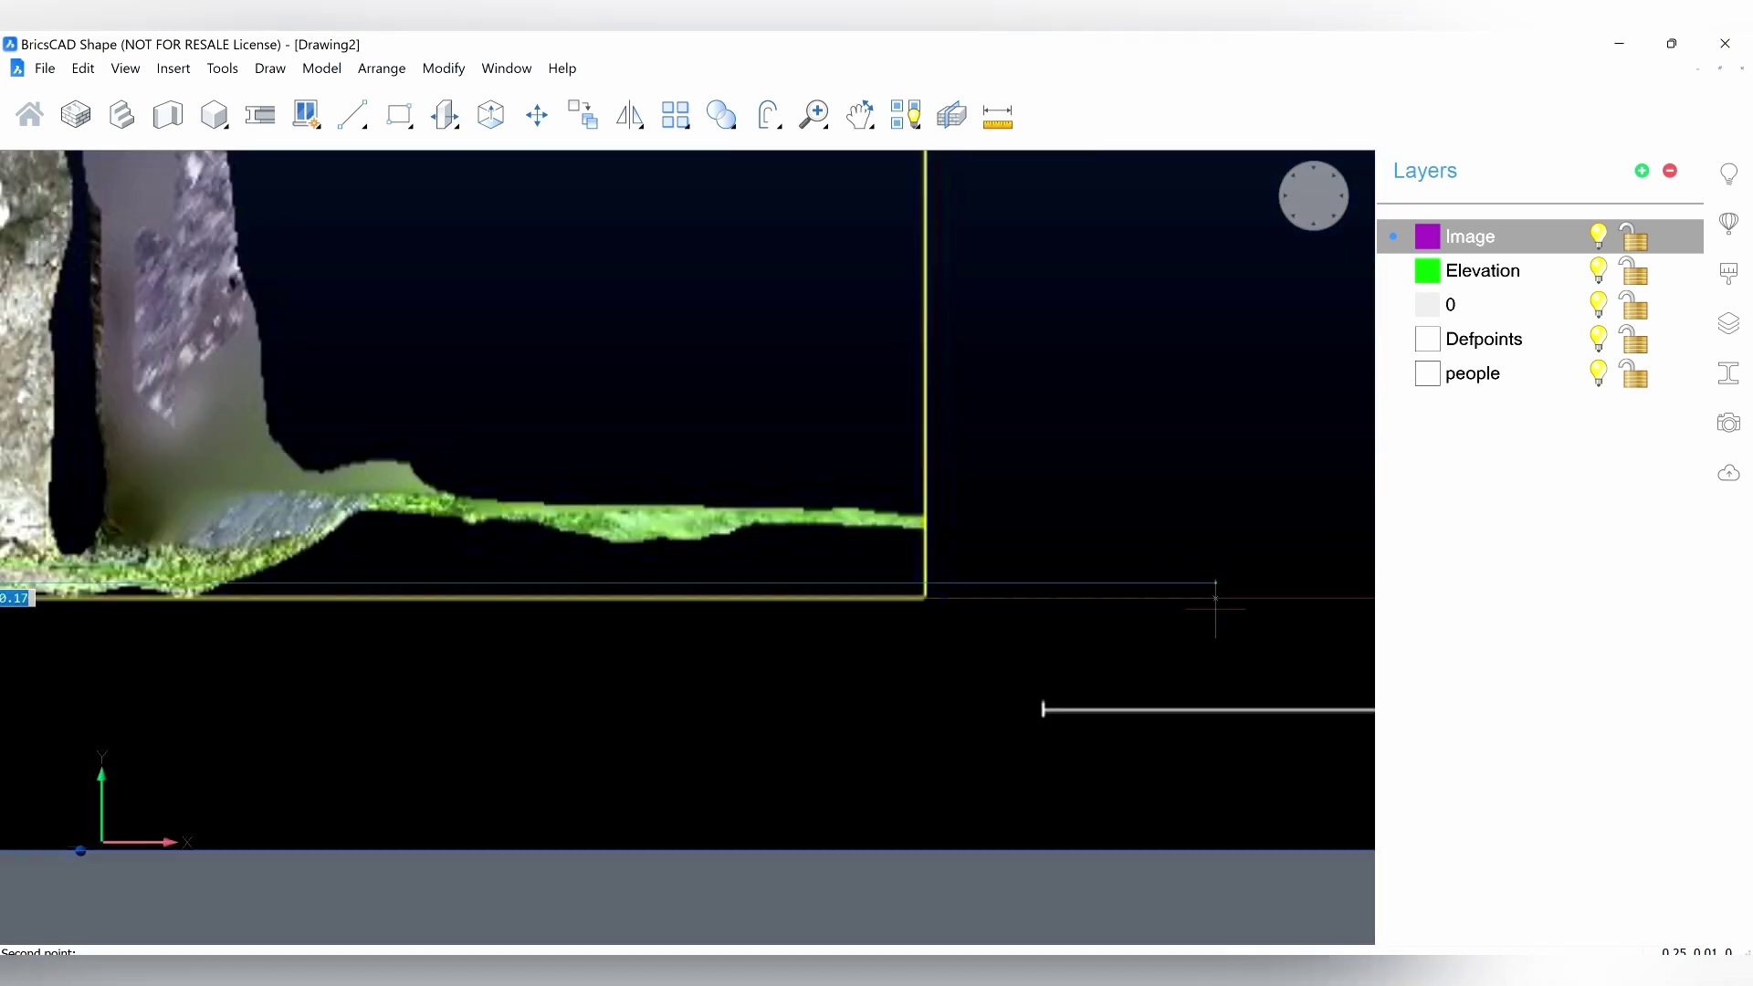
scroll(810, 611, "up", 4)
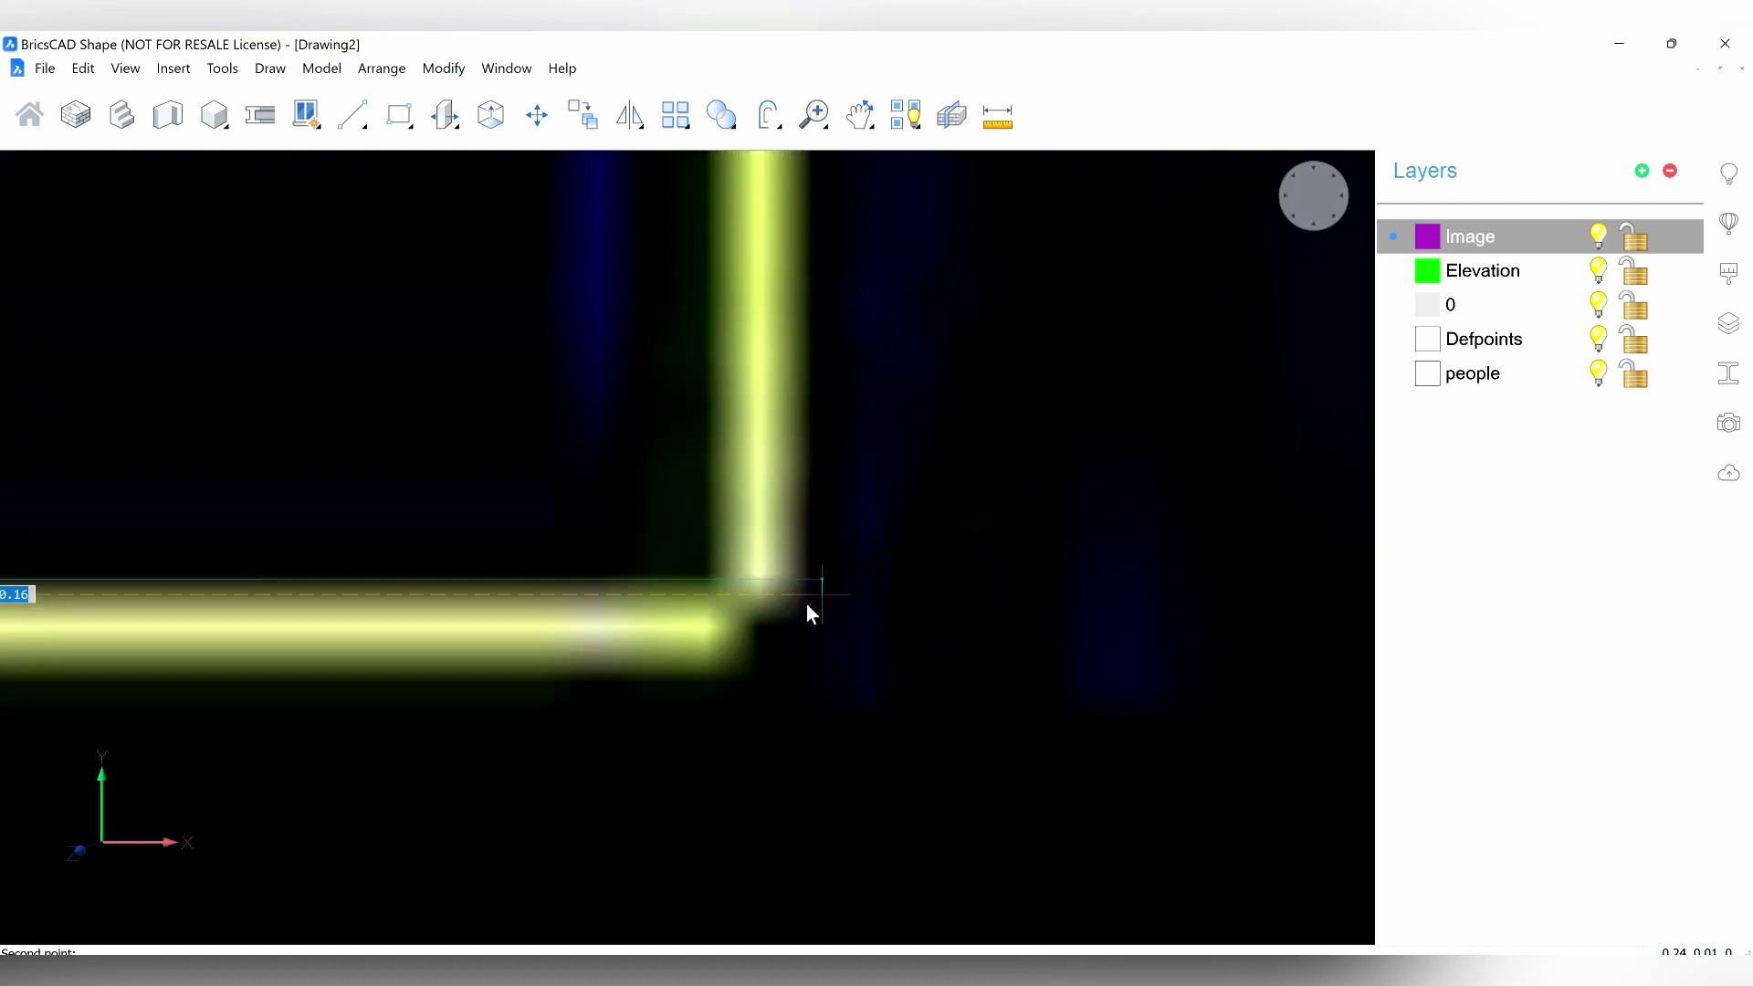
left_click(710, 641)
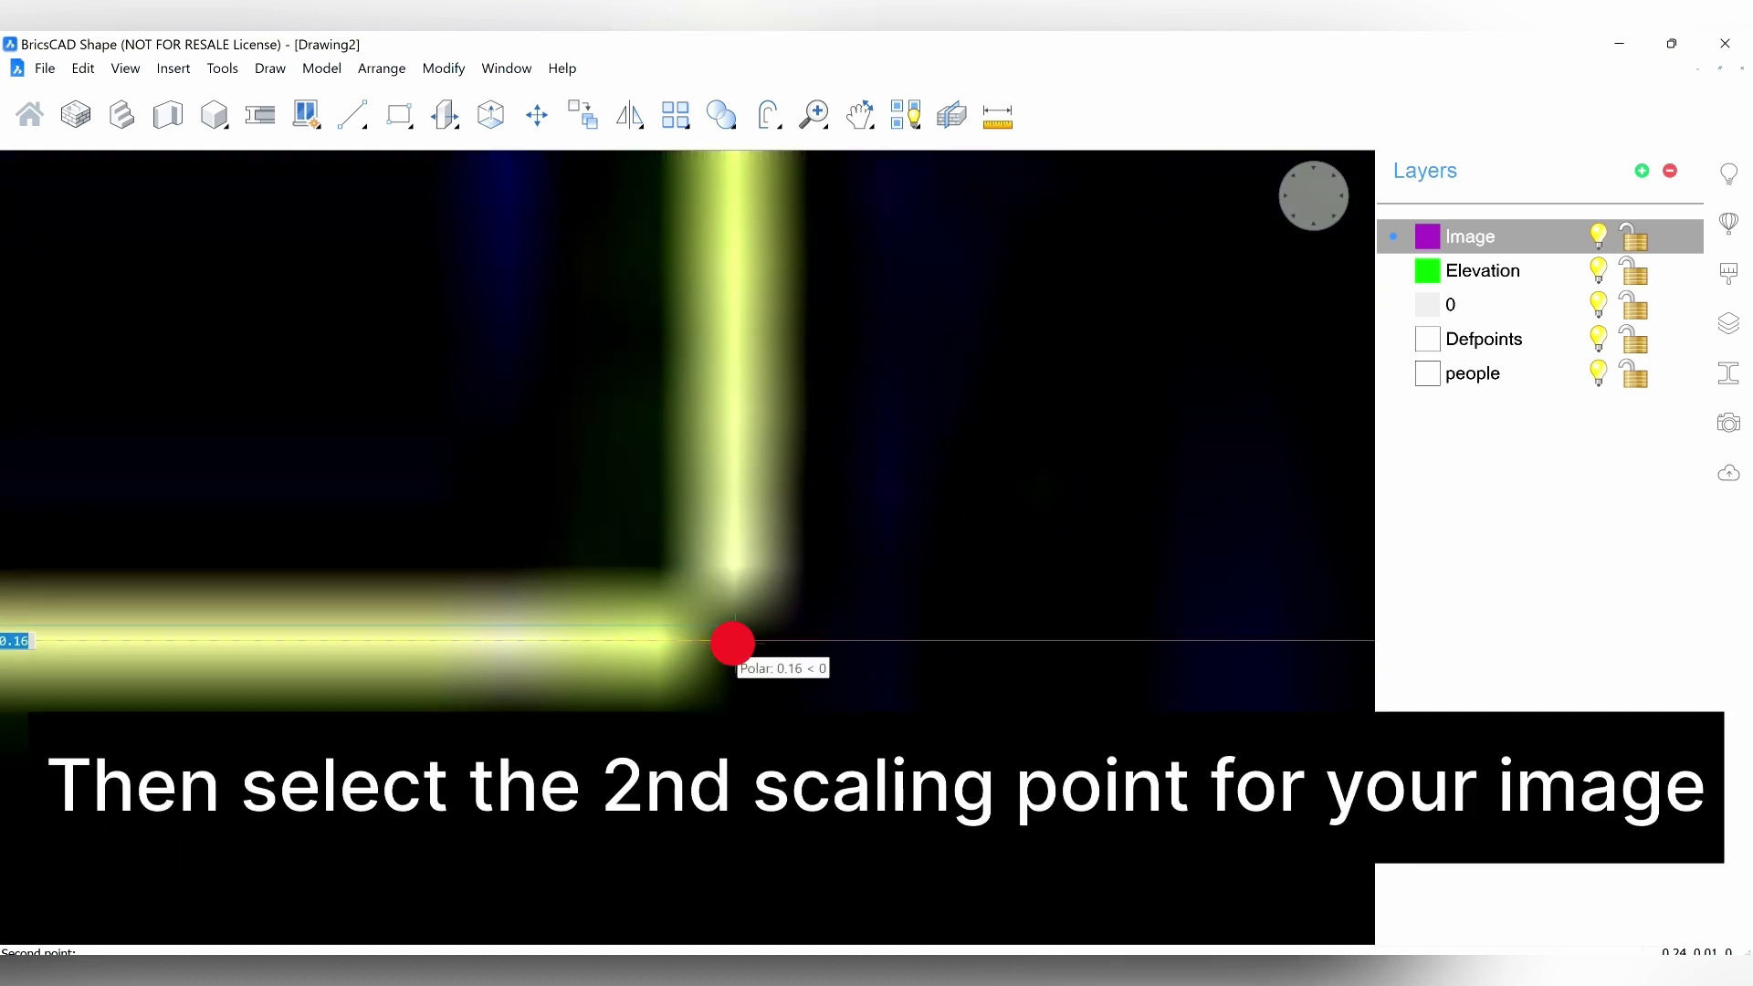
left_click(735, 641)
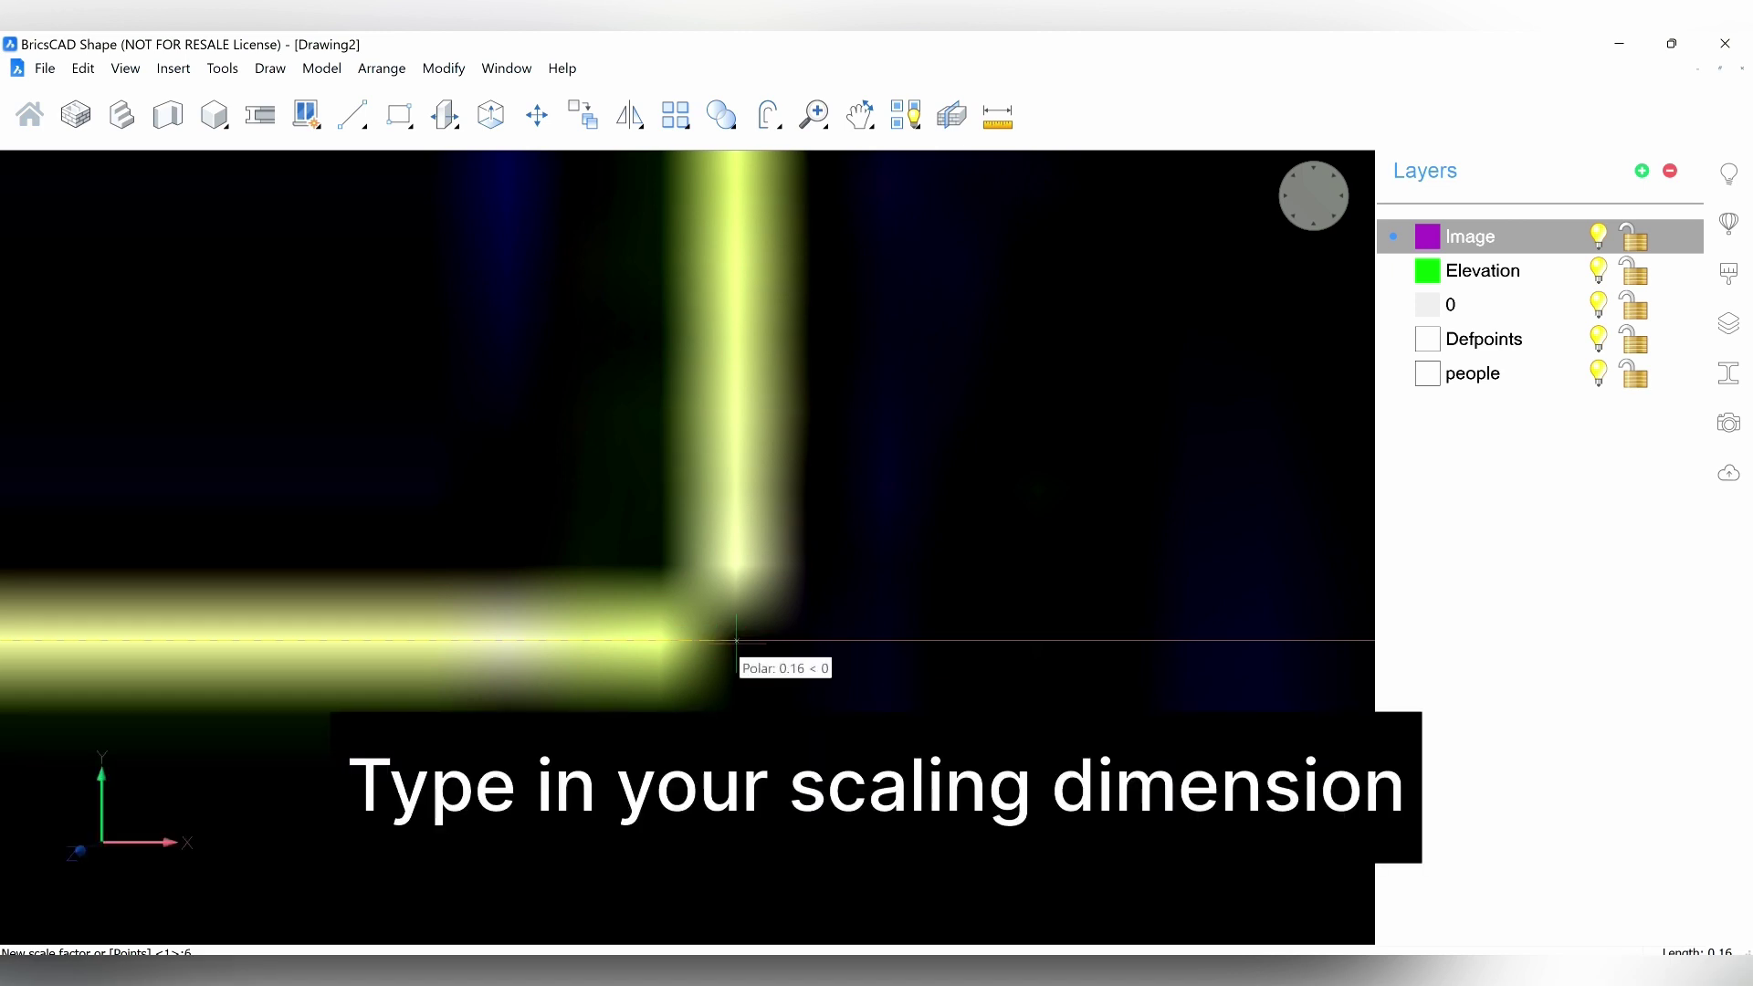
type("6.0750")
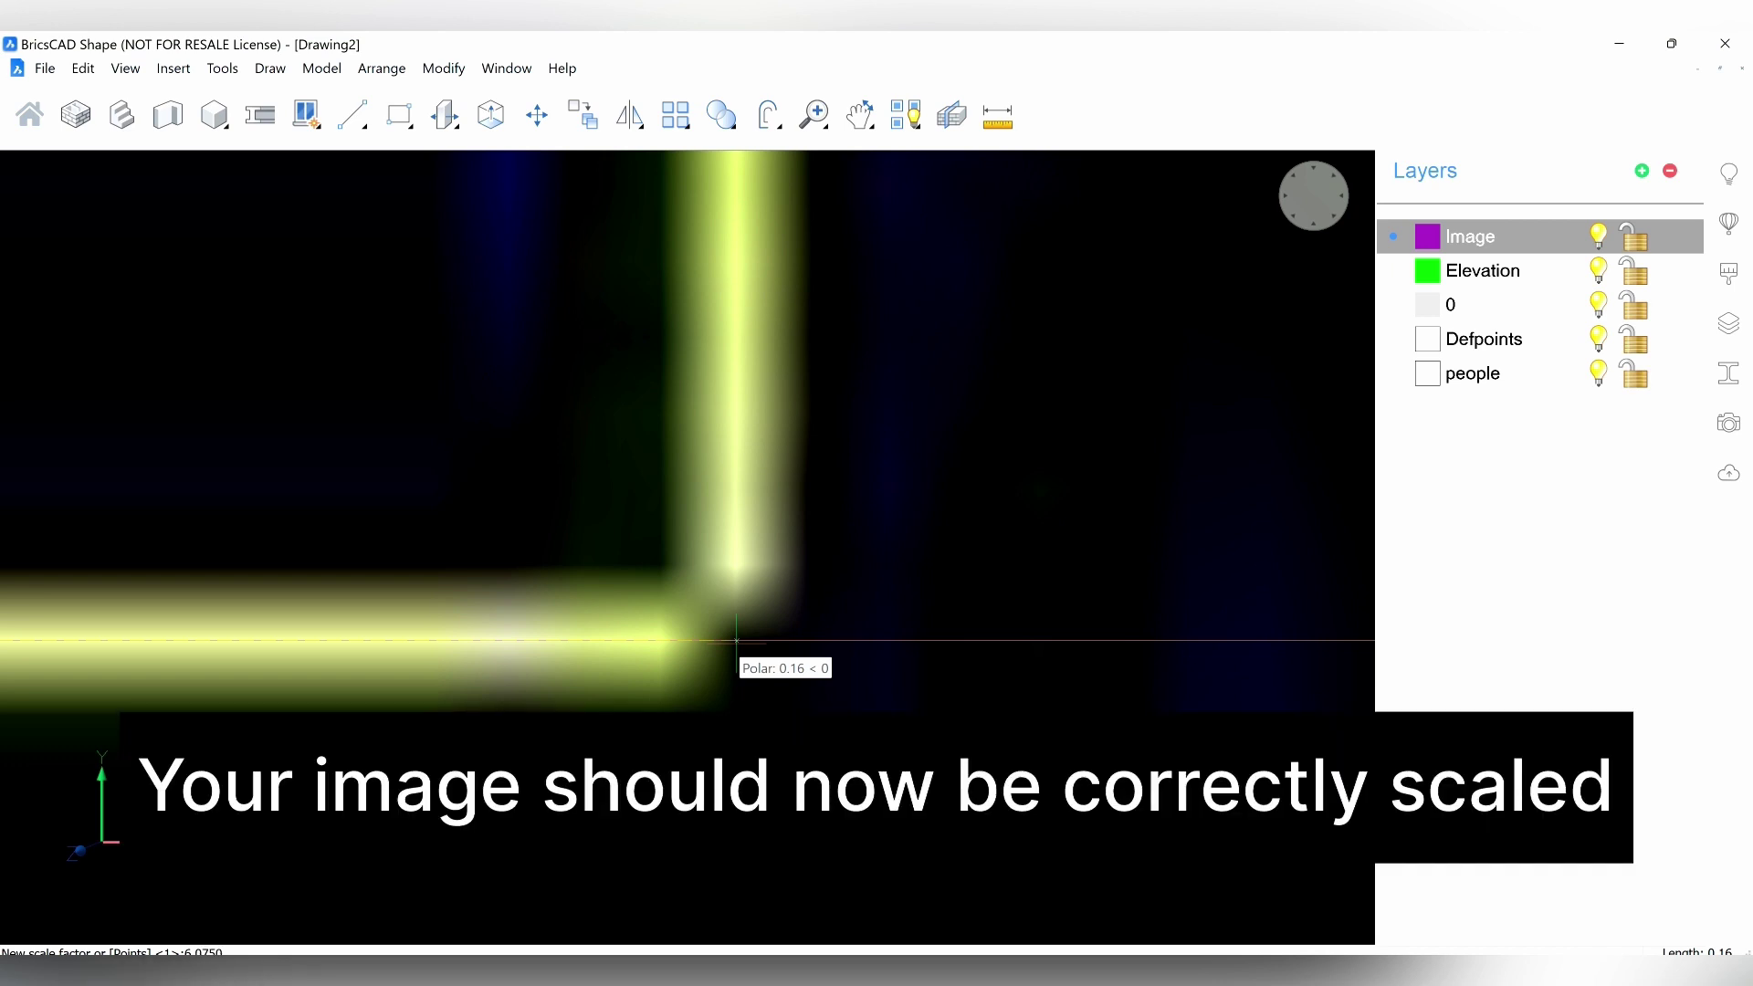
key("Return")
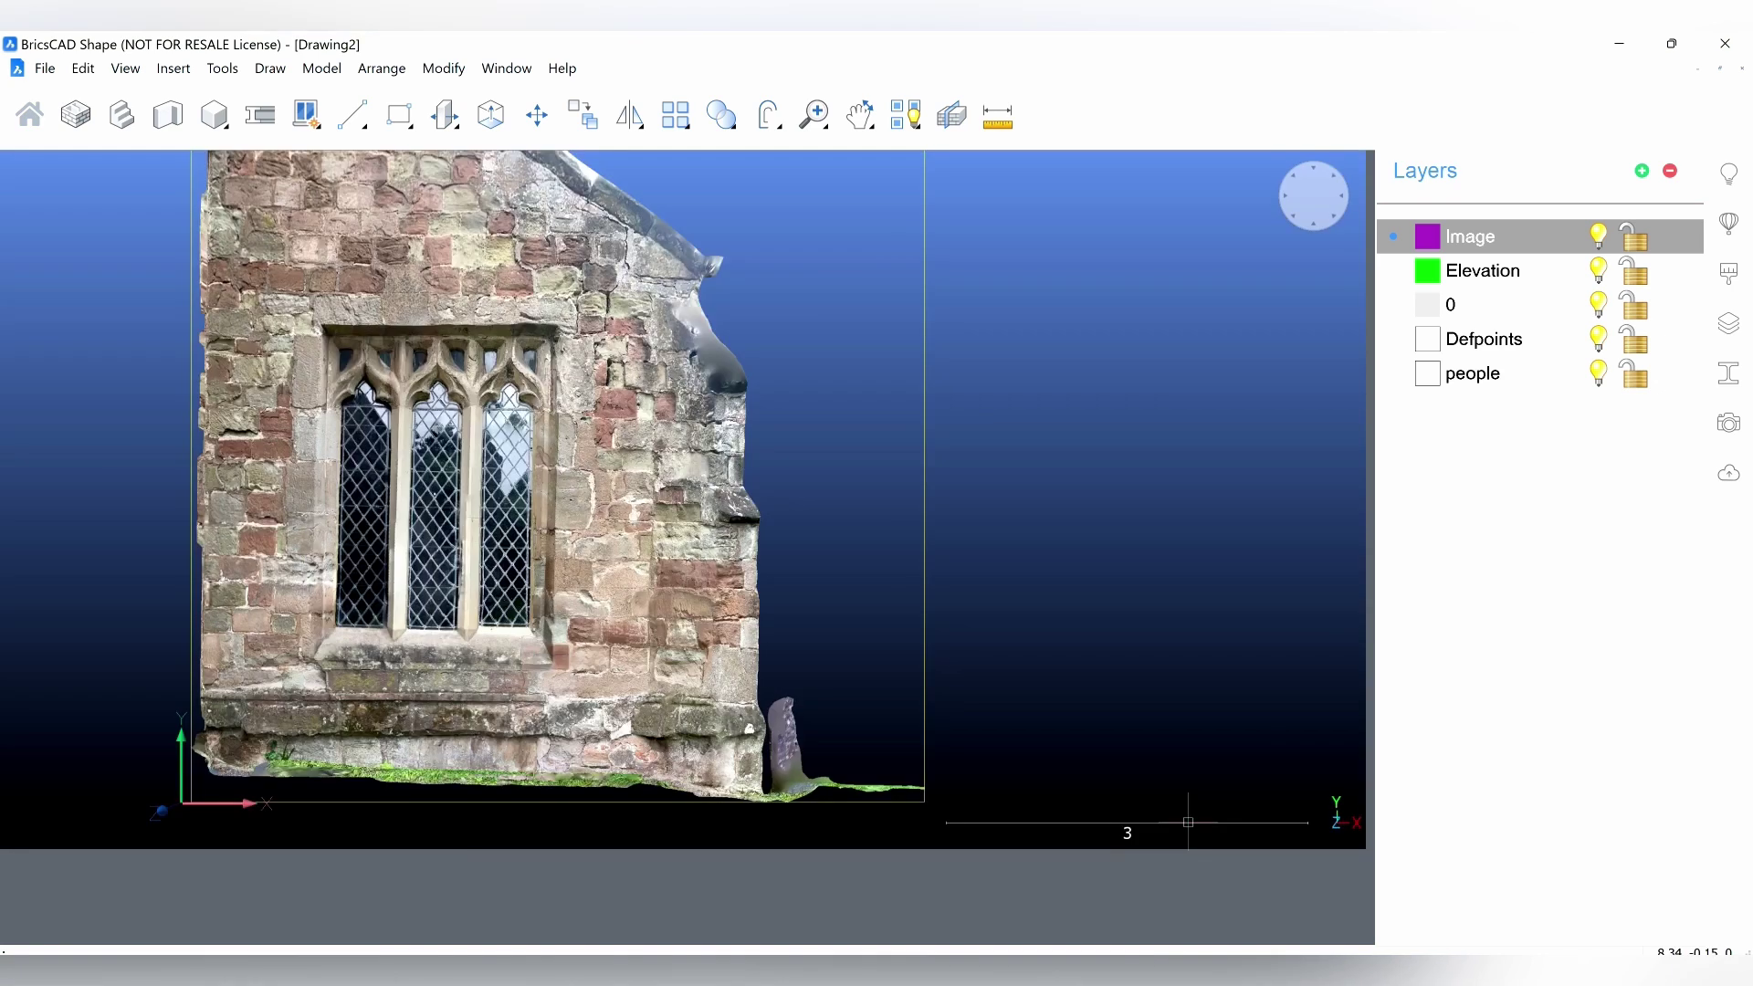
Step: Measure the 3-unit reference line end to end to confirm the image scale
scroll(1187, 822, "up", 3)
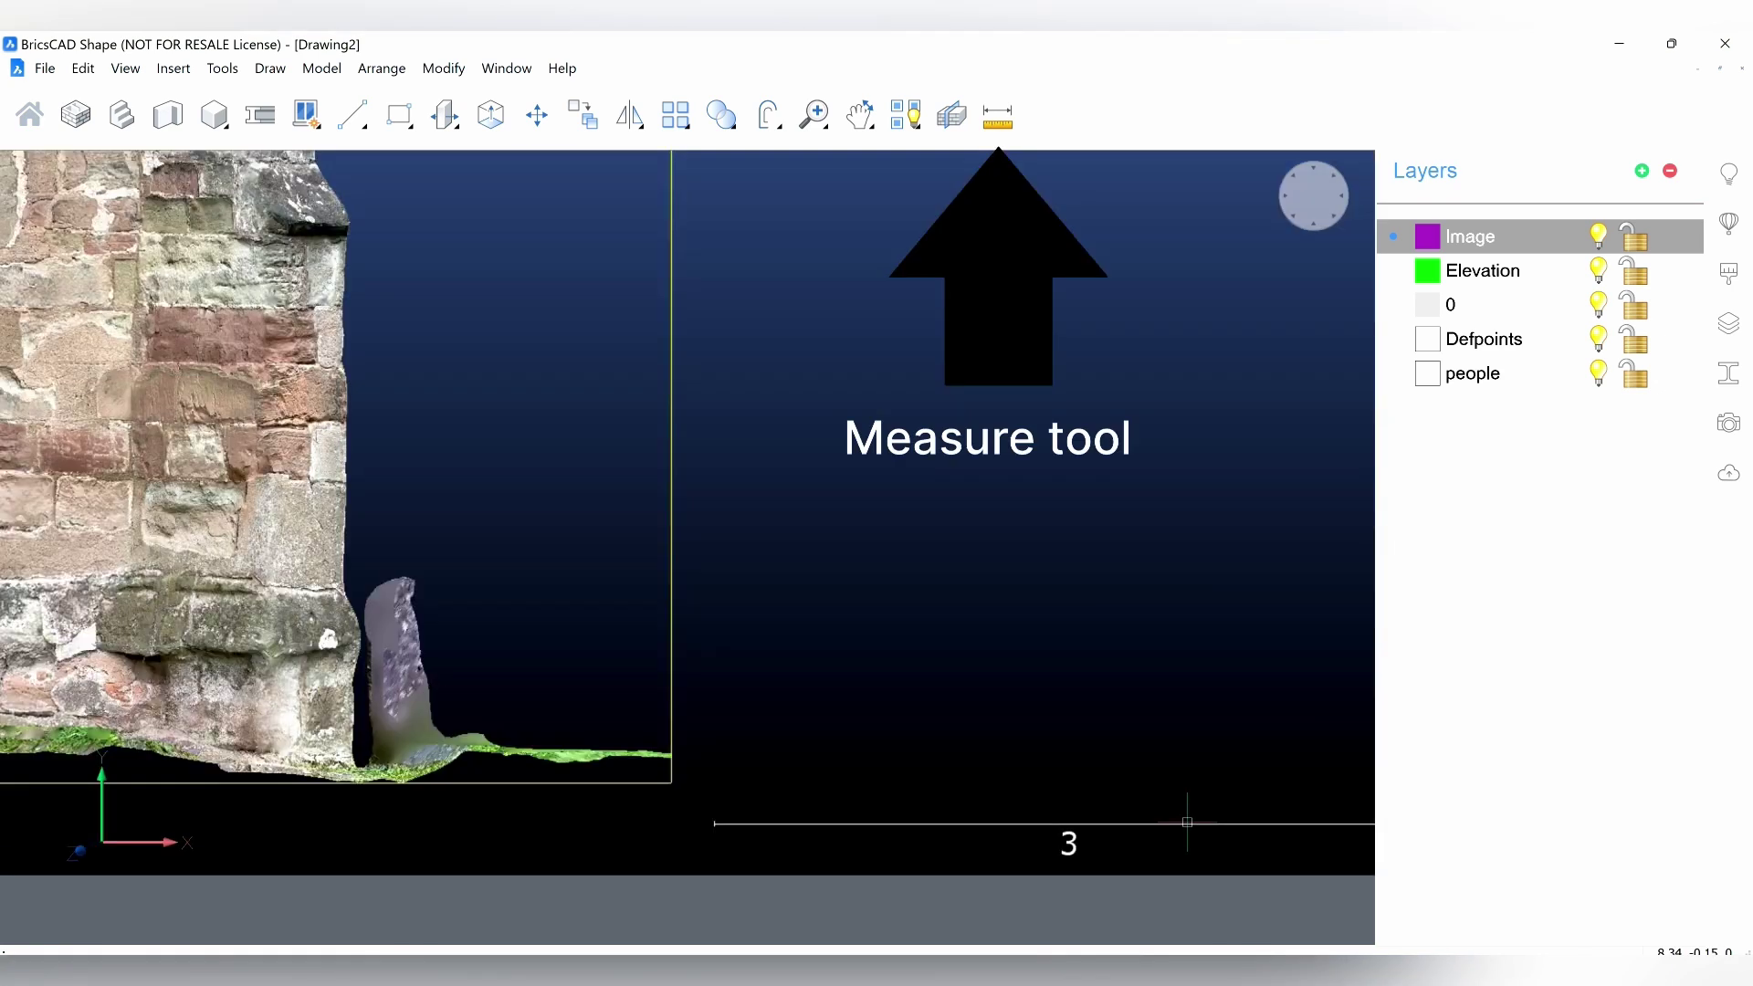
mouse_move(1187, 822)
middle_mouse_down()
mouse_move(1084, 743)
mouse_move(923, 679)
middle_mouse_up()
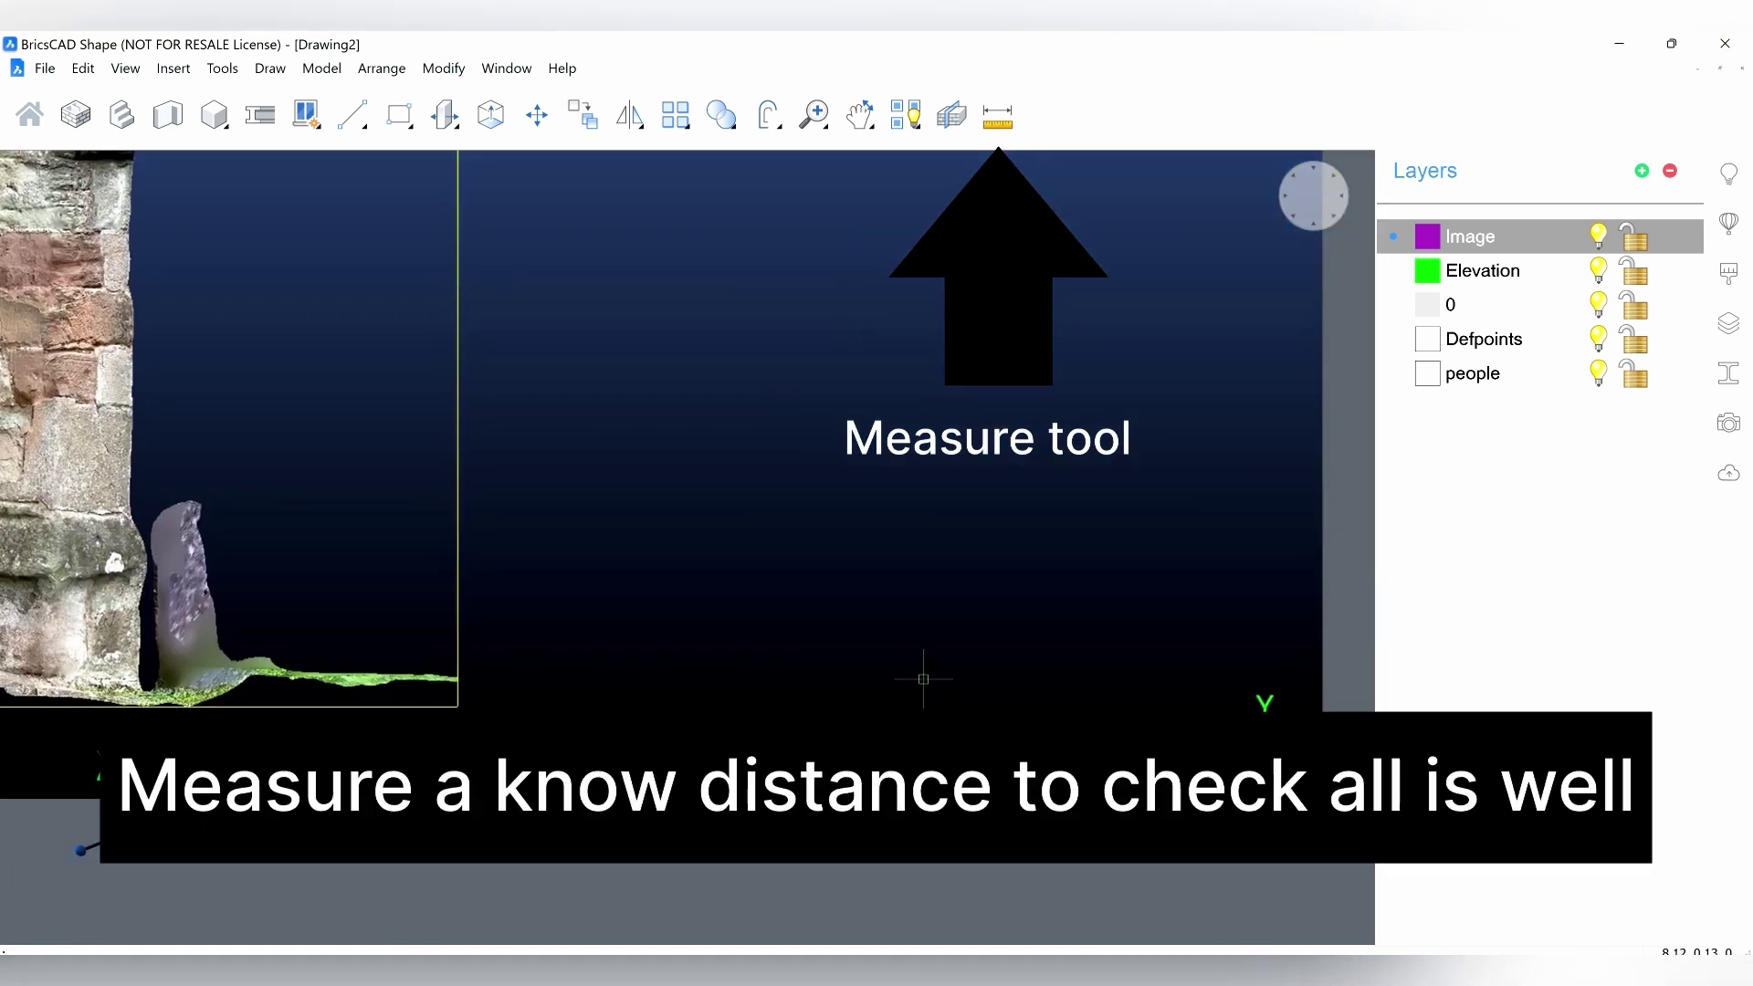
left_click(997, 116)
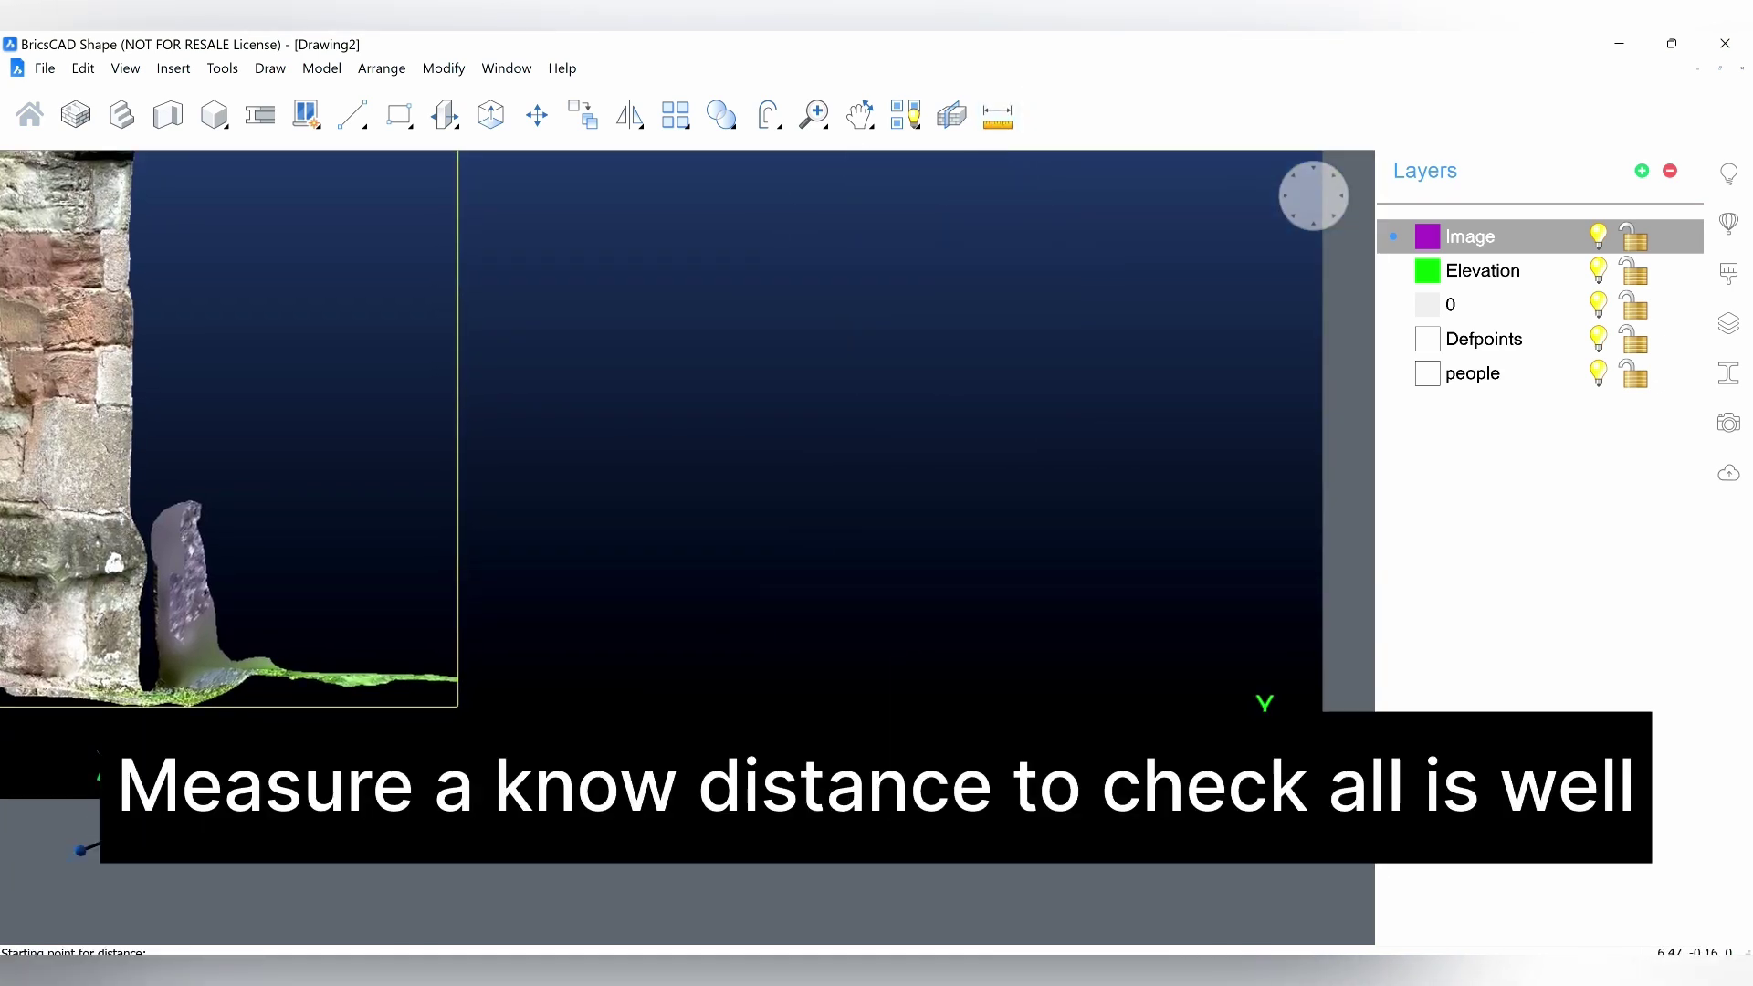
left_click(514, 747)
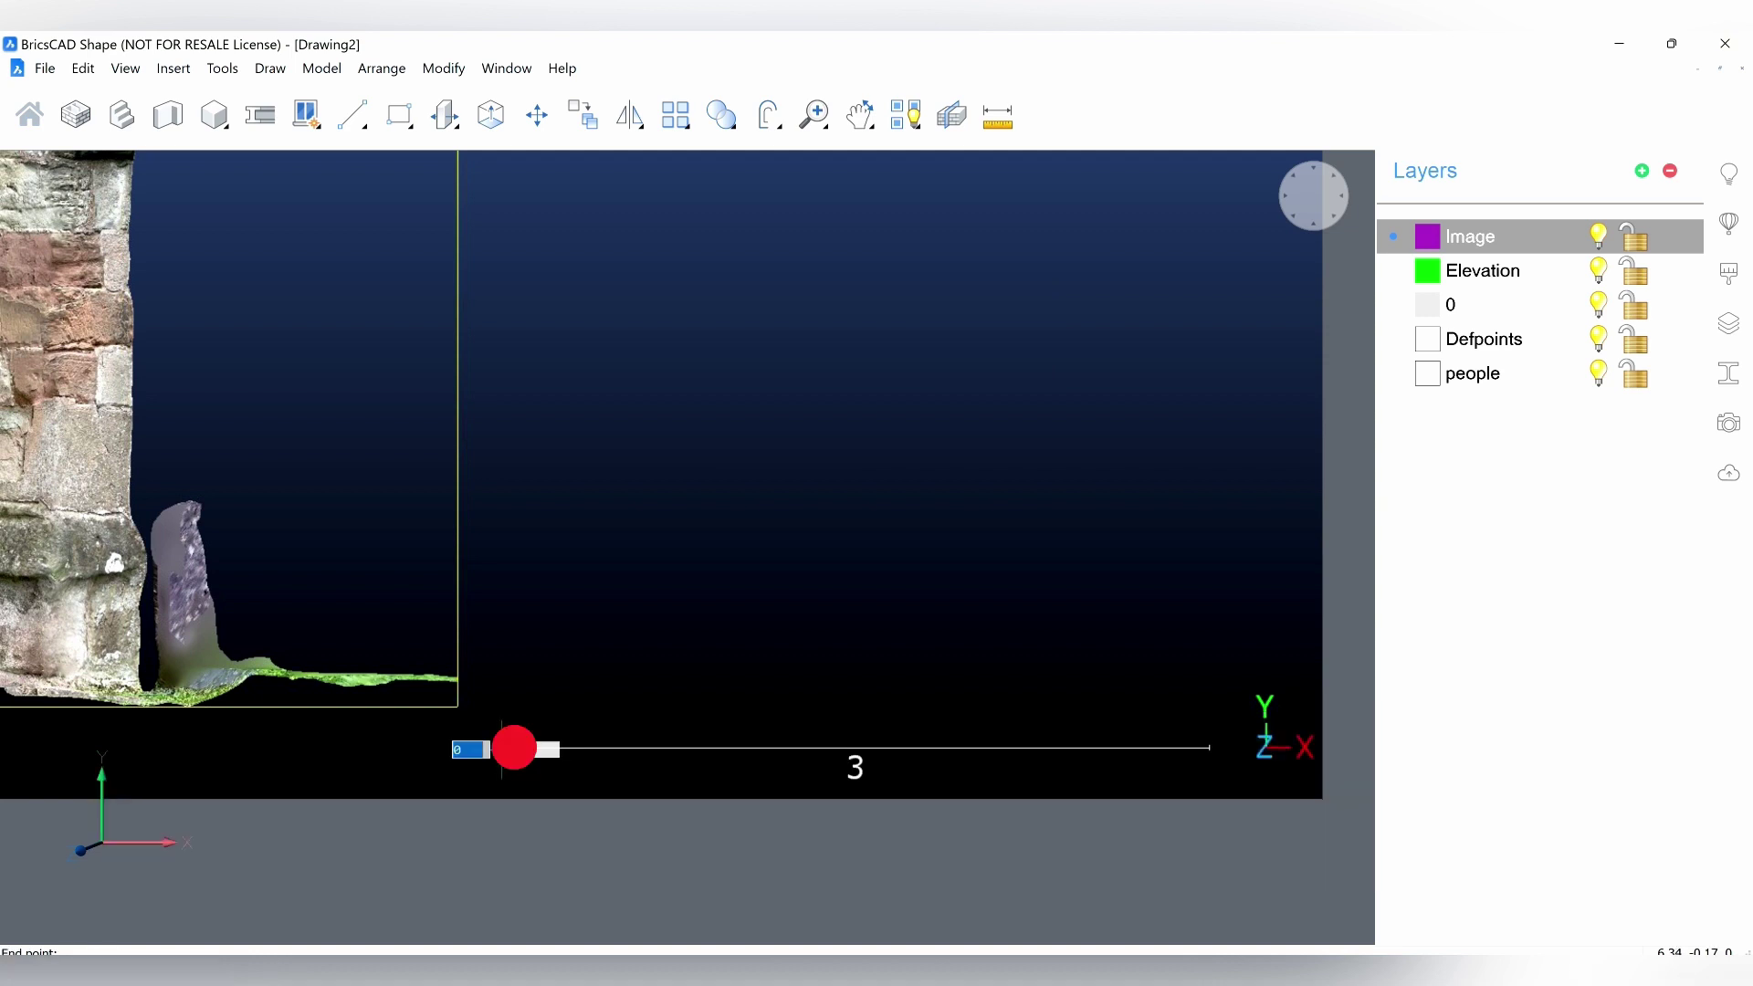
left_click(1206, 747)
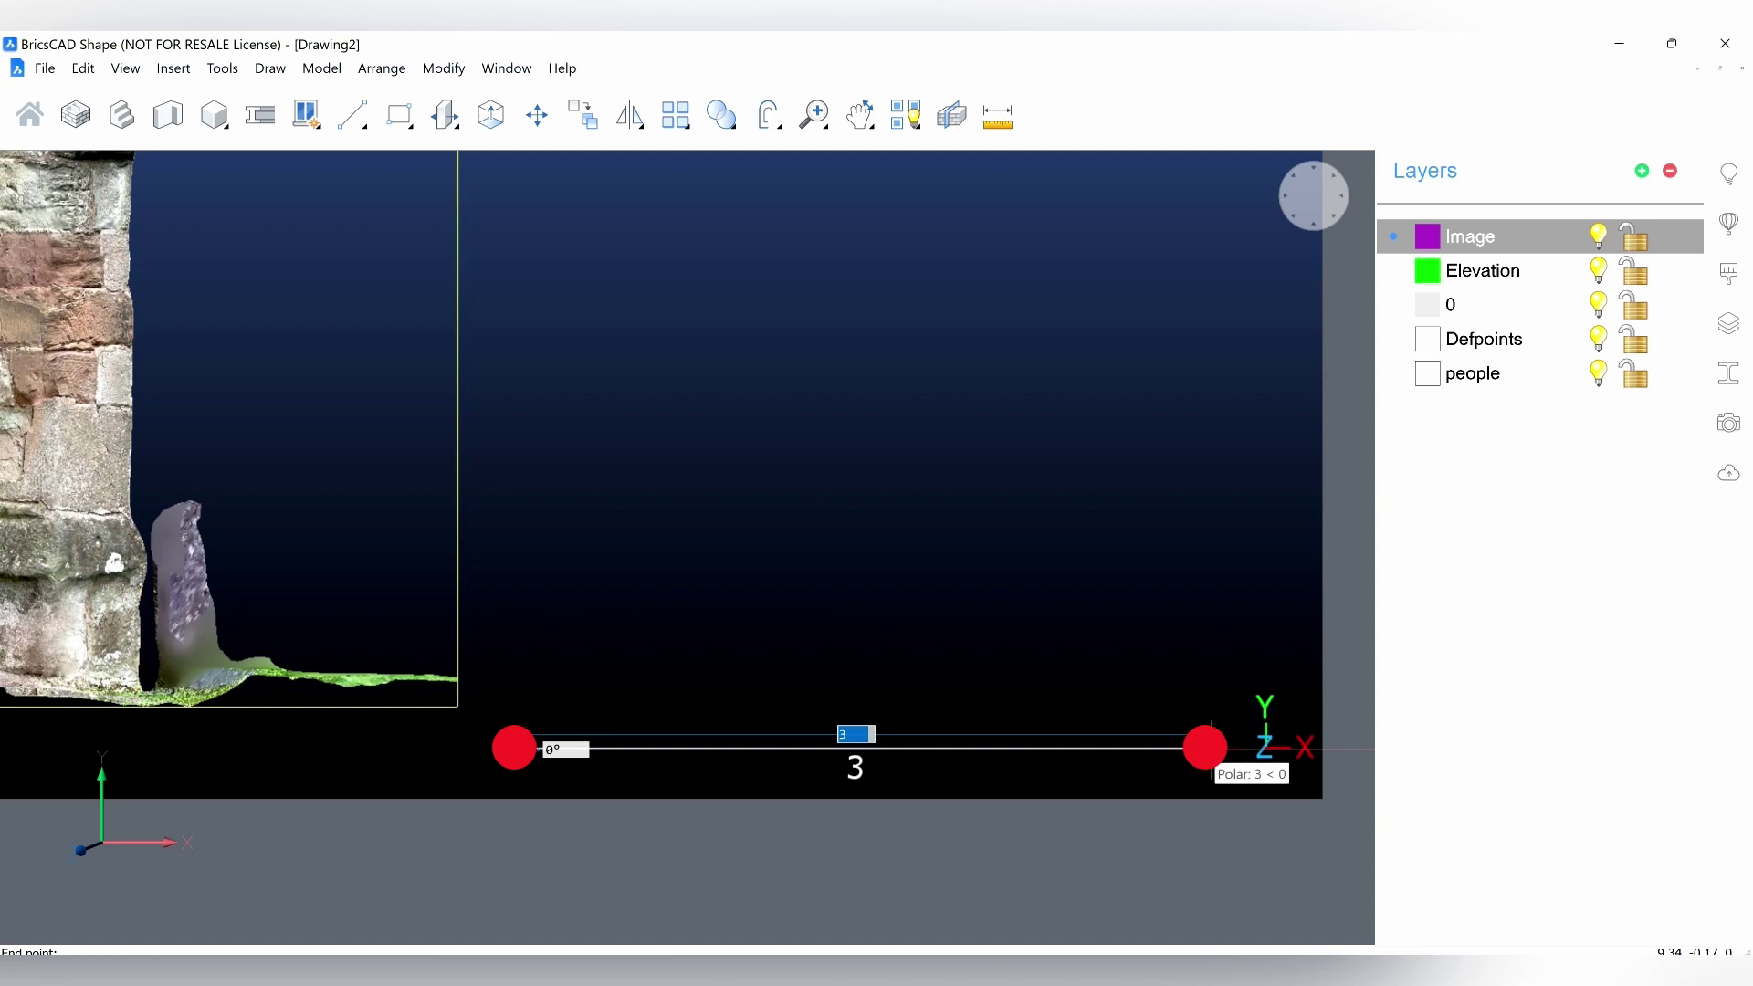
key("Escape")
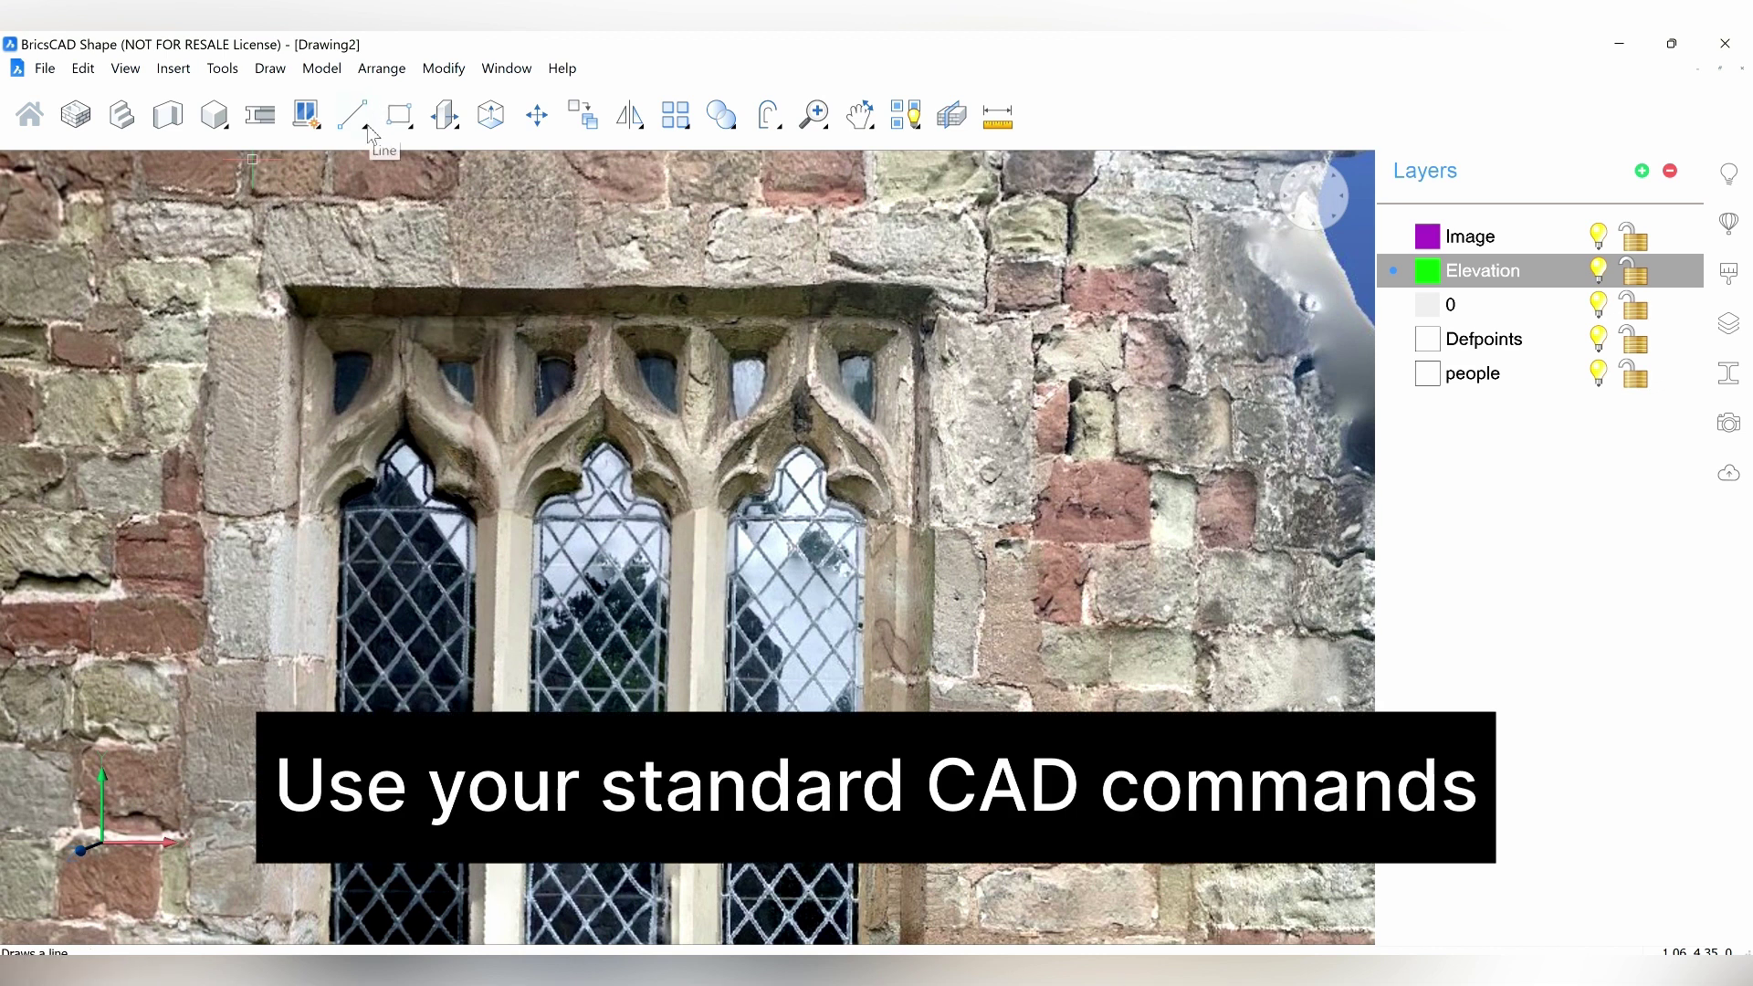
Step: Begin a polyline trace with its first point at the window lintel's left end
left_click(366, 132)
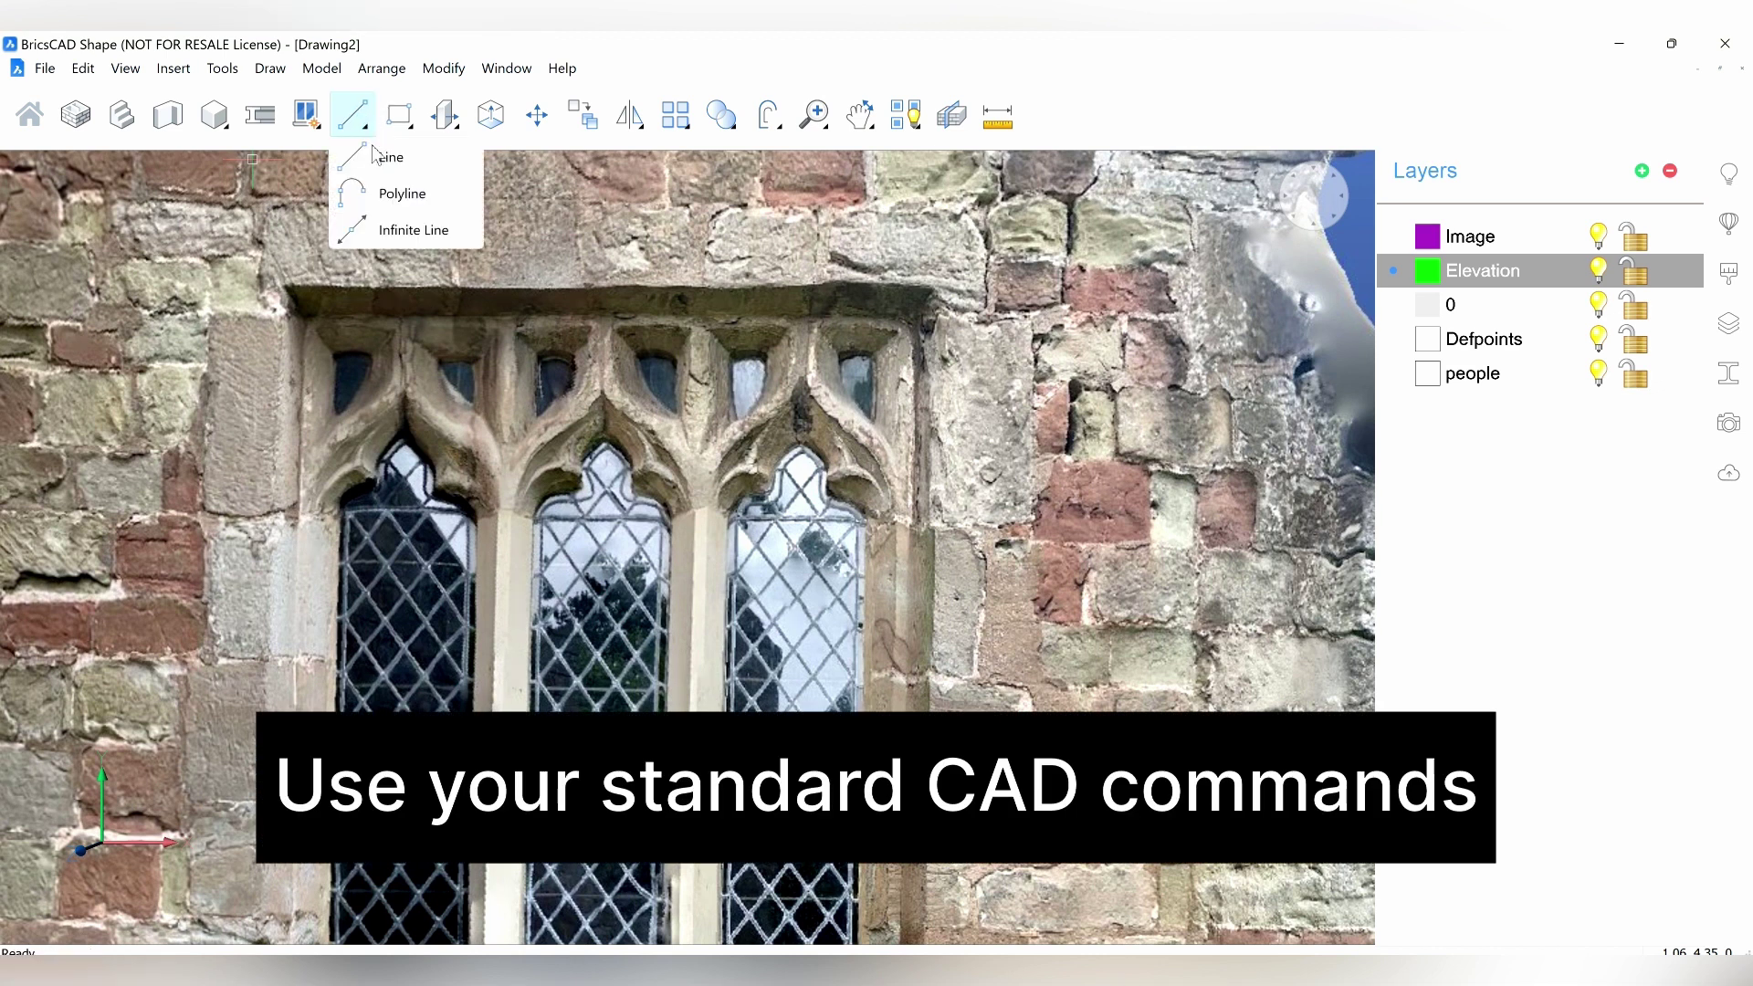
left_click(391, 190)
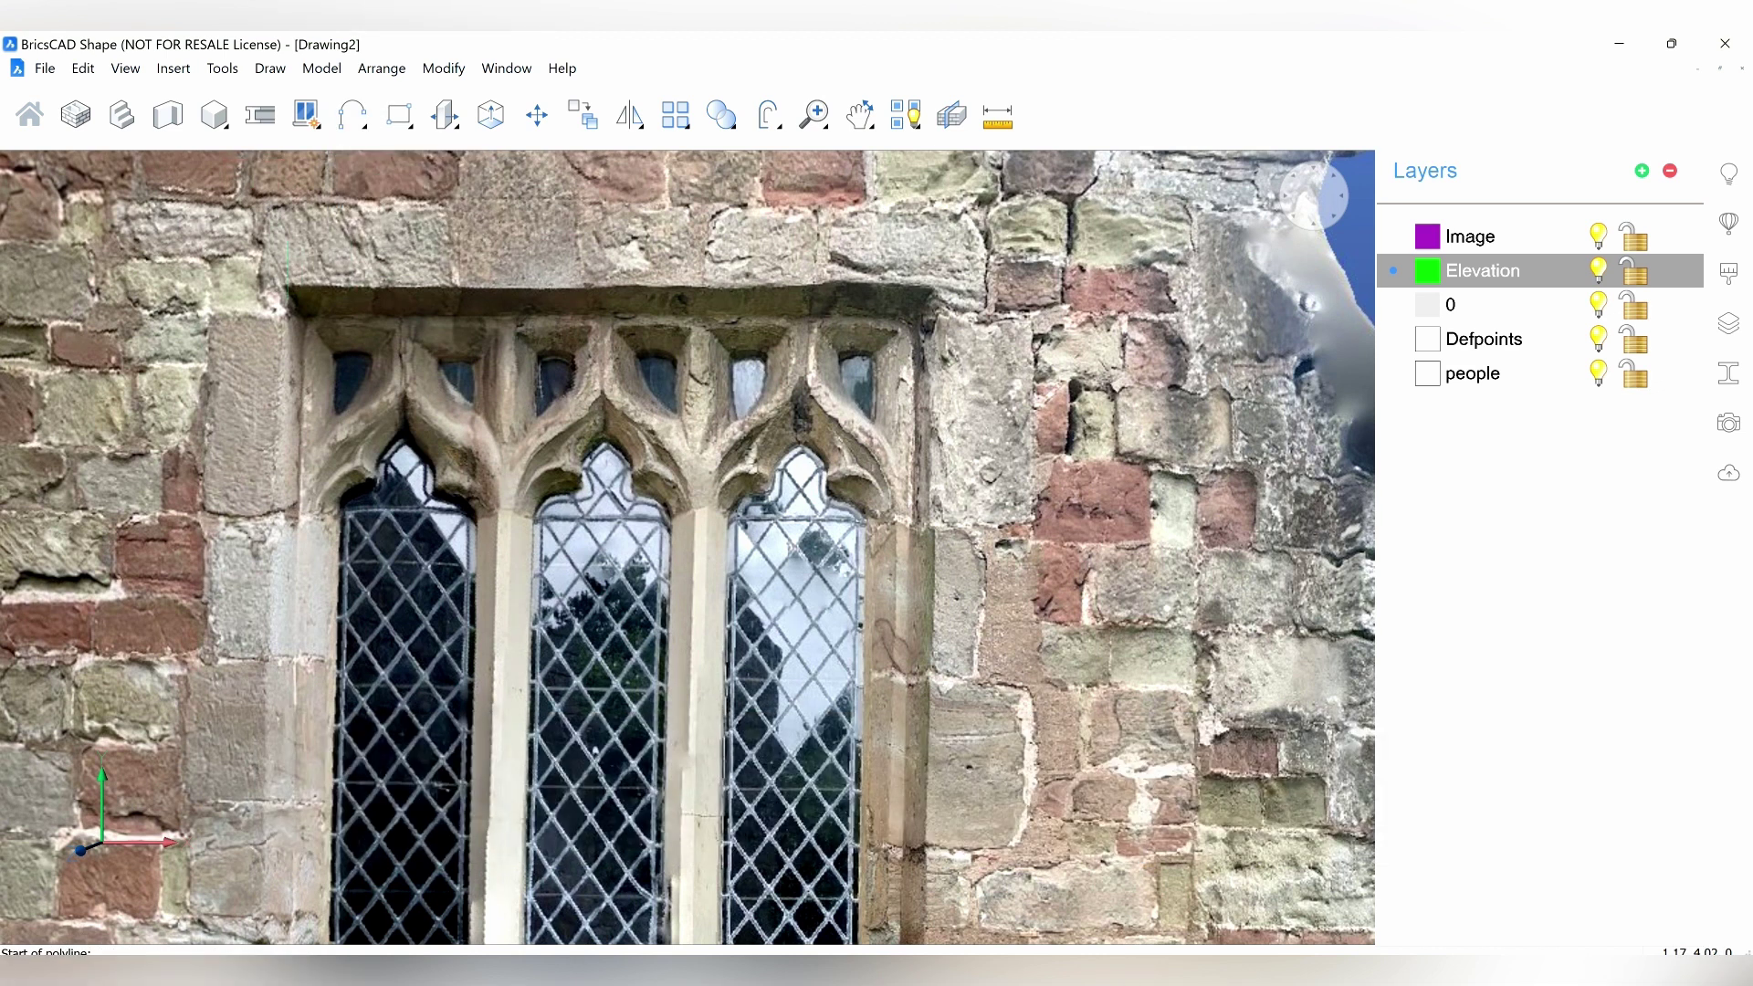
left_click(286, 291)
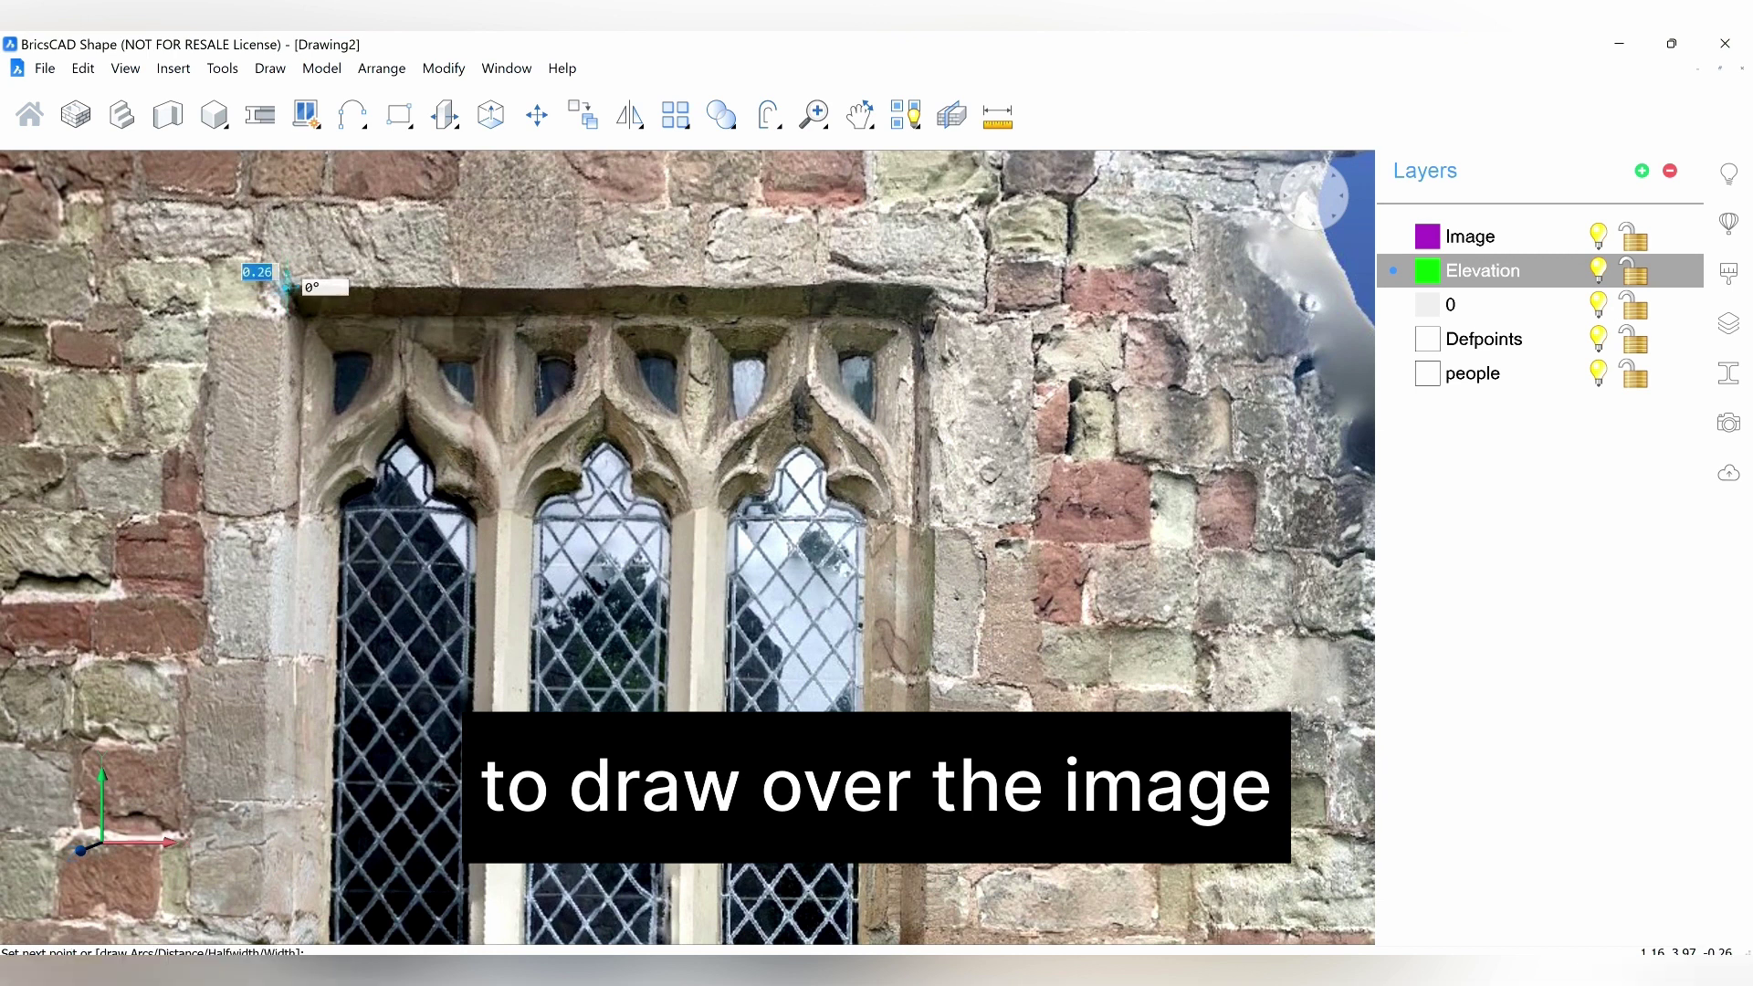